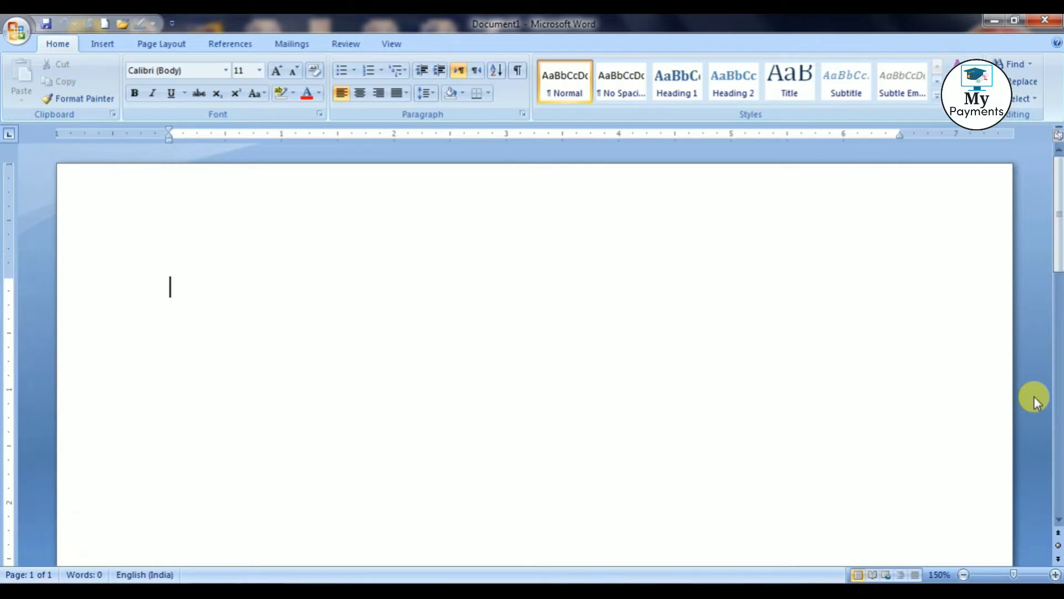
- Raise the font size to 16 and generate sample paragraphs with =rand(3,10)
click(278, 70)
click(278, 71)
click(278, 70)
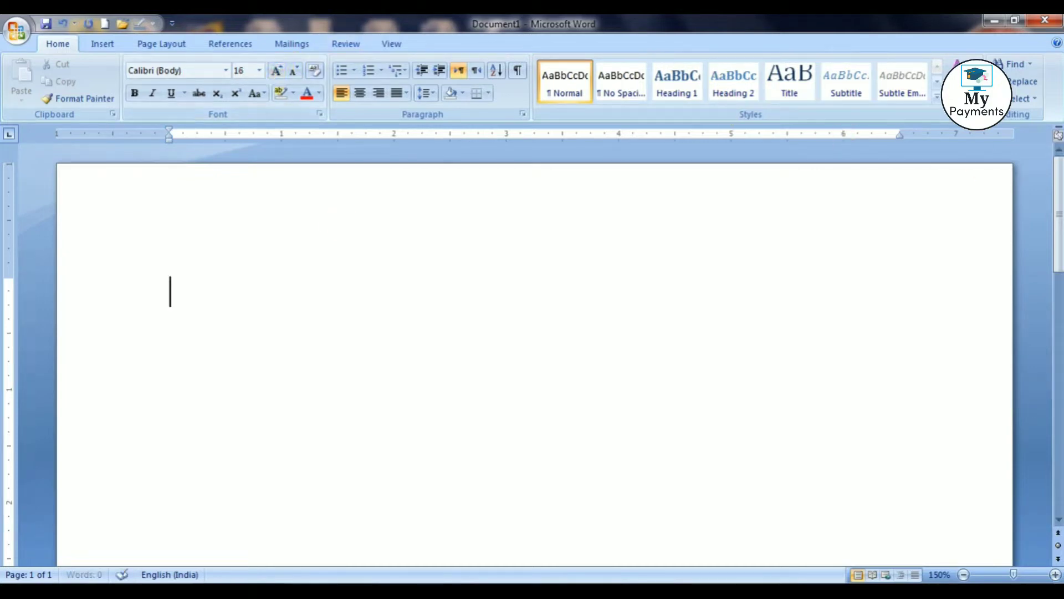
text(=)
text(ran)
text(d()
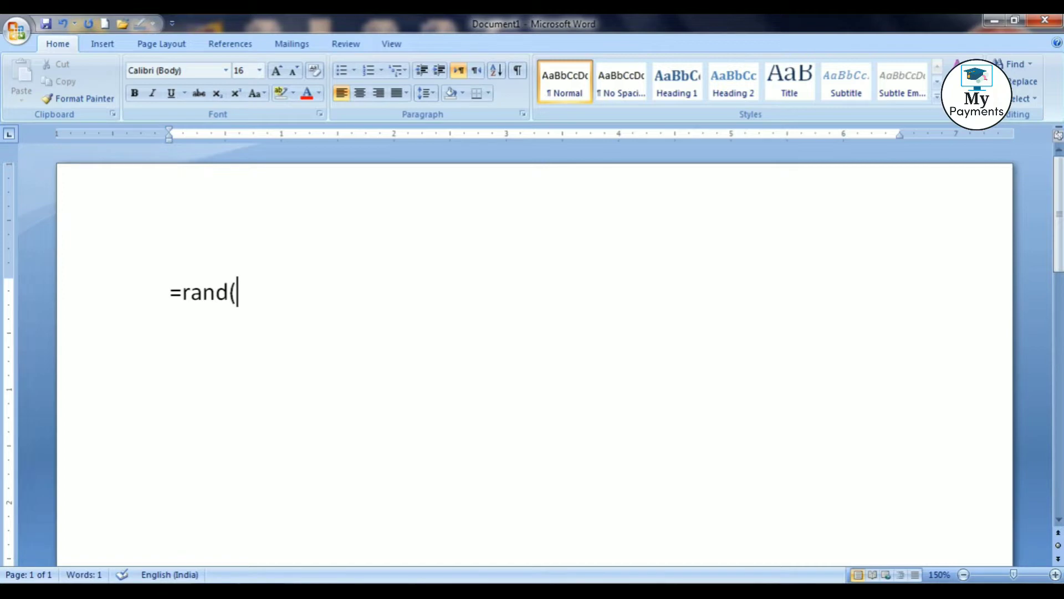
text(1)
key(BackSpace)
text(2)
key(BackSpace)
text(3)
text(,1)
text(0)
key(BackSpace)
key(BackSpace)
text(1)
text(5)
key(BackSpace)
key(BackSpace)
text(10)
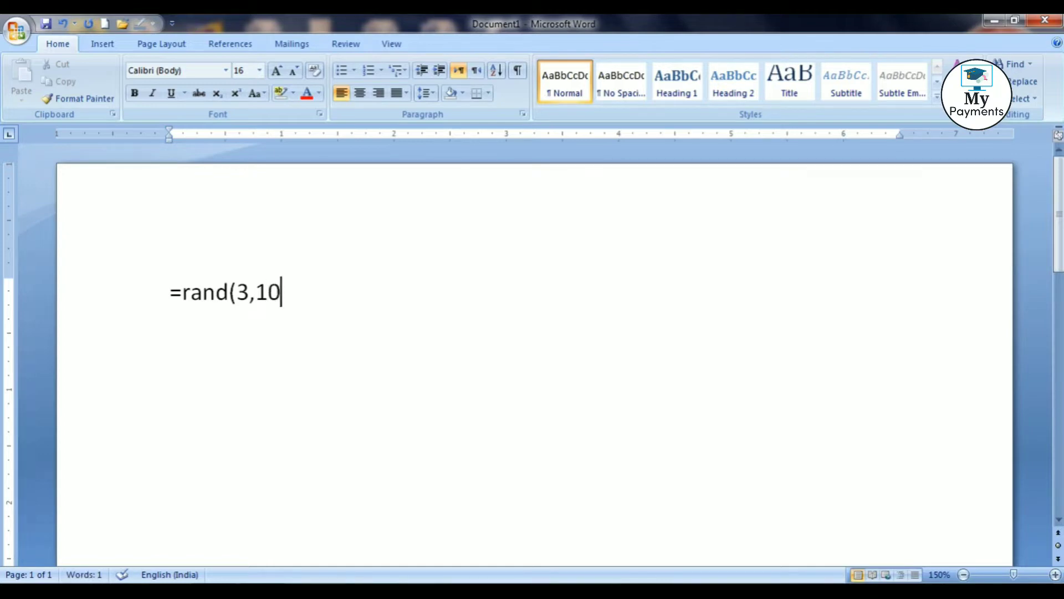
text())
key(Return)
- Select all the text and shrink it from 16 pt to 10 pt
scroll(532, 355, up, 1)
scroll(532, 354, up, 1)
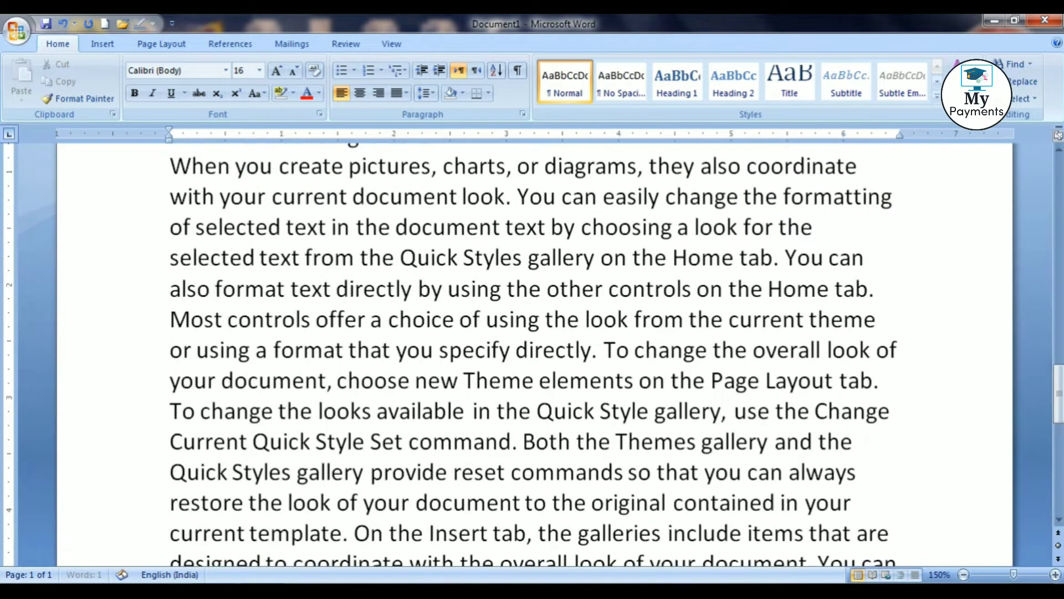
scroll(532, 355, up, 1)
key(ctrl+a)
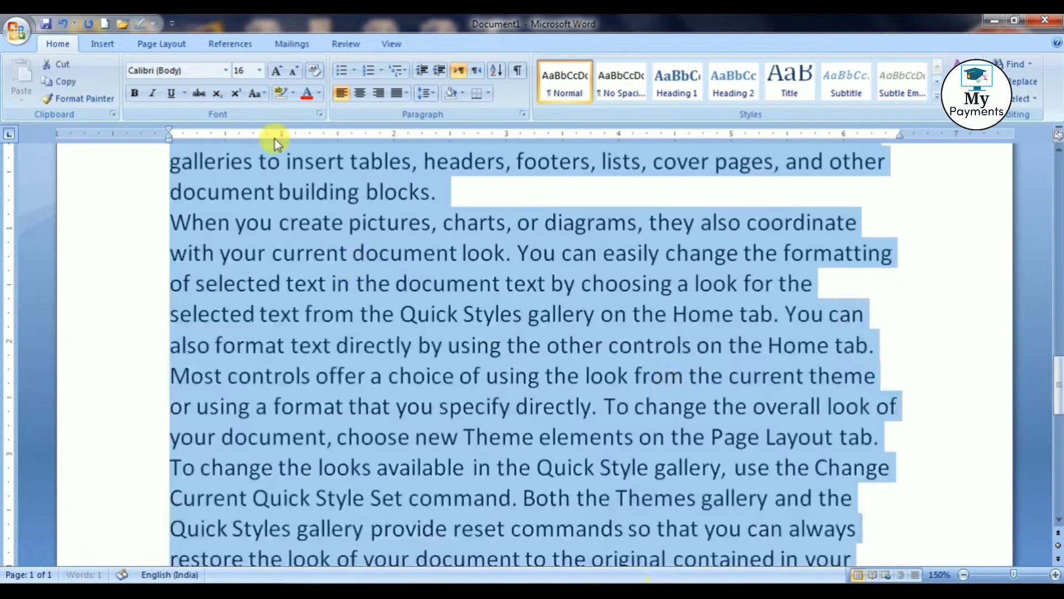
click(293, 70)
click(293, 70)
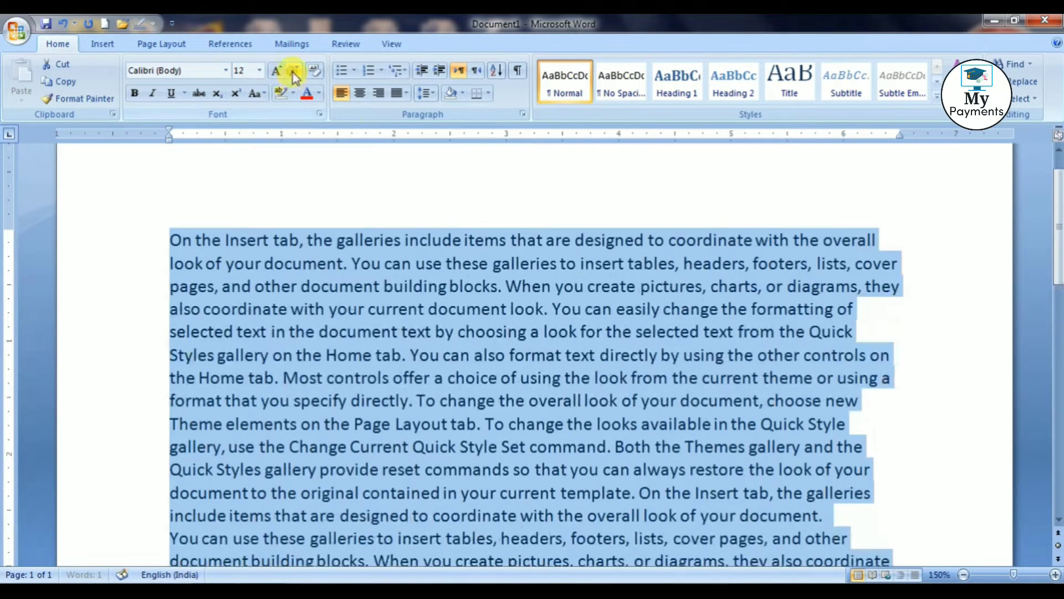
click(293, 71)
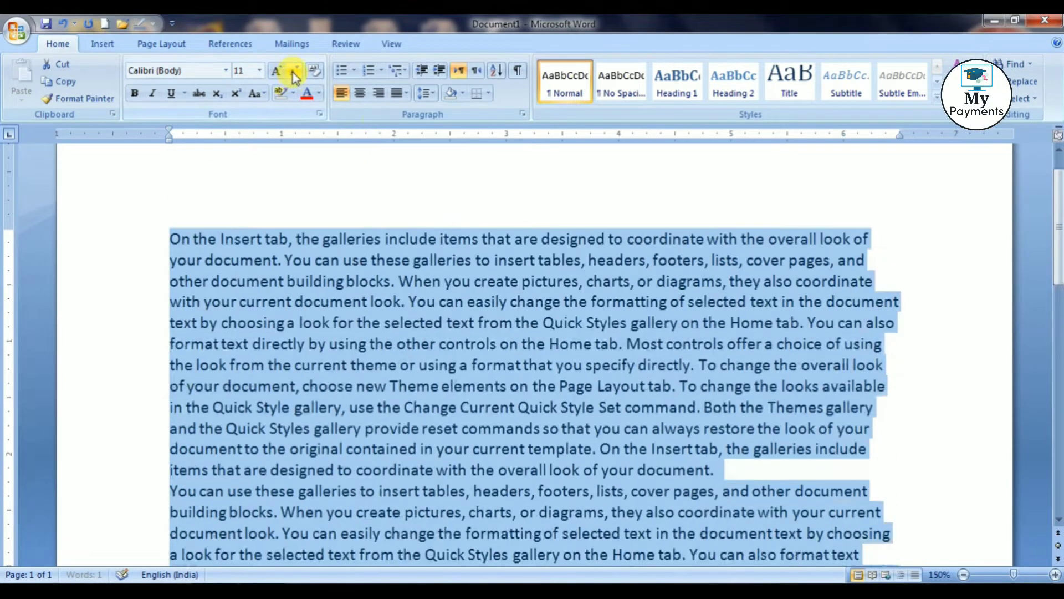
click(292, 71)
- Scroll through the resized 10 pt text and clear the selection
scroll(634, 331, down, 2)
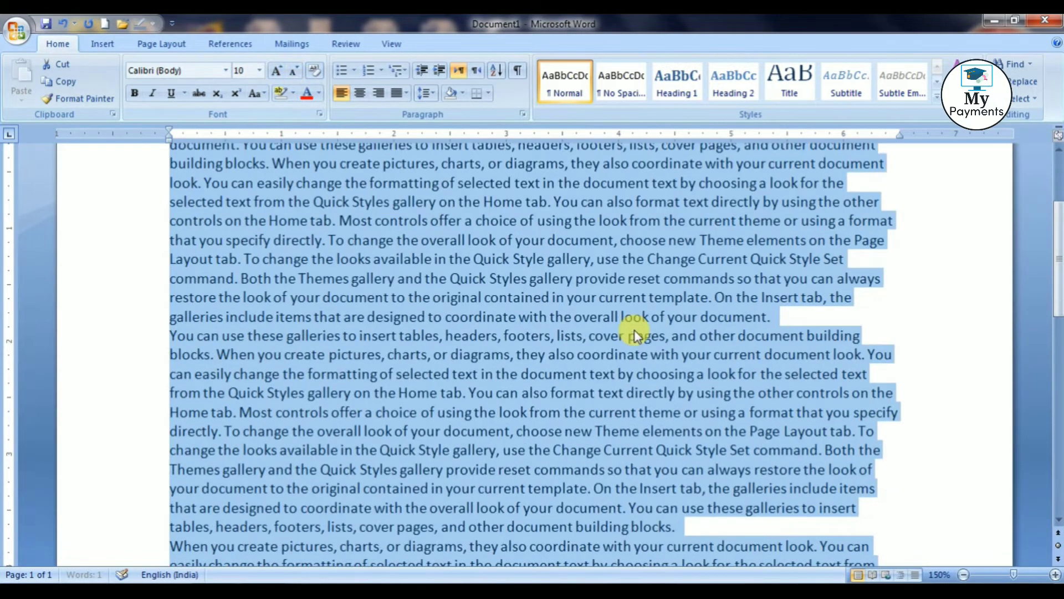
scroll(634, 331, down, 2)
ctrl+scroll(637, 341, down, 2)
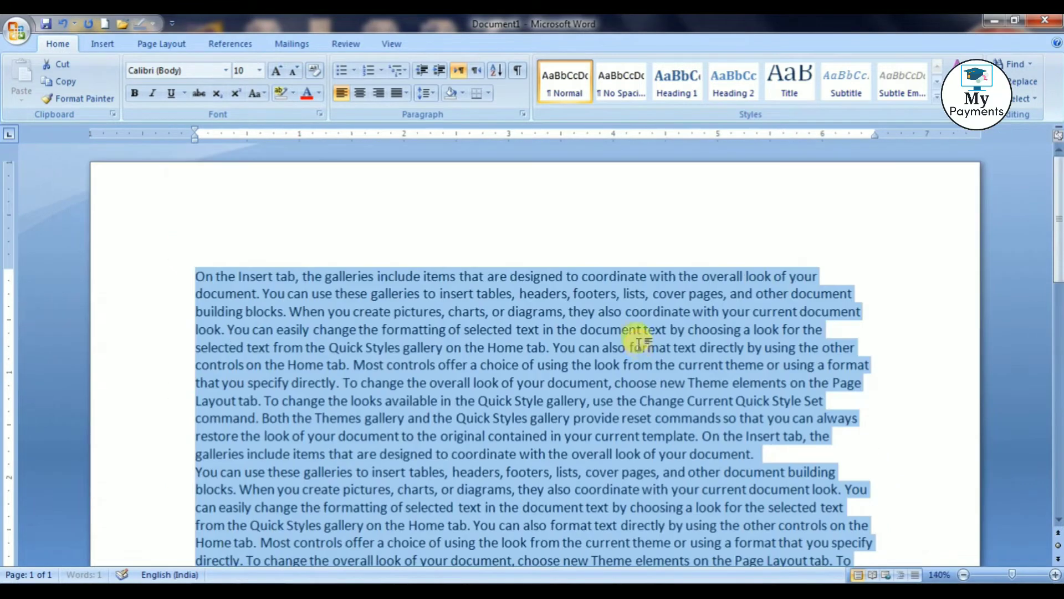
scroll(637, 340, down, 5)
scroll(622, 355, up, 3)
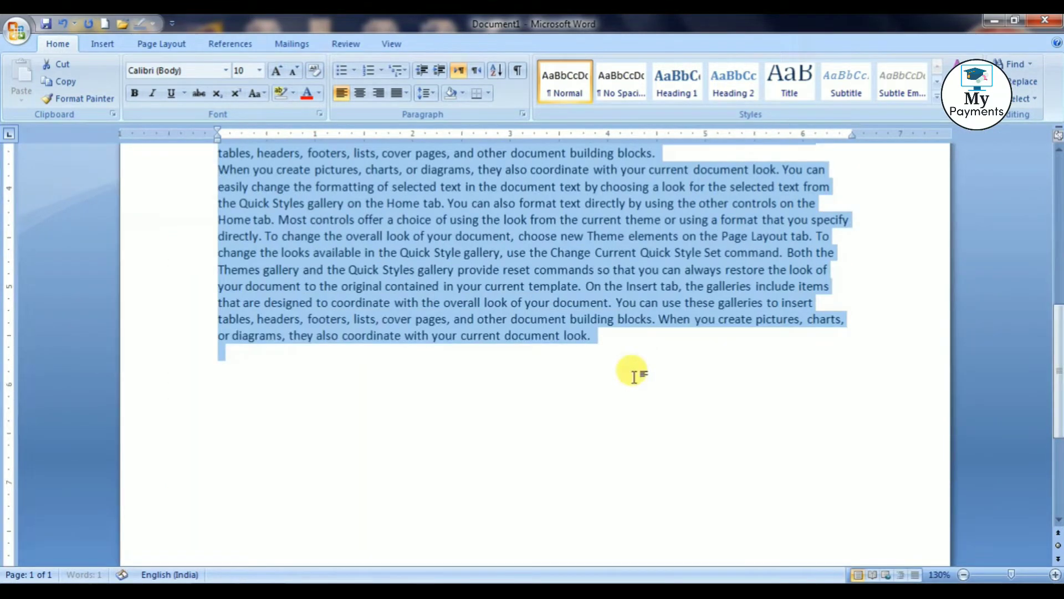
scroll(634, 373, up, 3)
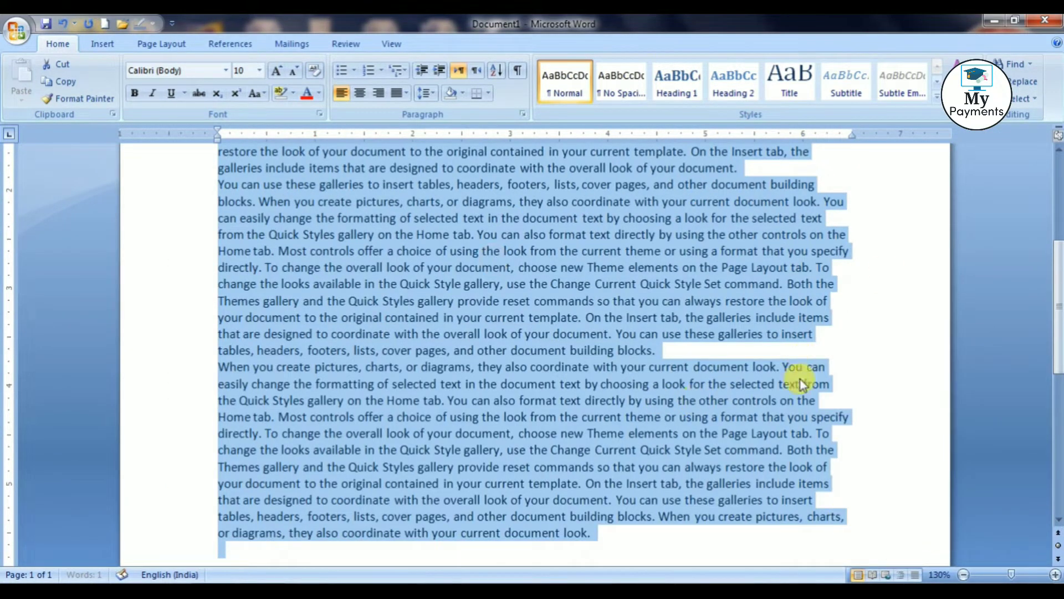
scroll(803, 380, up, 2)
scroll(761, 257, up, 2)
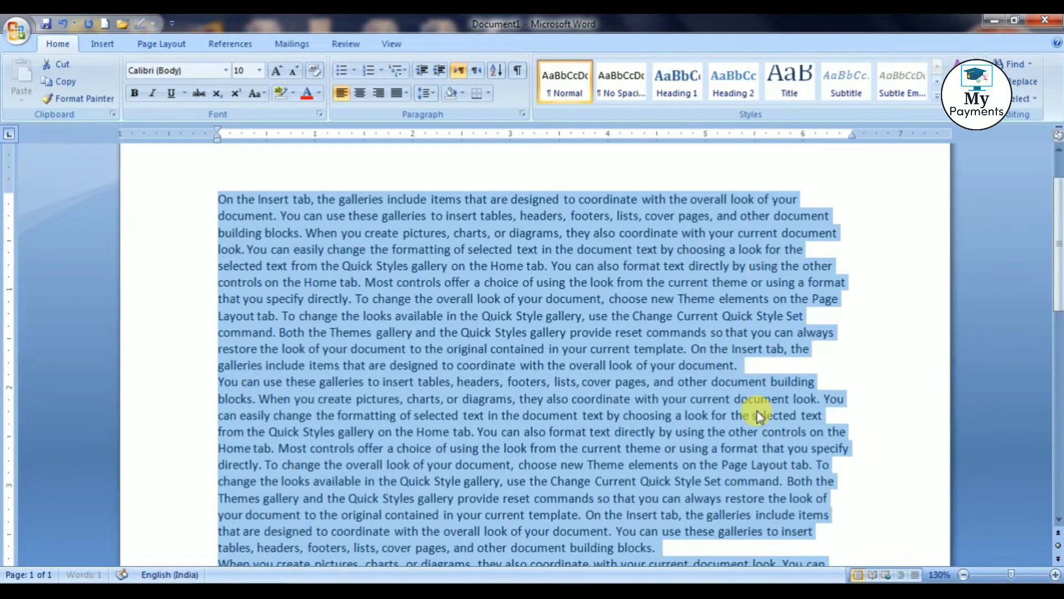
scroll(757, 410, down, 2)
scroll(741, 478, up, 3)
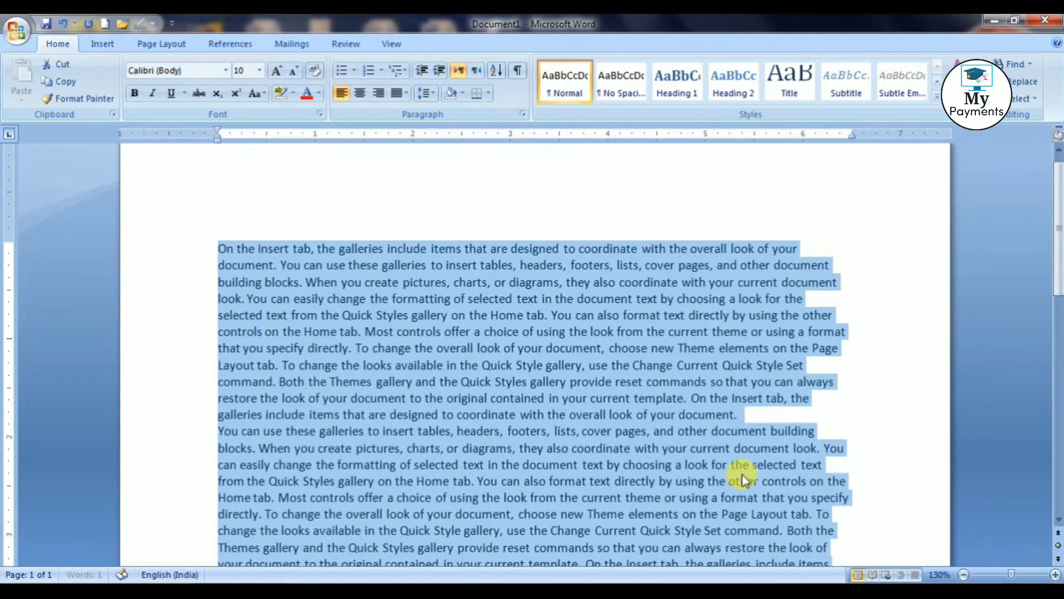
click(838, 423)
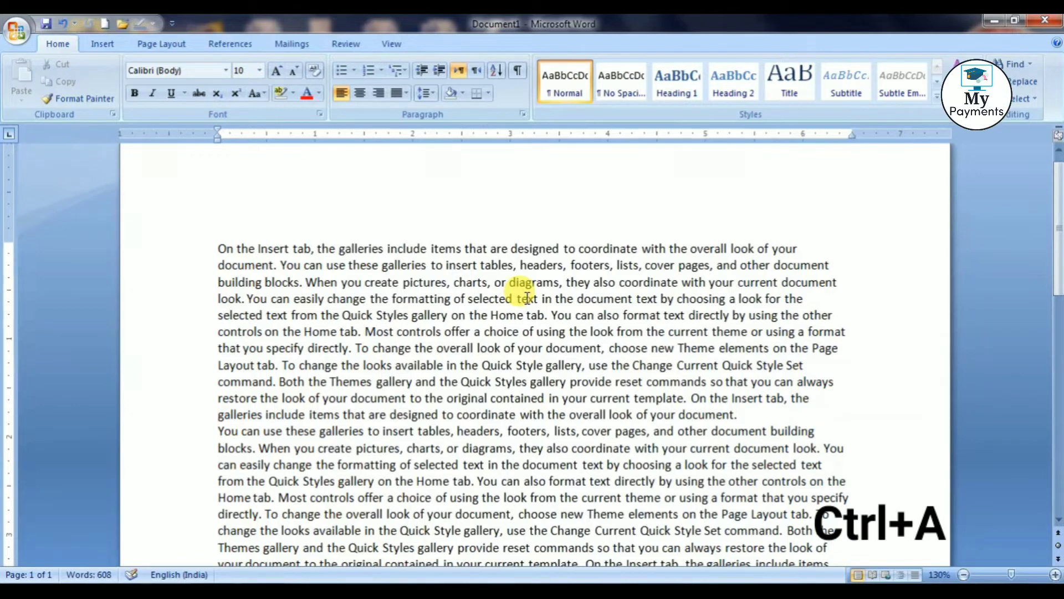
key(ctrl+a)
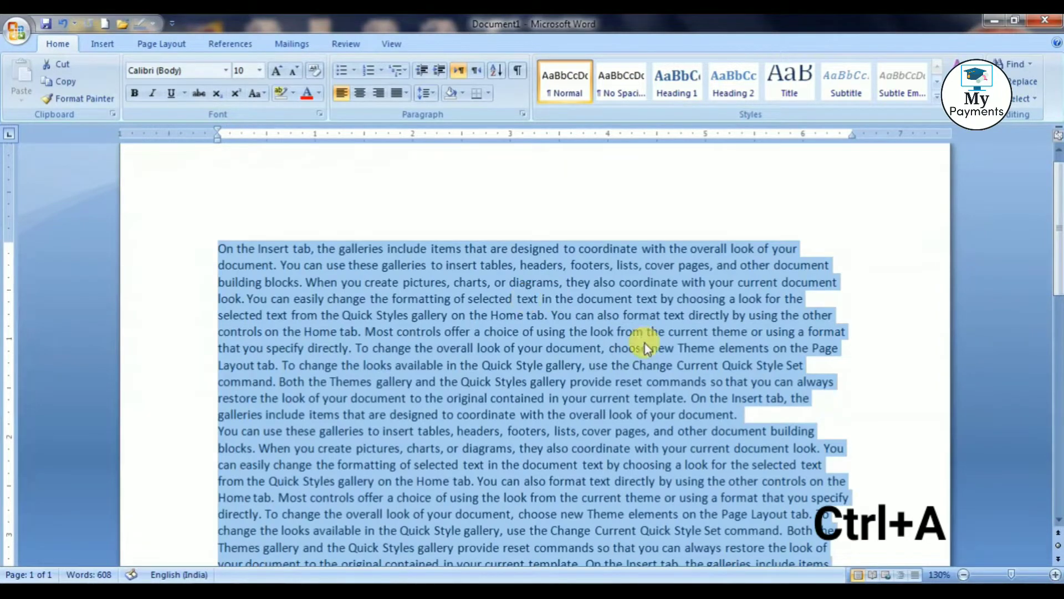
scroll(644, 344, down, 4)
scroll(643, 350, down, 4)
key(ctrl+b)
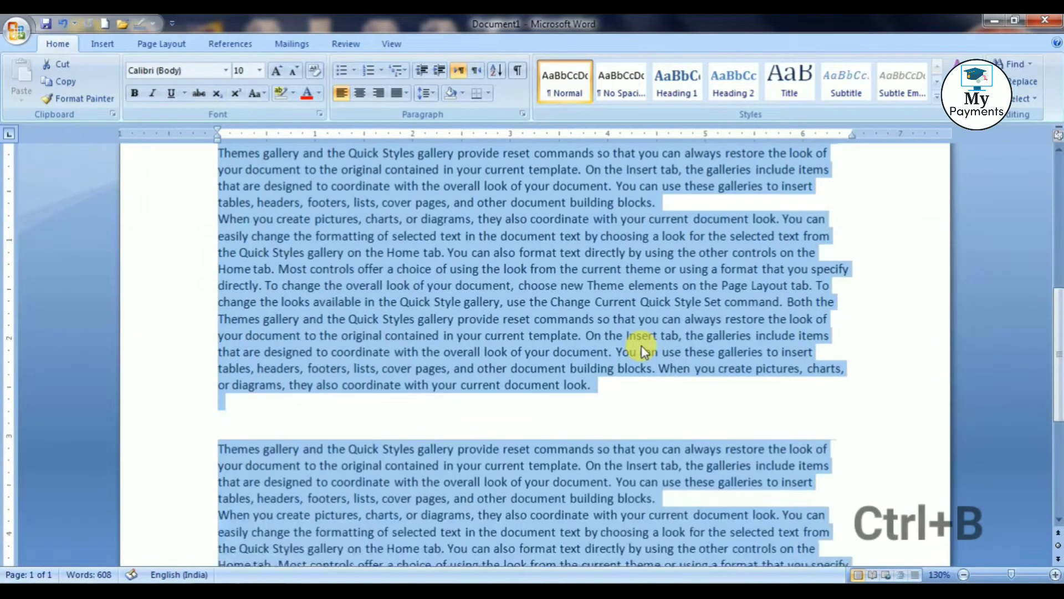
scroll(642, 347, down, 5)
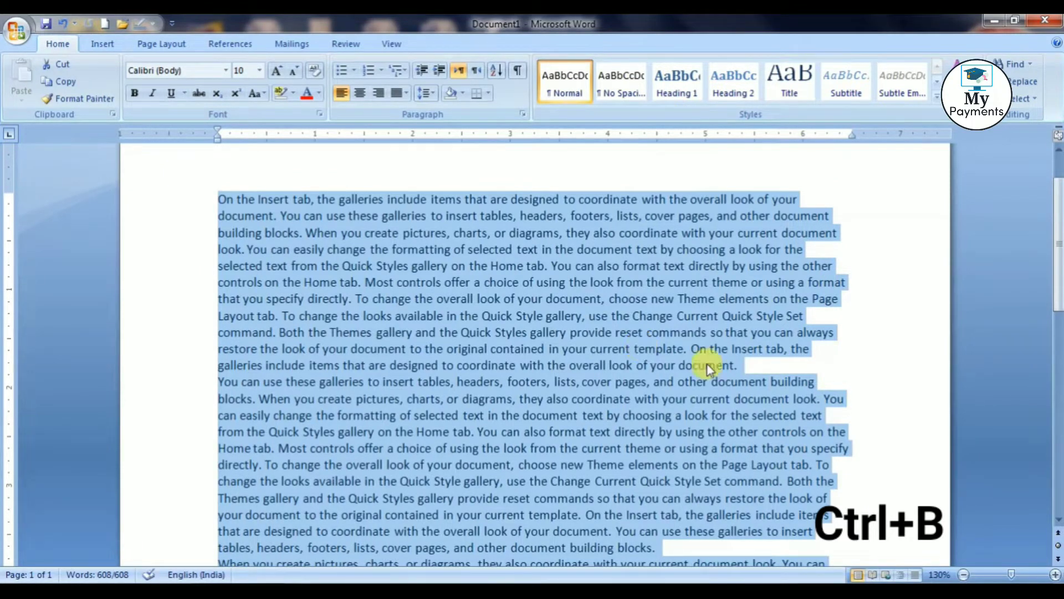
- Select the opening line of the sample text and enlarge it to 20 pt
click(809, 338)
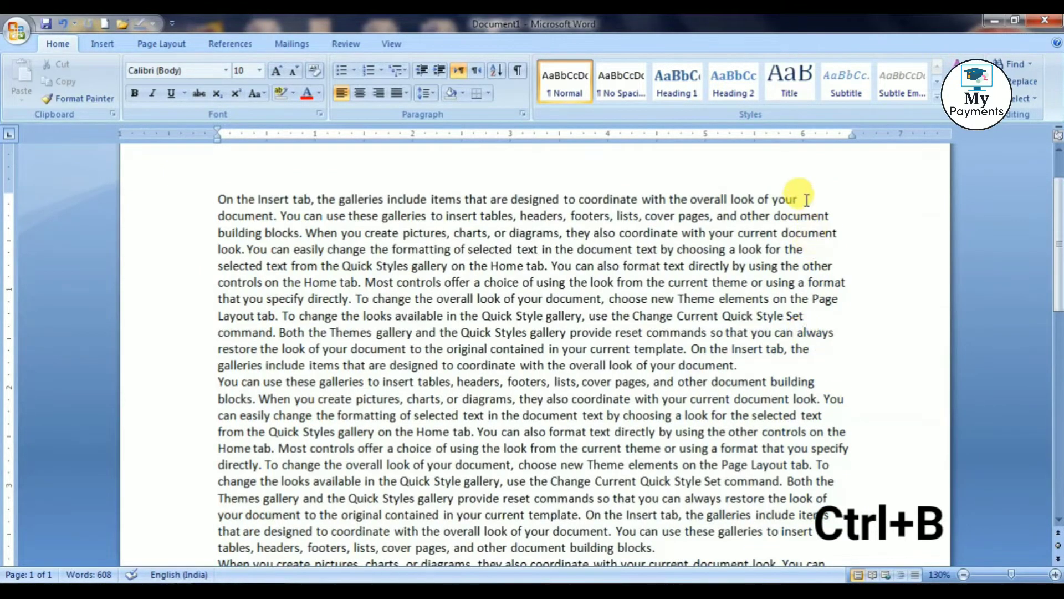
mouse_move(803, 199)
mouse_down()
mouse_move(221, 166)
mouse_move(194, 198)
mouse_up()
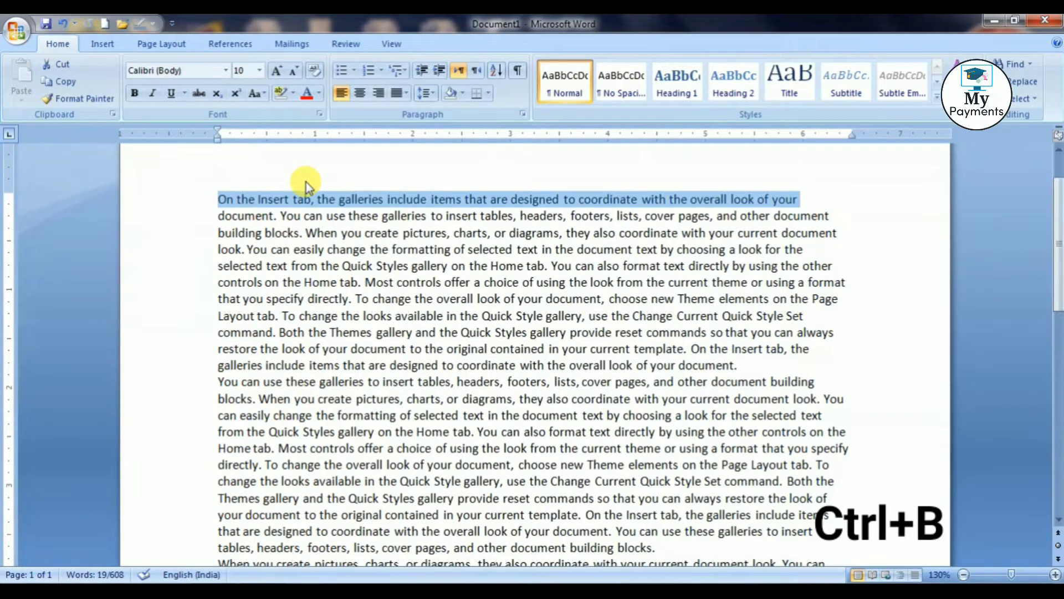
click(277, 70)
click(277, 71)
click(278, 71)
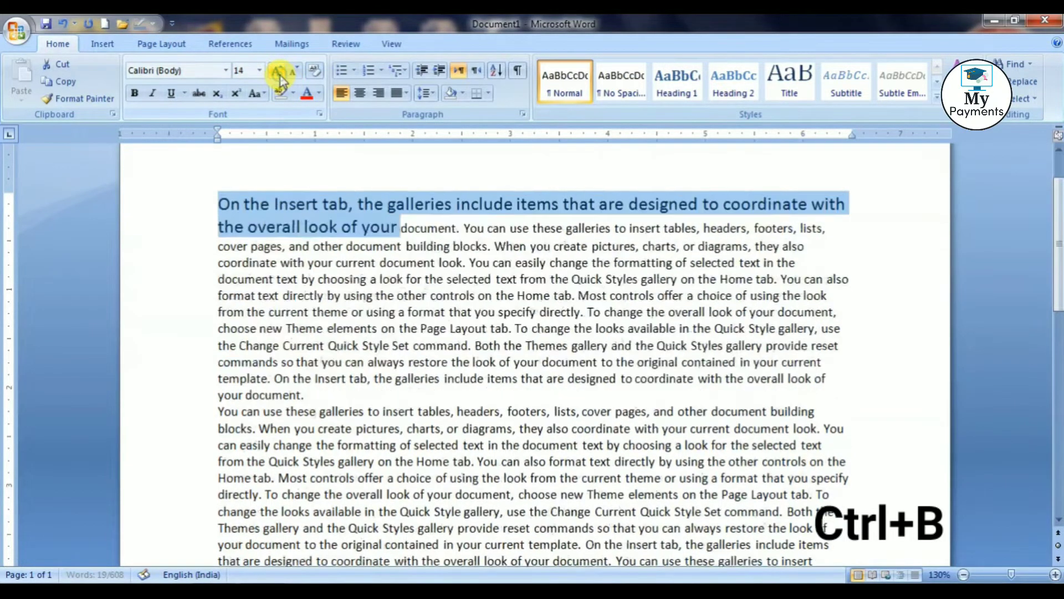
click(277, 71)
click(278, 71)
click(277, 71)
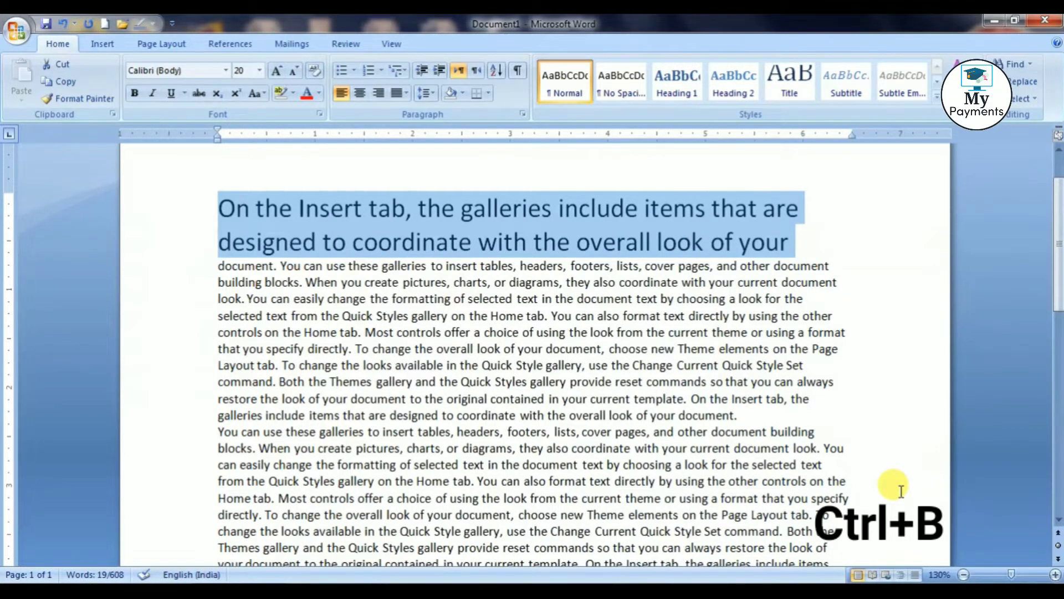
- Toggle bold on and off so the line stays regular, then copy it
key(ctrl+b)
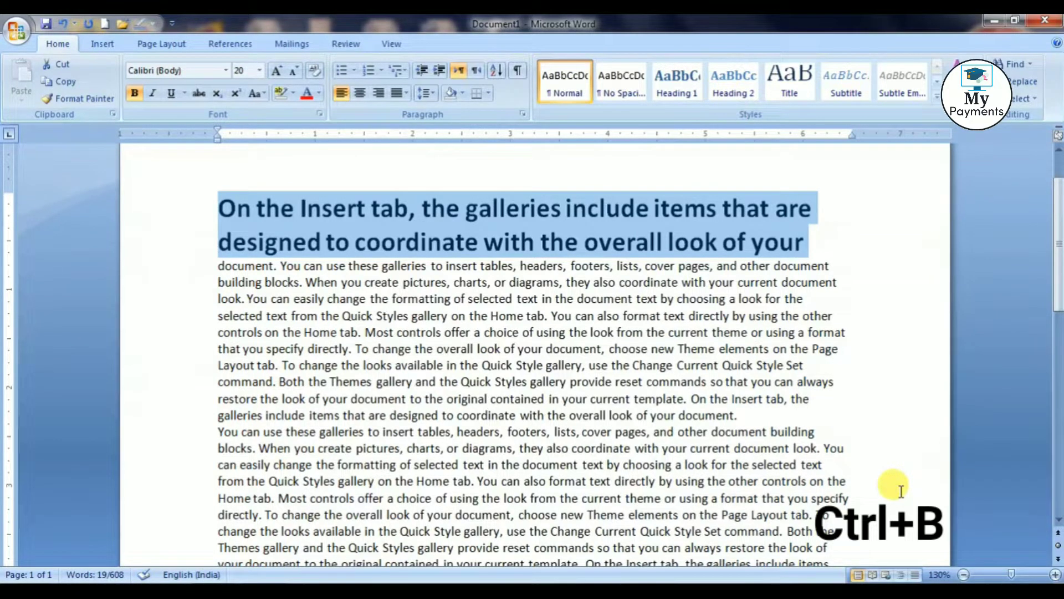
key(ctrl+b)
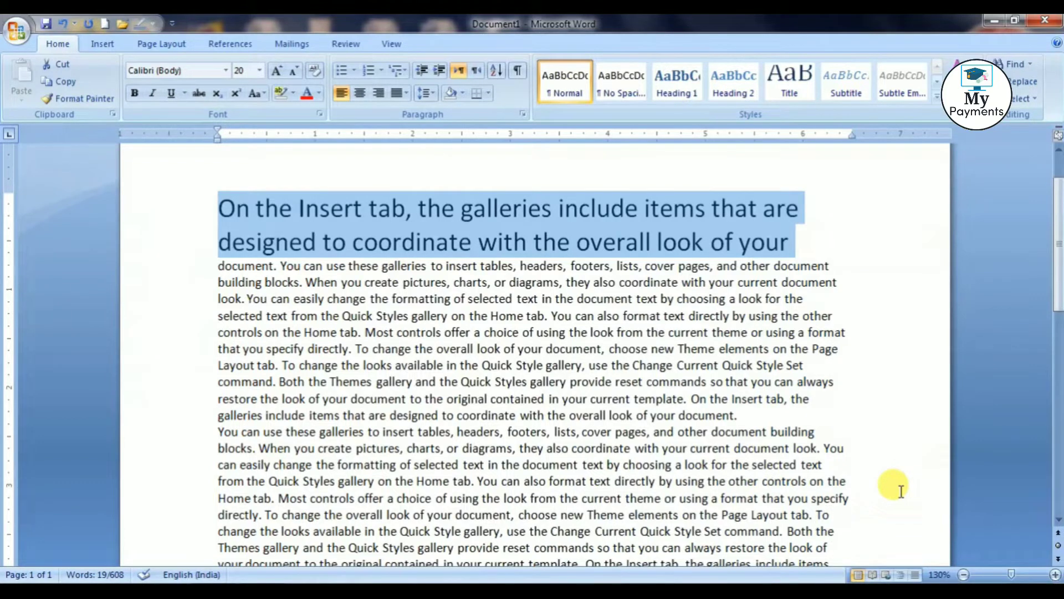
key(ctrl+c)
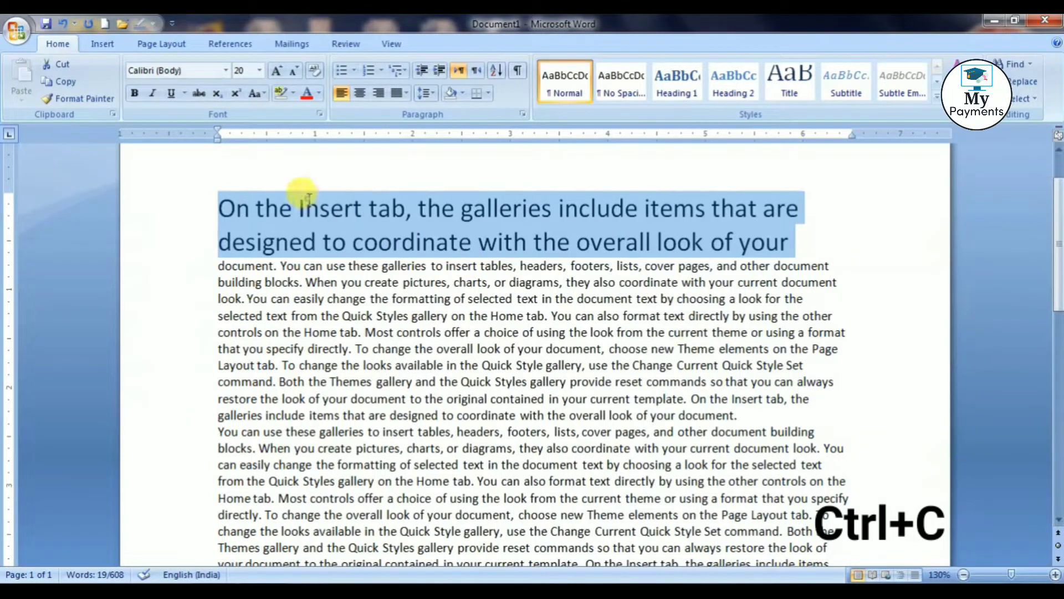
click(292, 208)
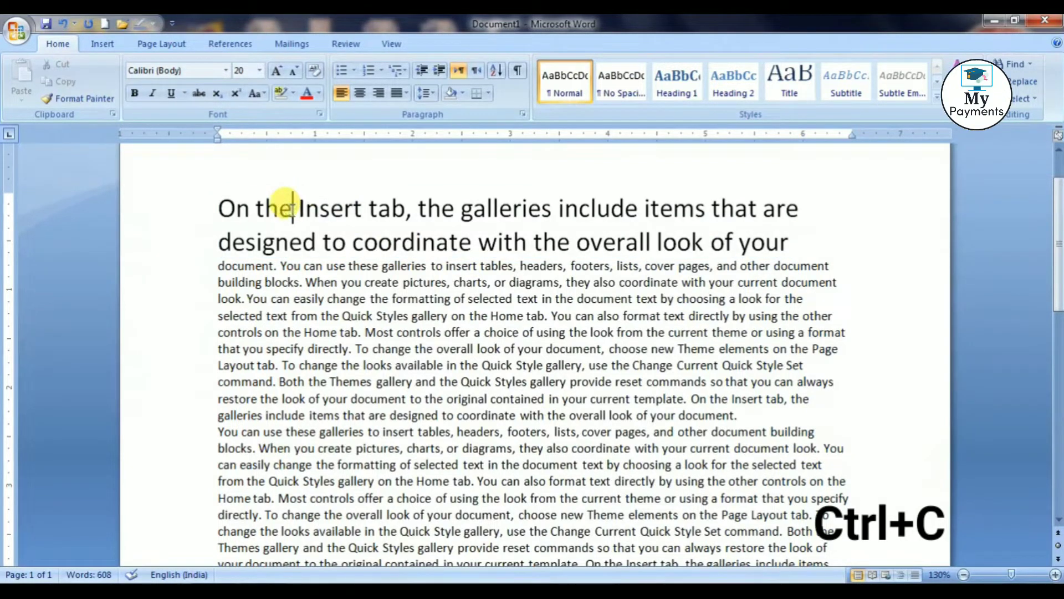
shift+click(219, 209)
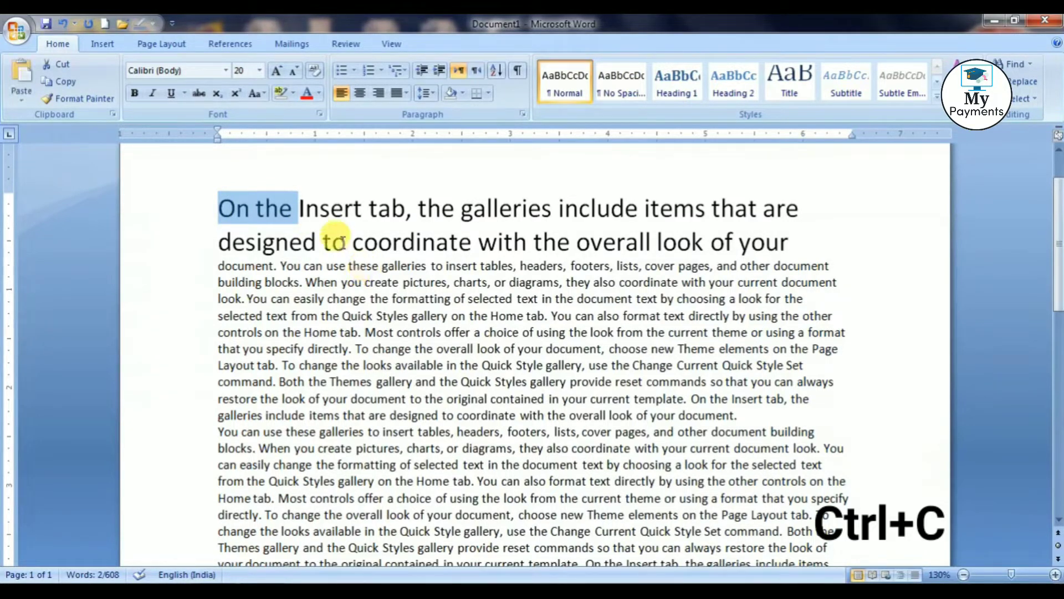
click(300, 209)
key(Return)
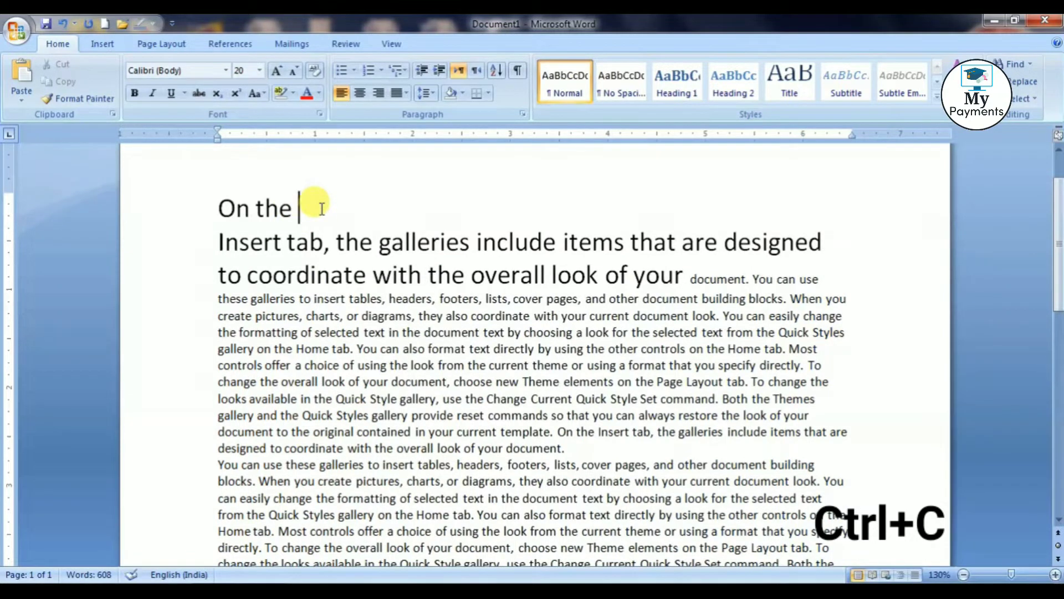
key(ctrl+v)
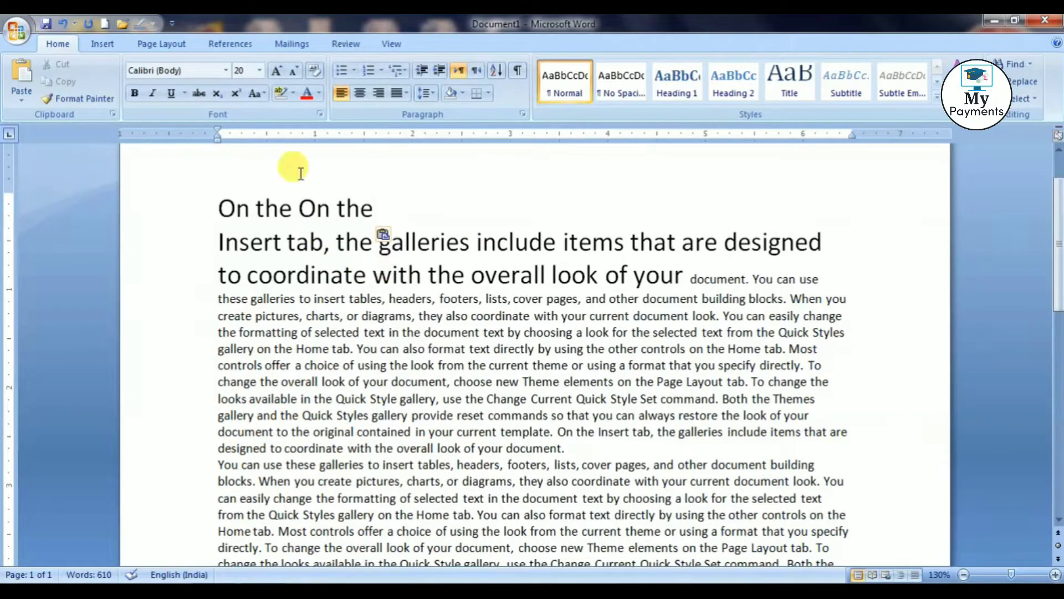
click(62, 24)
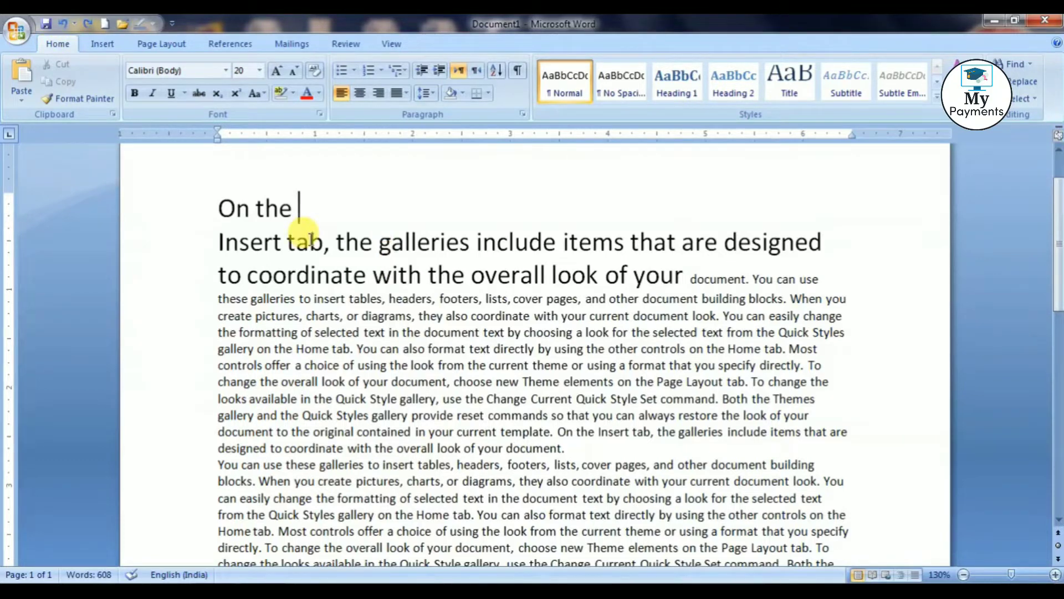
key(ctrl+d)
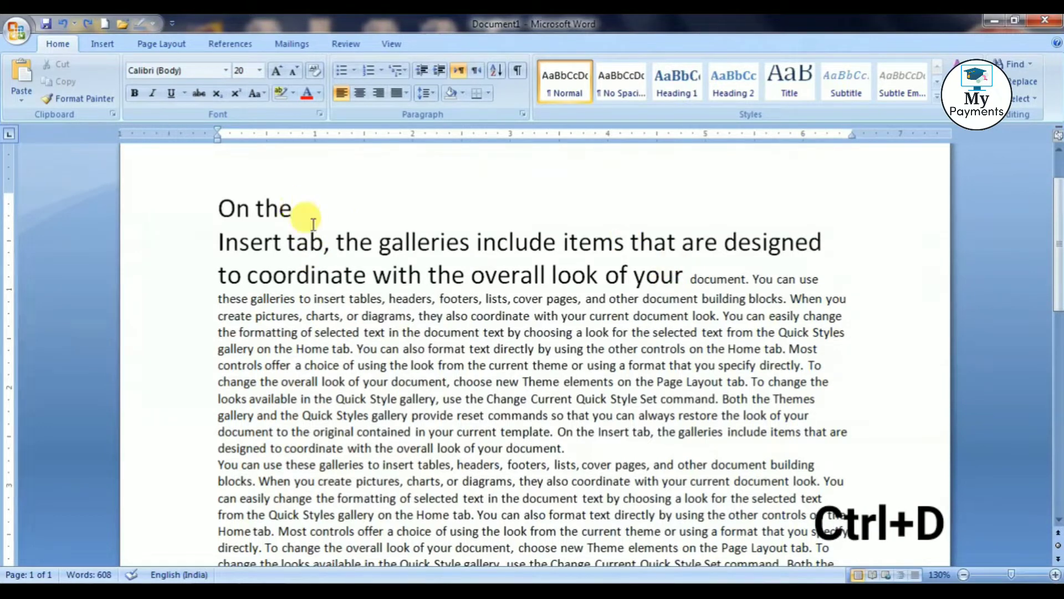
- Select the heading lines and toggle Double strikethrough in Font settings, cancelling without changes
drag(687, 275, 180, 166)
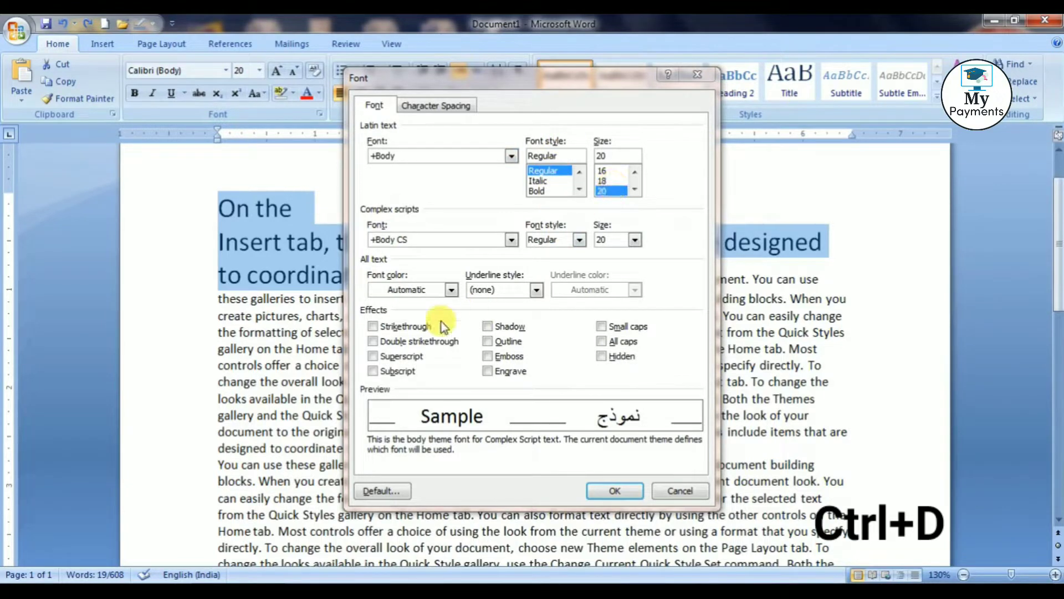
click(373, 341)
click(377, 341)
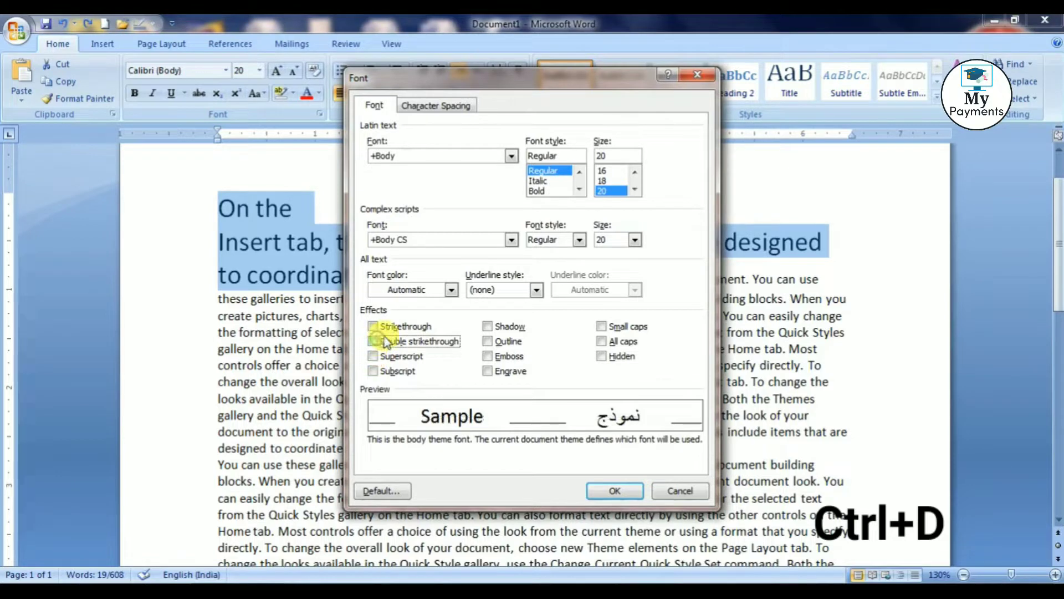
click(690, 492)
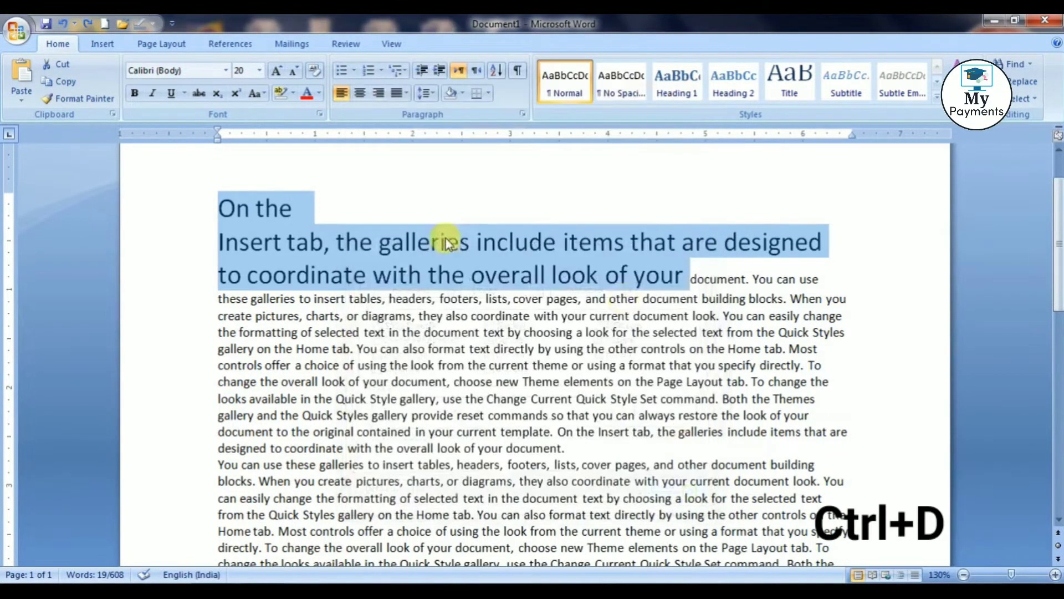
- Insert an empty line above the 'On the' heading
click(703, 279)
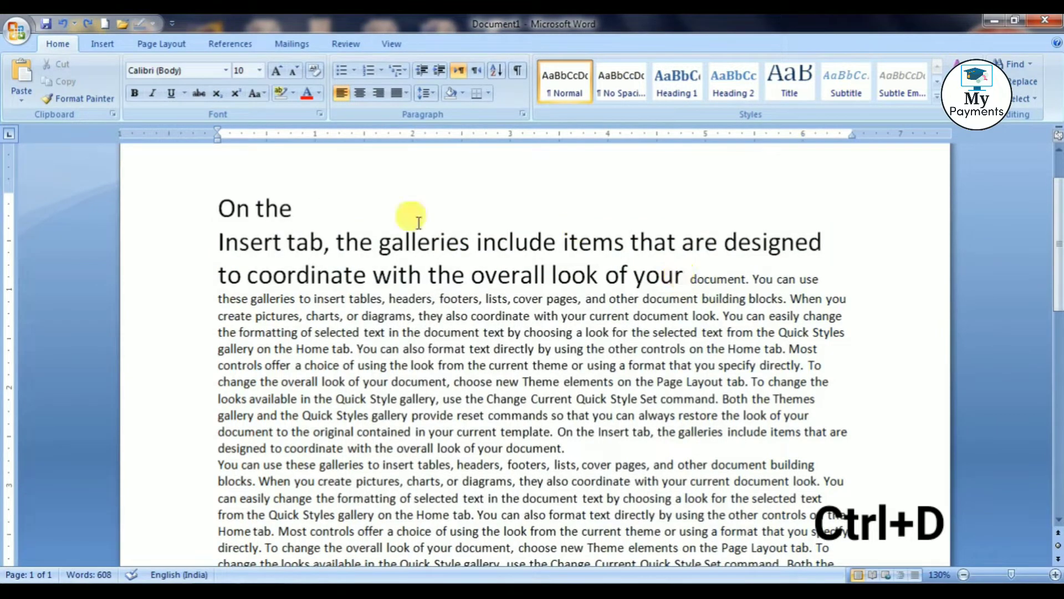
click(219, 209)
key(Return)
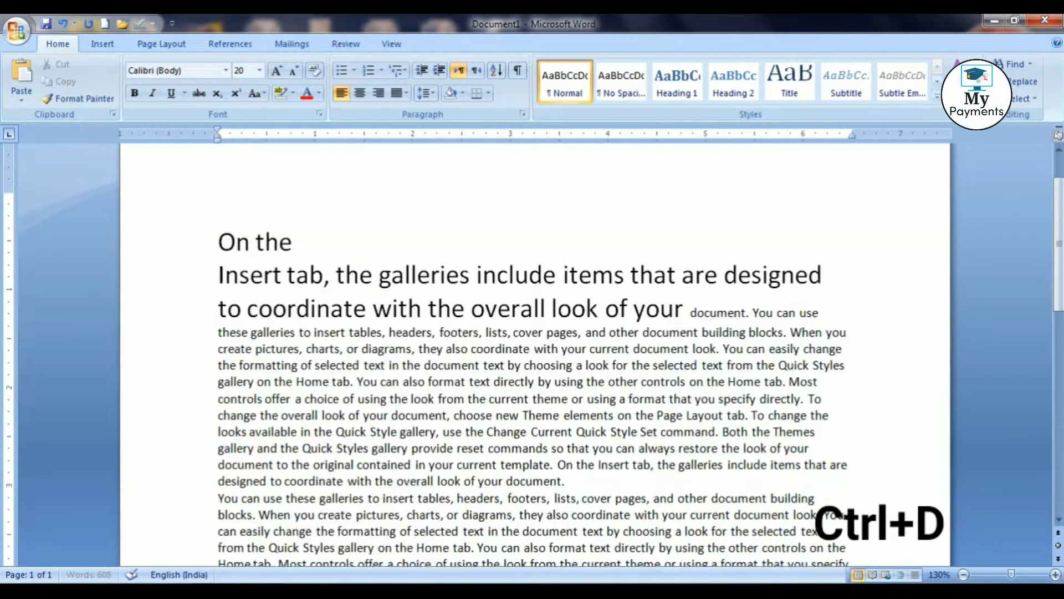
key(Up)
click(102, 44)
- Draw a rectangle shape over the heading text and nudge it left
click(235, 78)
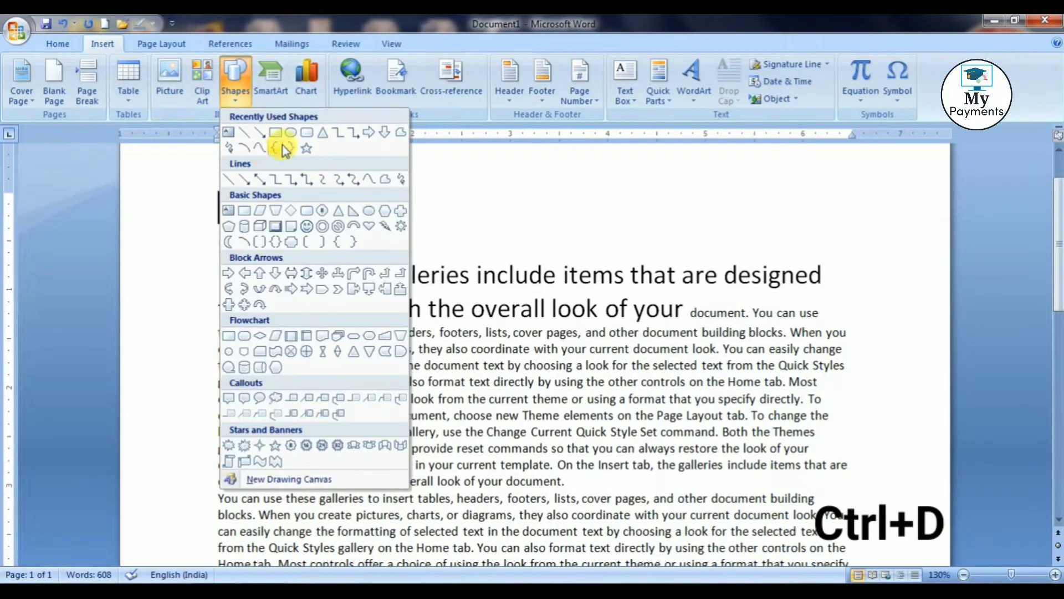
click(280, 138)
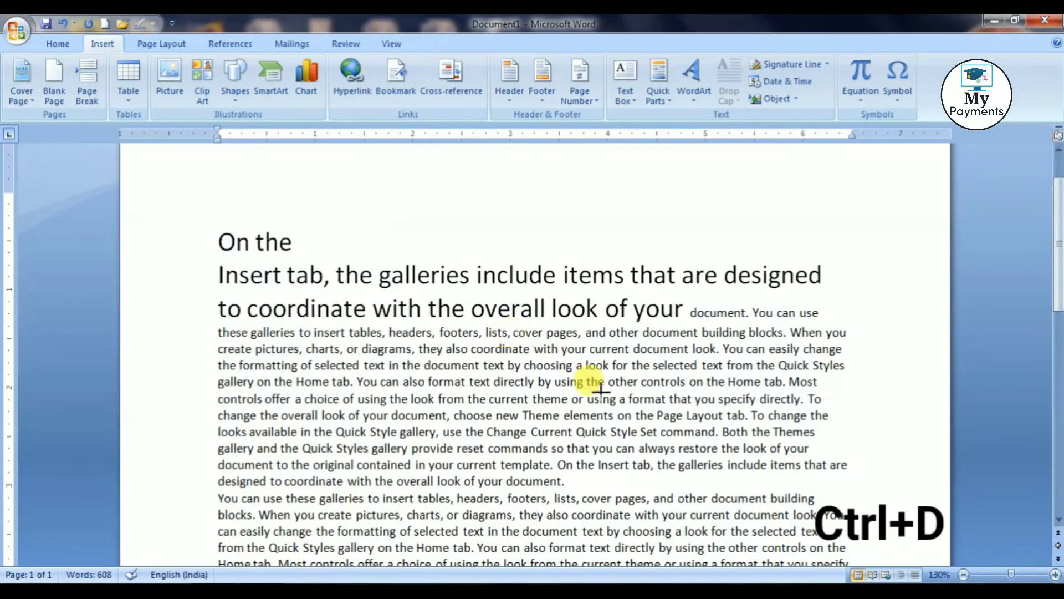
drag(380, 218, 613, 399)
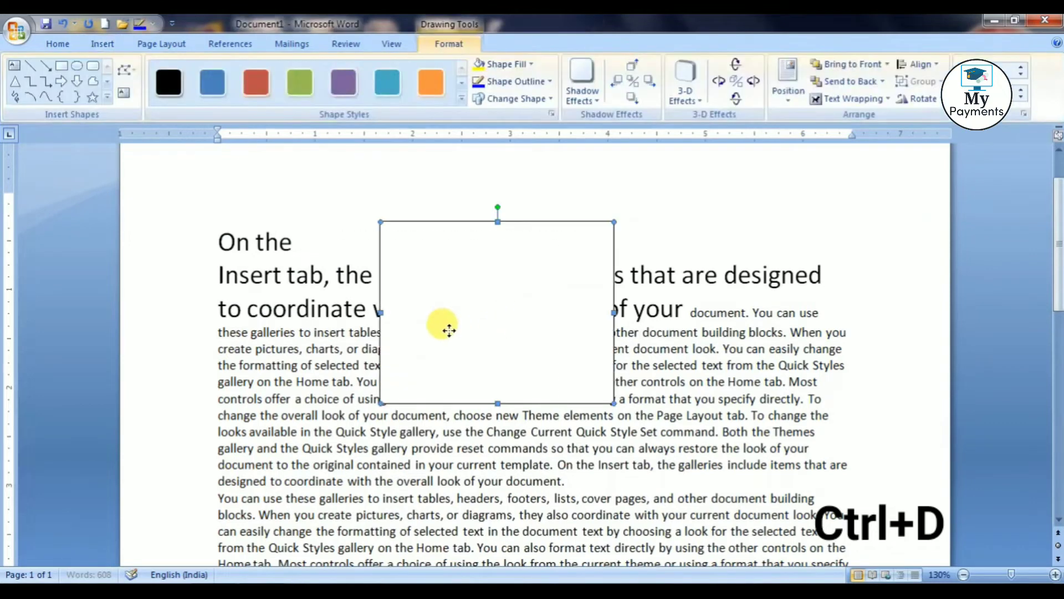
drag(442, 326, 386, 322)
drag(391, 316, 391, 318)
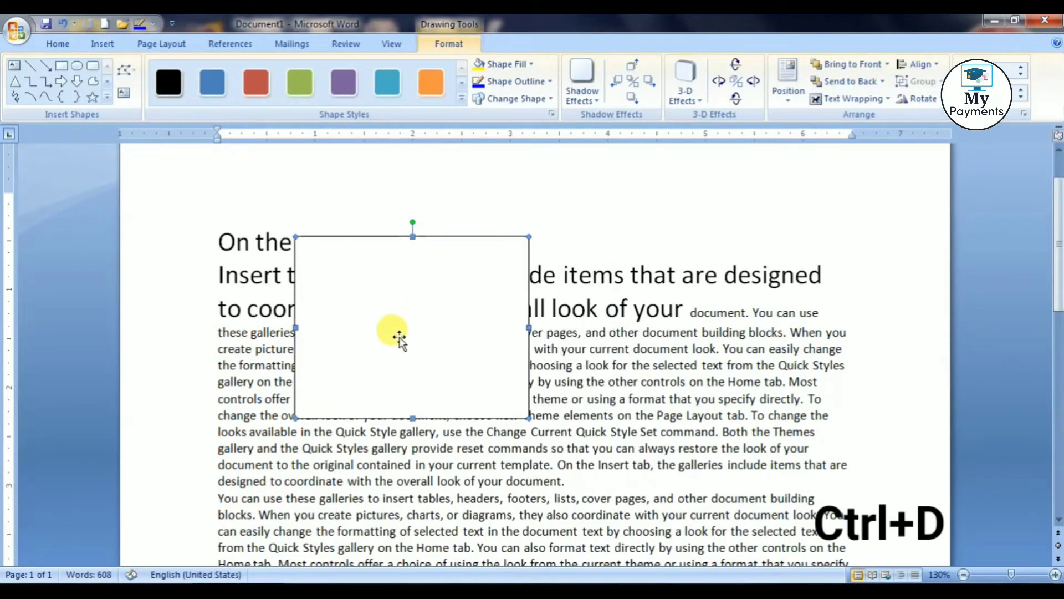
- Duplicate and move the rectangle, undo the copy, then delete the original rectangle
key(ctrl+d)
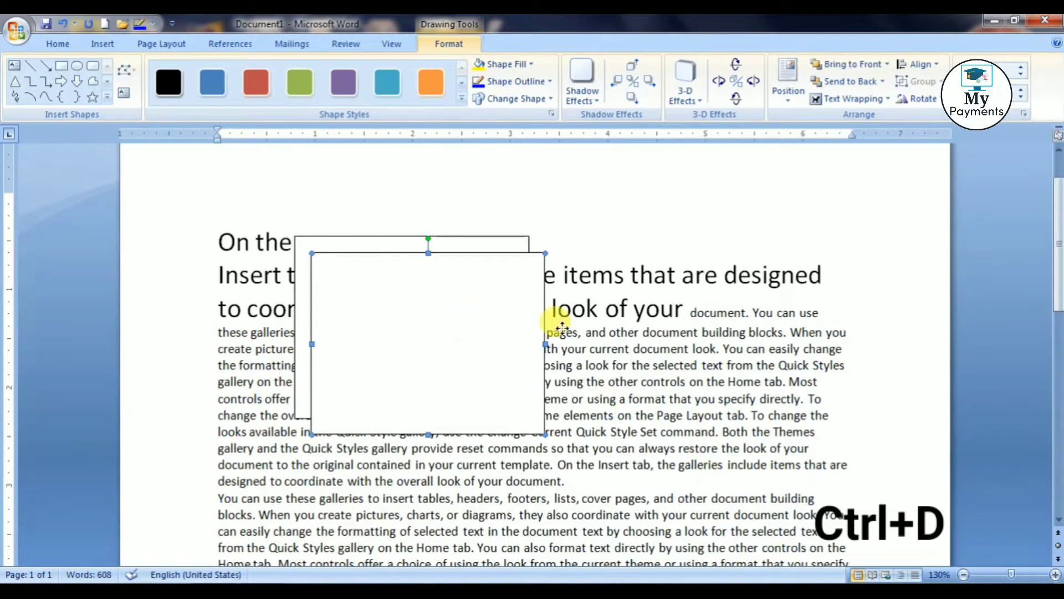
drag(477, 326, 589, 326)
drag(501, 345, 492, 363)
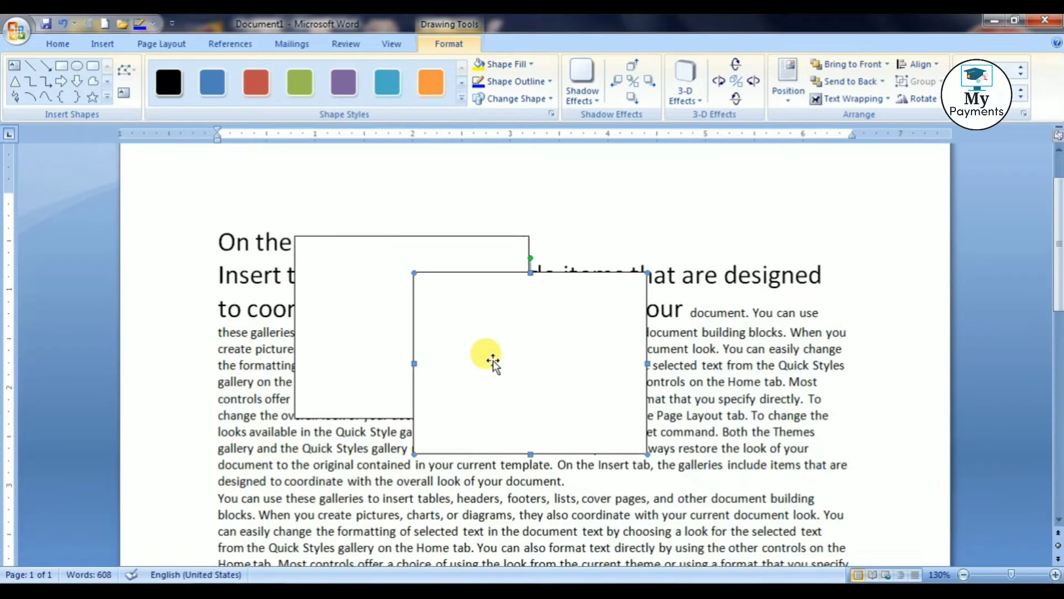
key(ctrl+z)
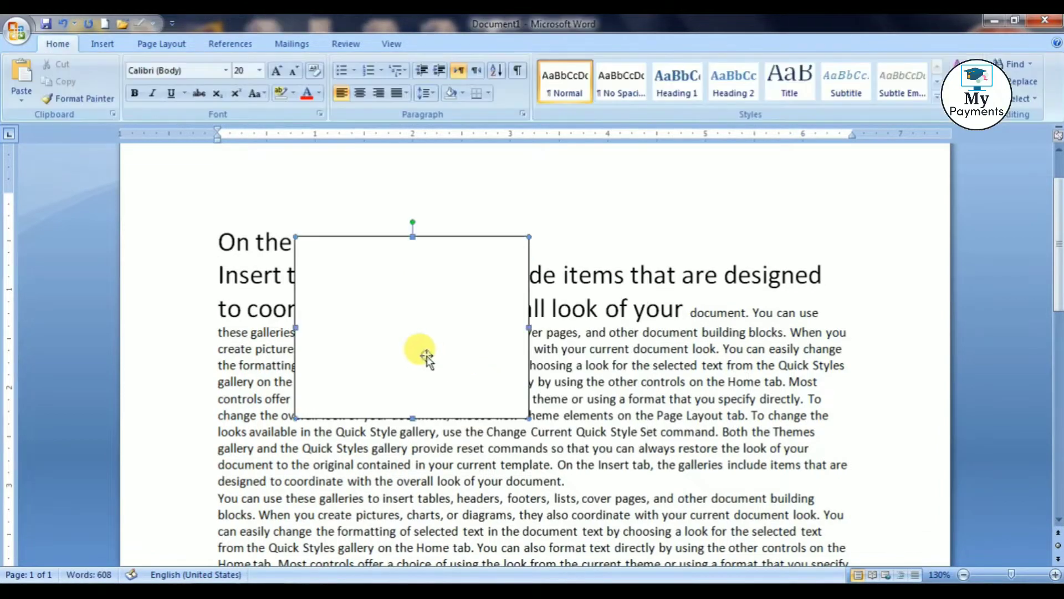
click(487, 360)
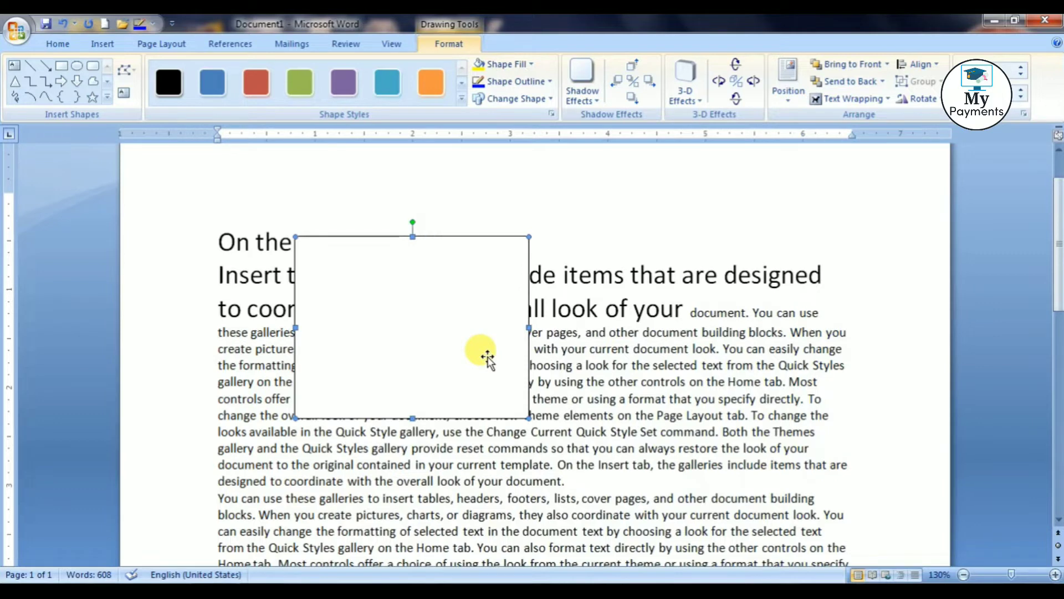
key(Delete)
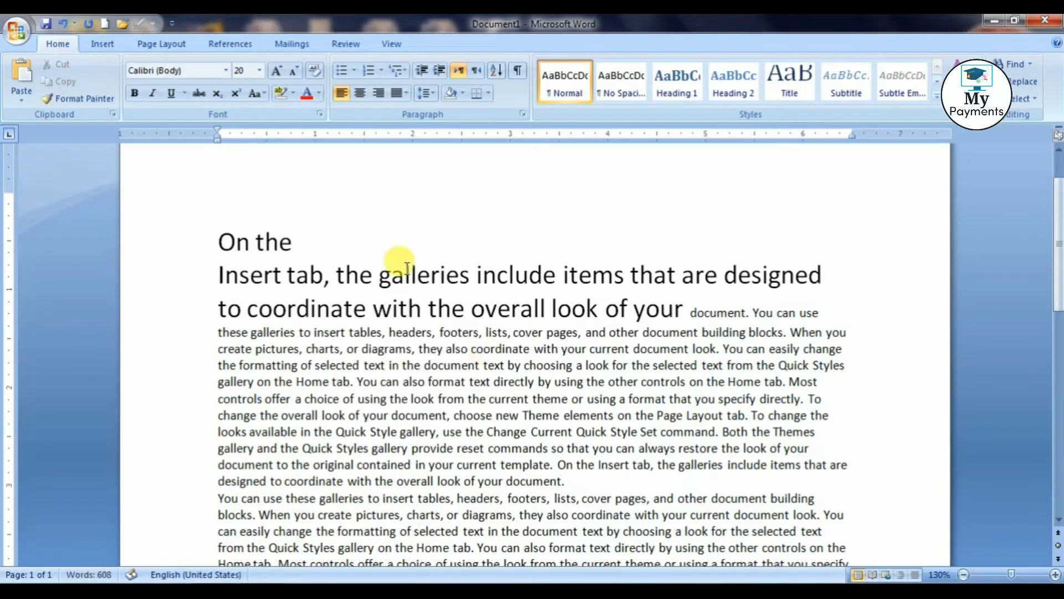
click(443, 295)
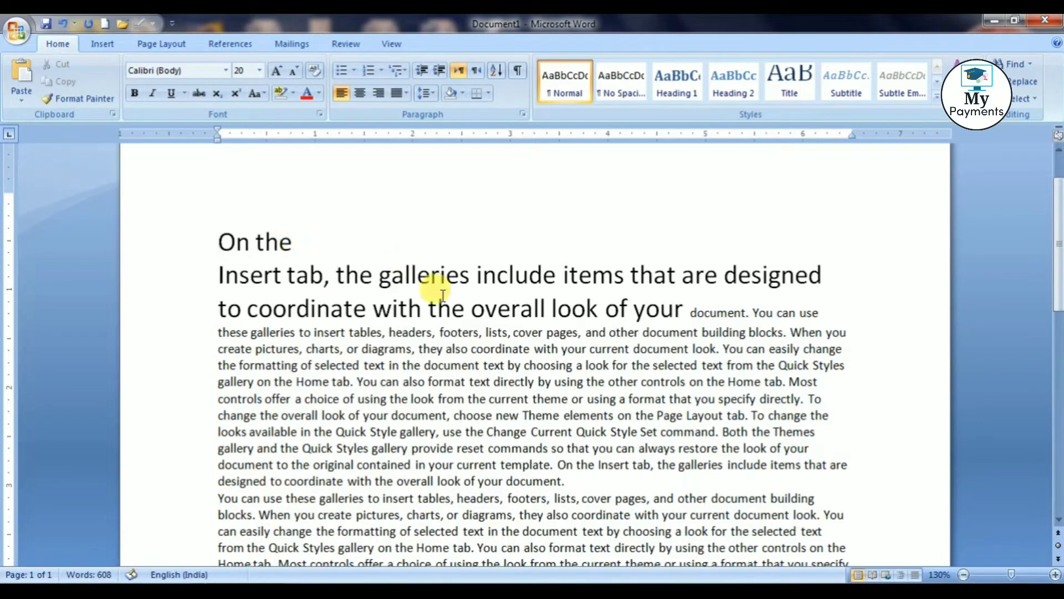
key(Up)
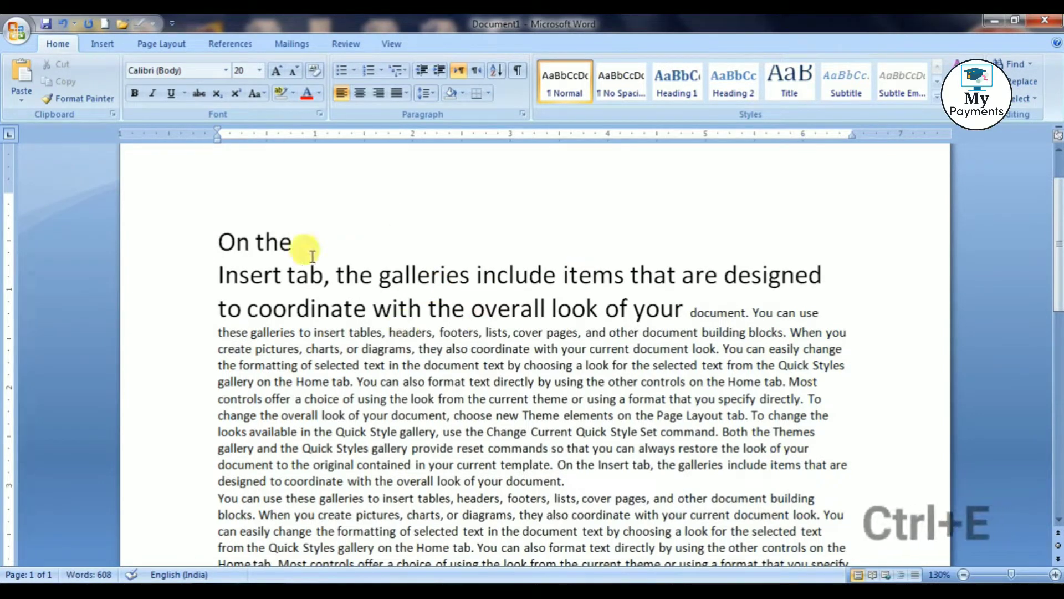
drag(300, 240, 236, 239)
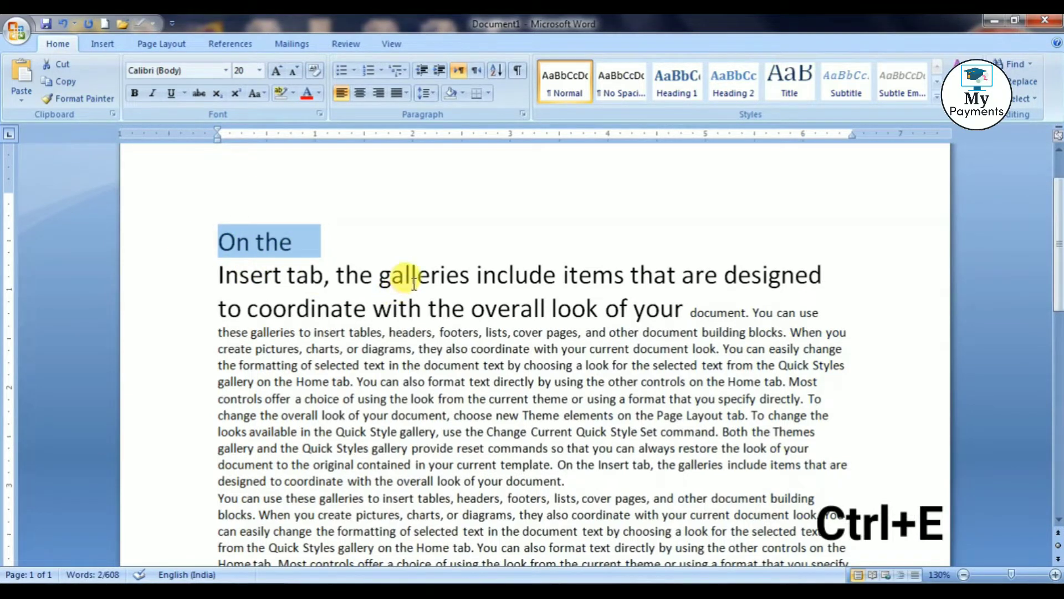
key(ctrl+e)
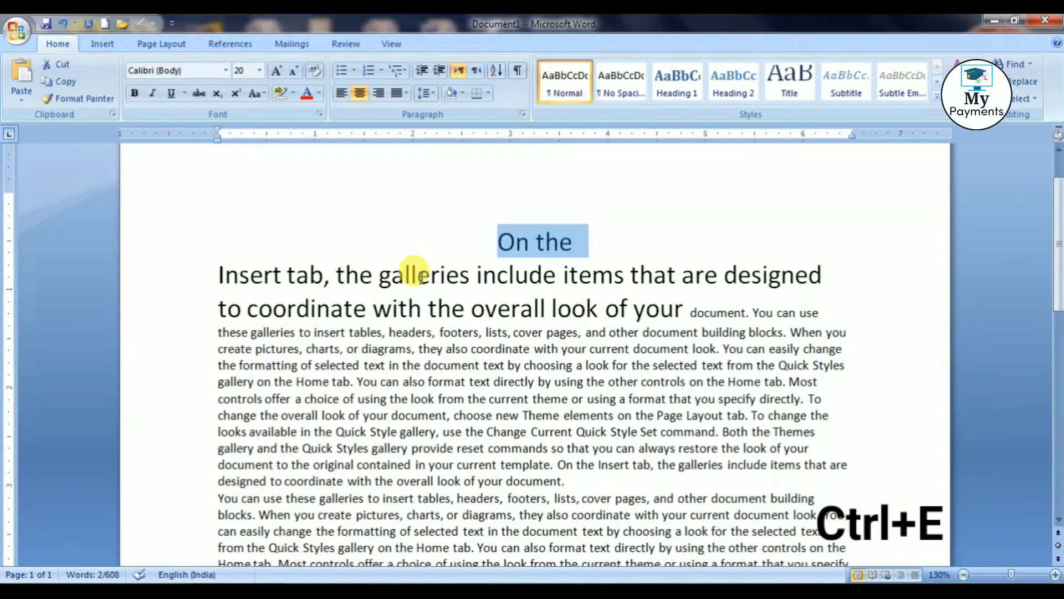
key(Delete)
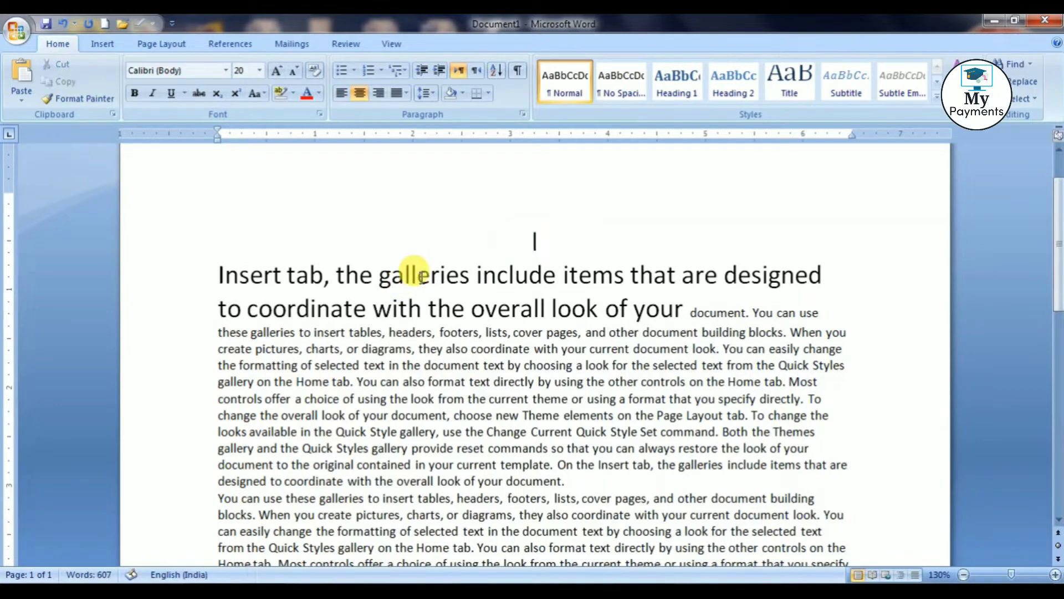
key(ctrl+z)
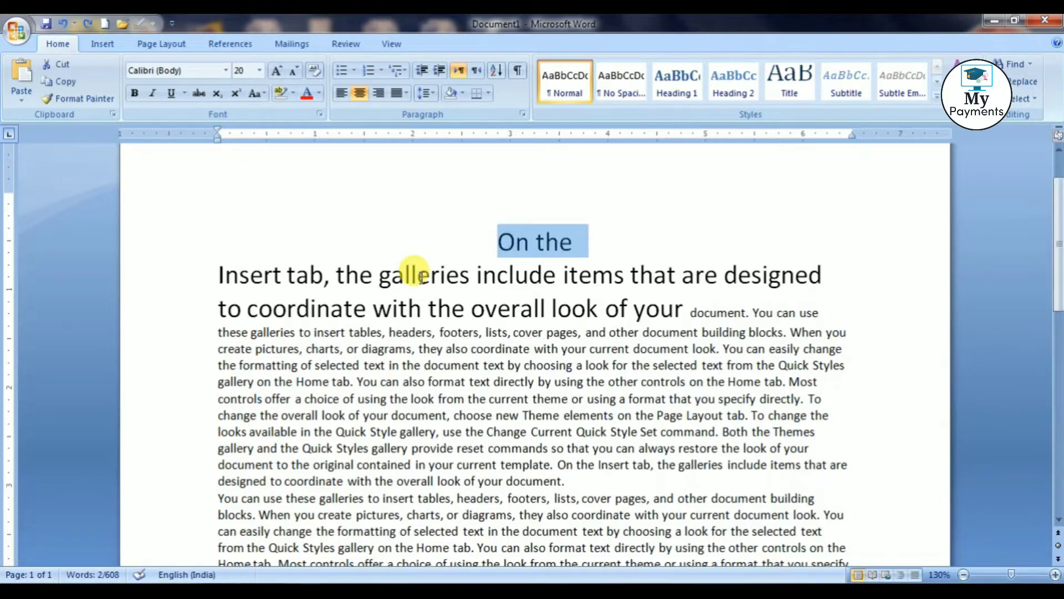
key(ctrl+l)
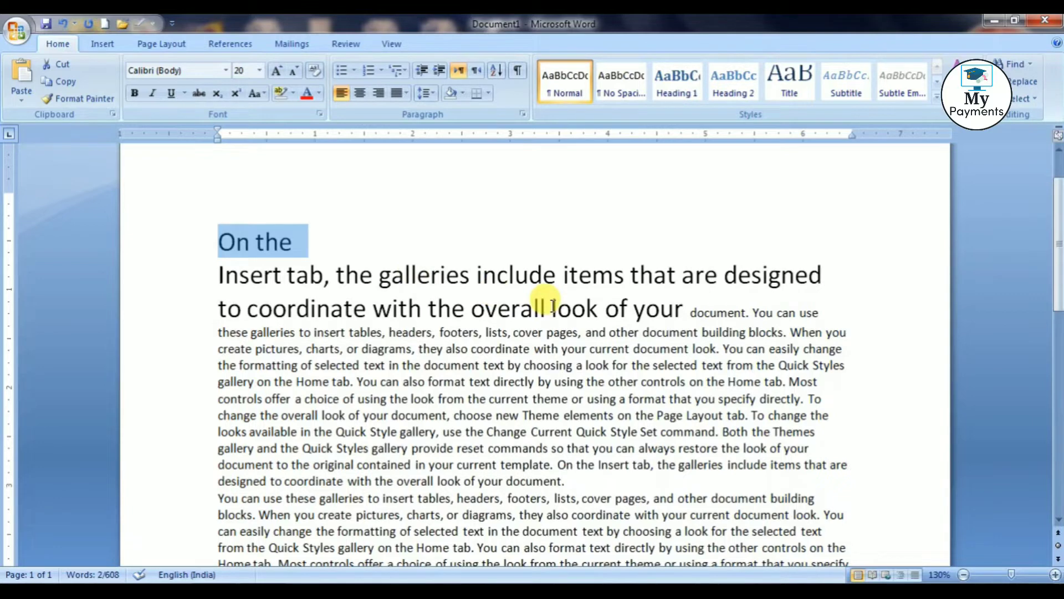
- Search for 'the', step through successive matches, then close the Find dialog
key(ctrl+f)
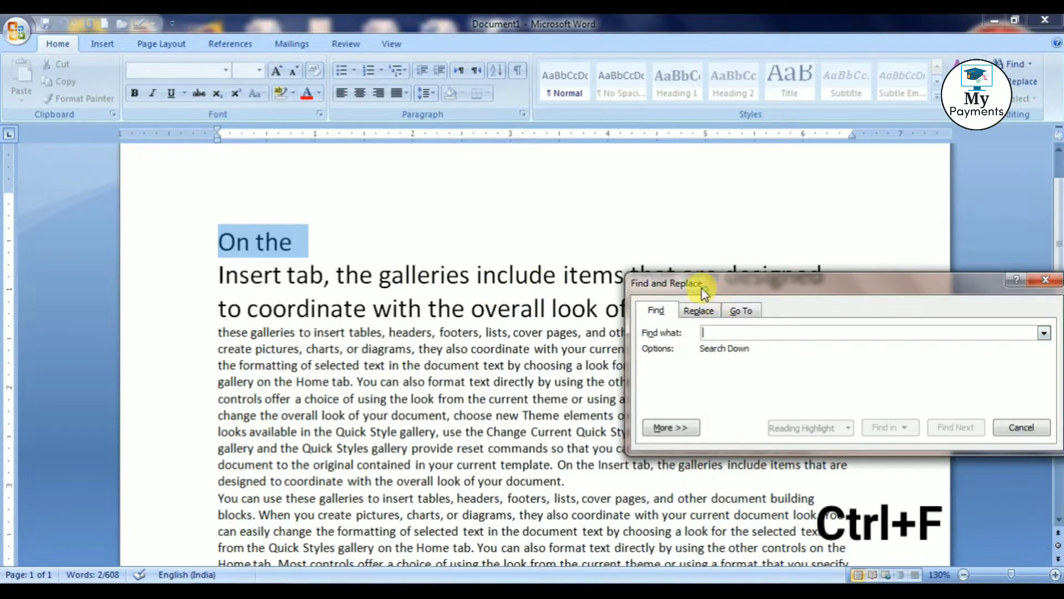
drag(701, 280, 581, 174)
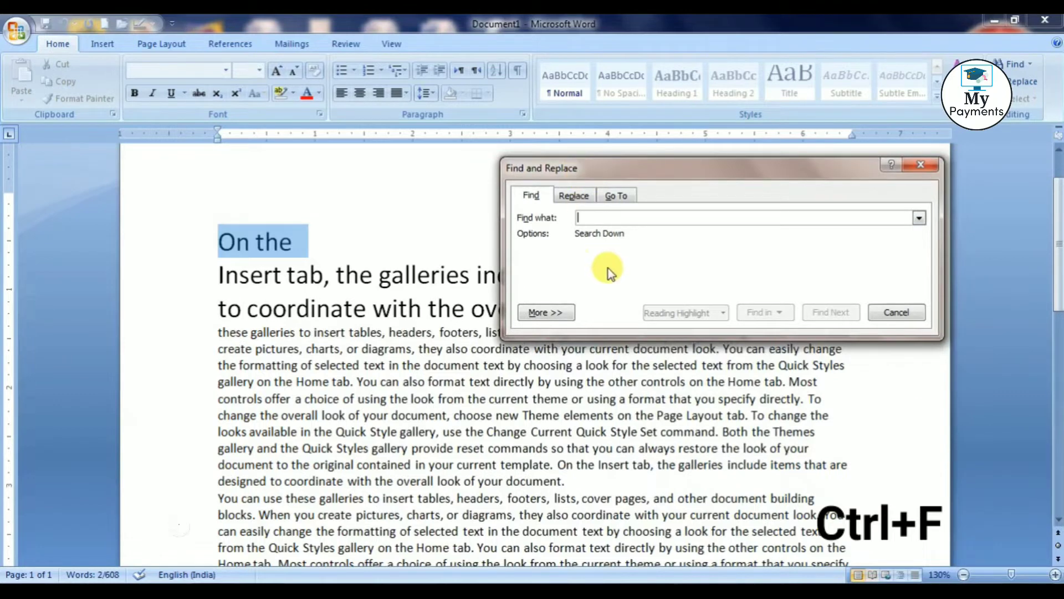
text(t)
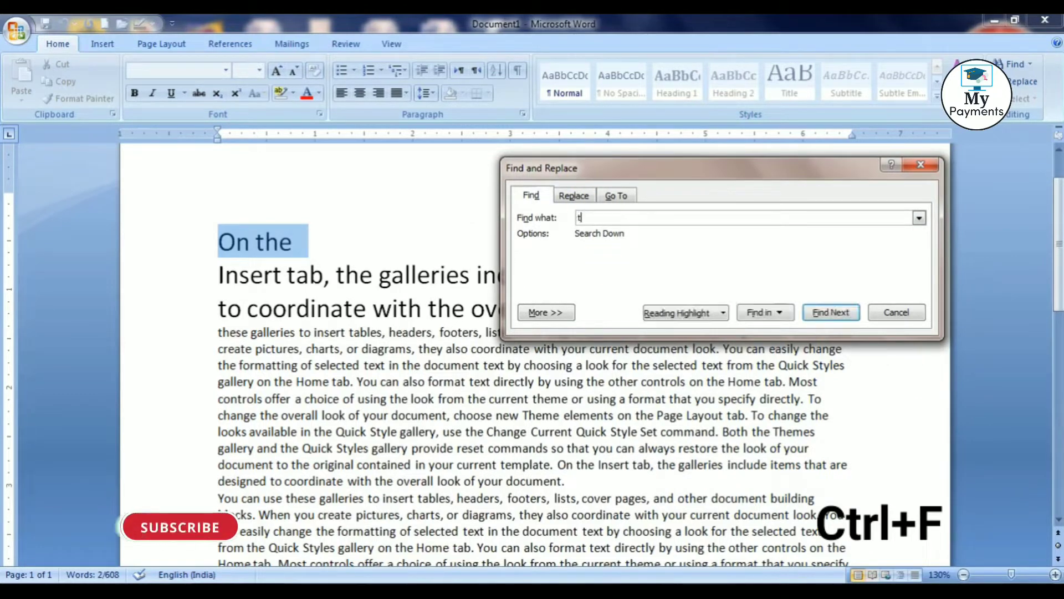
text(he)
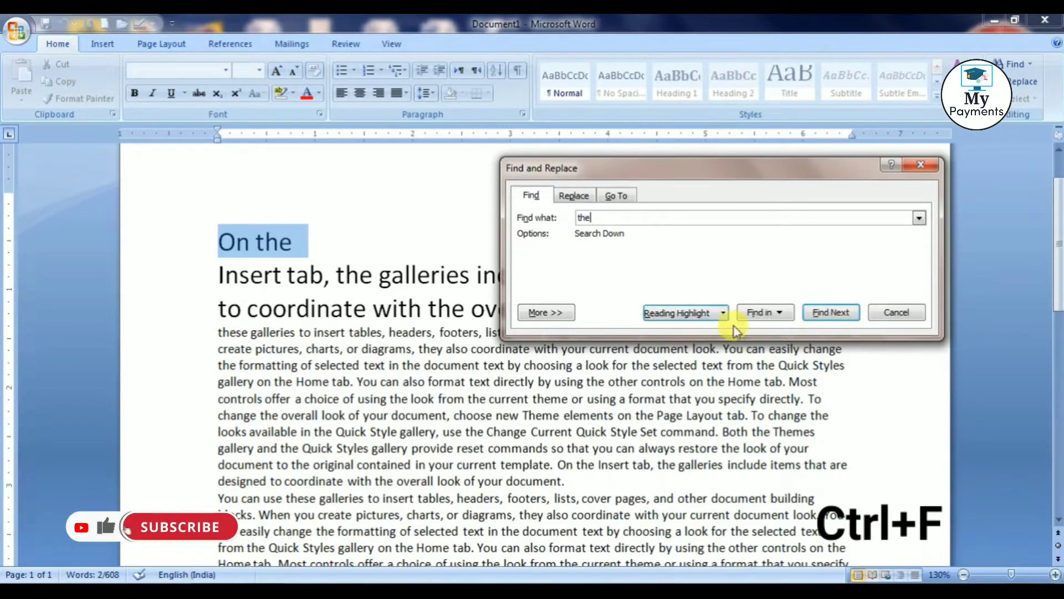
click(820, 313)
click(820, 313)
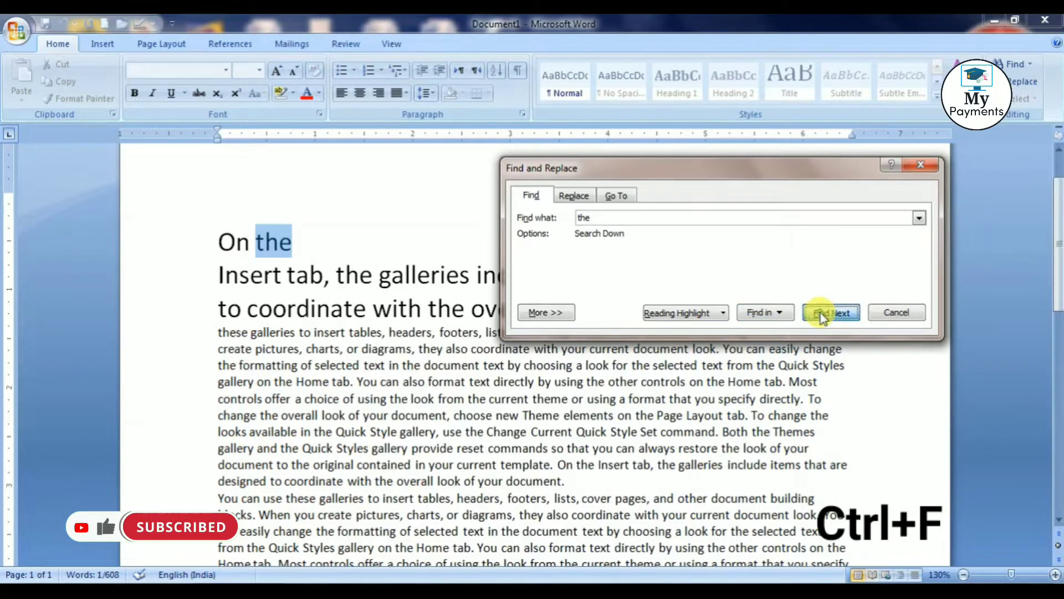
click(506, 343)
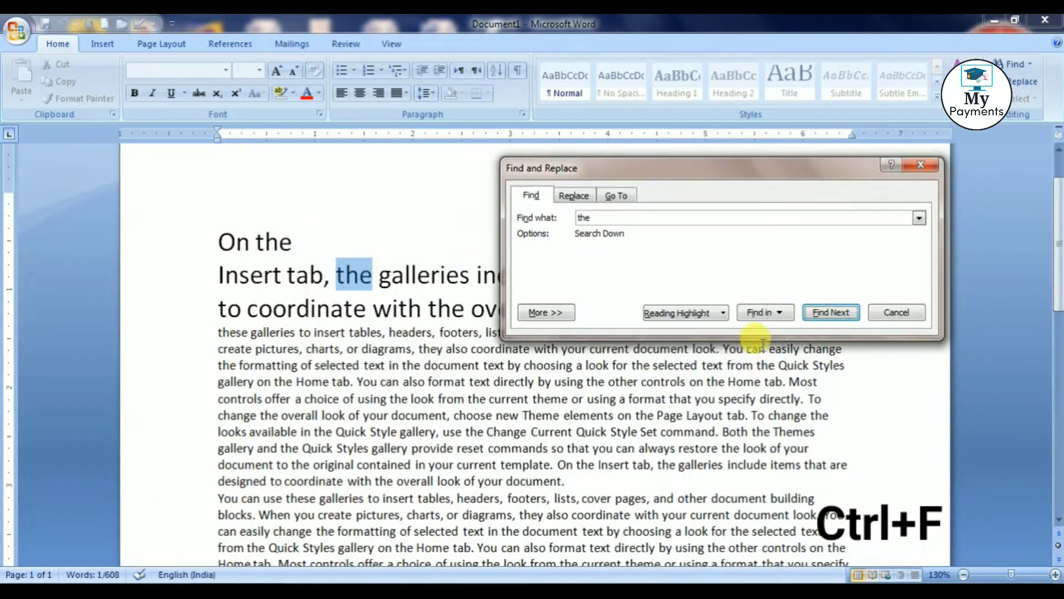
click(830, 312)
click(830, 312)
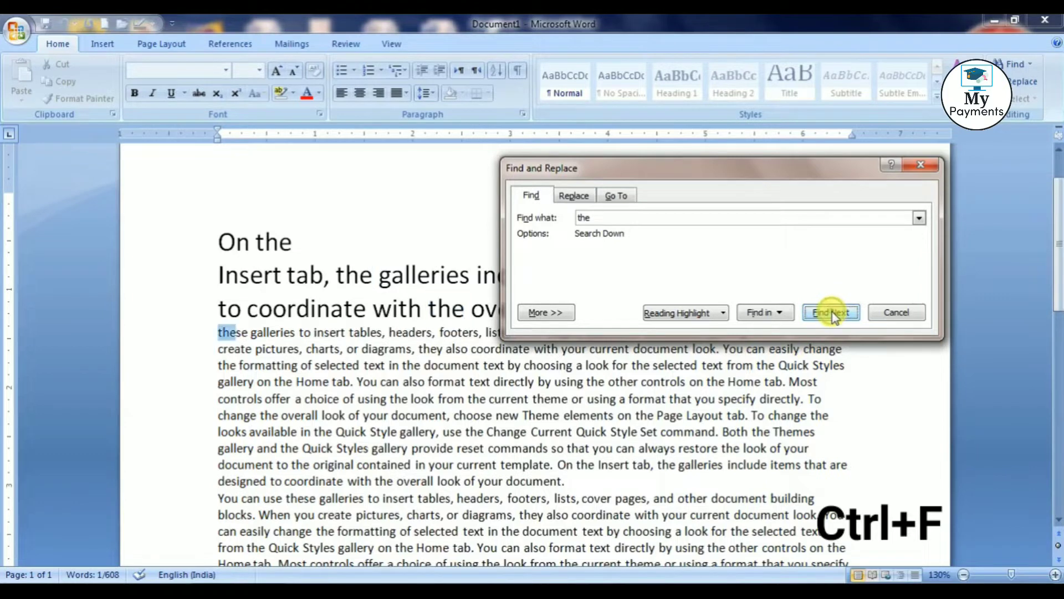
click(832, 312)
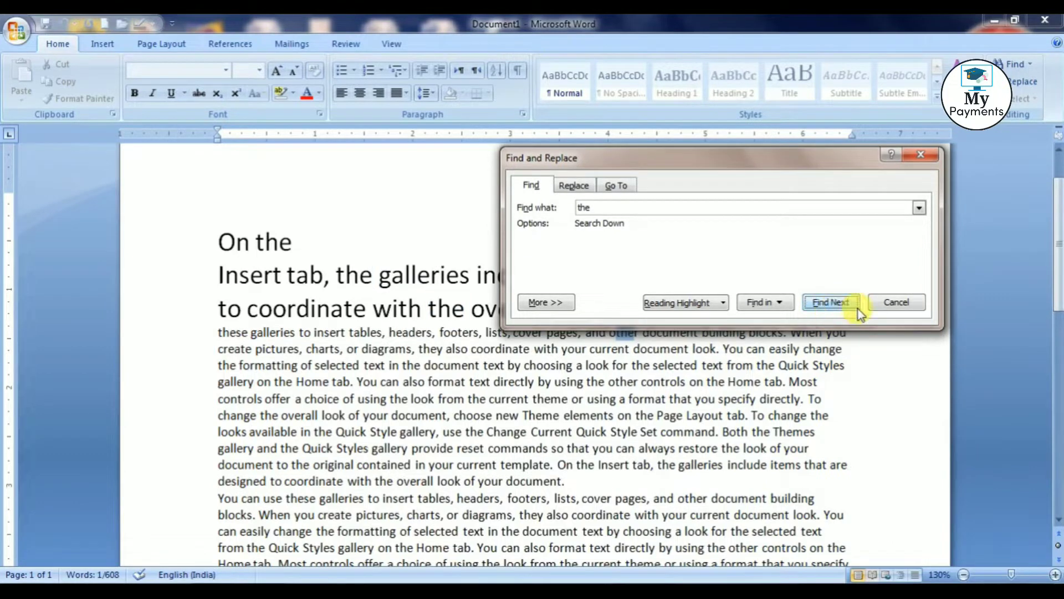
click(879, 300)
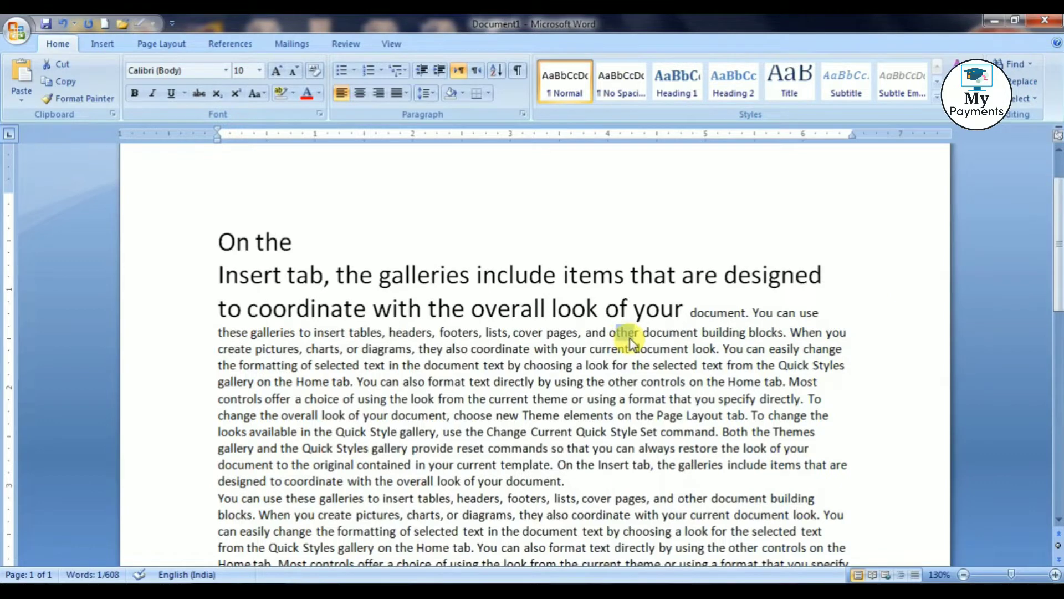
- Open and close the Go To dialog, then view the Page Layout and View tabs
key(ctrl+g)
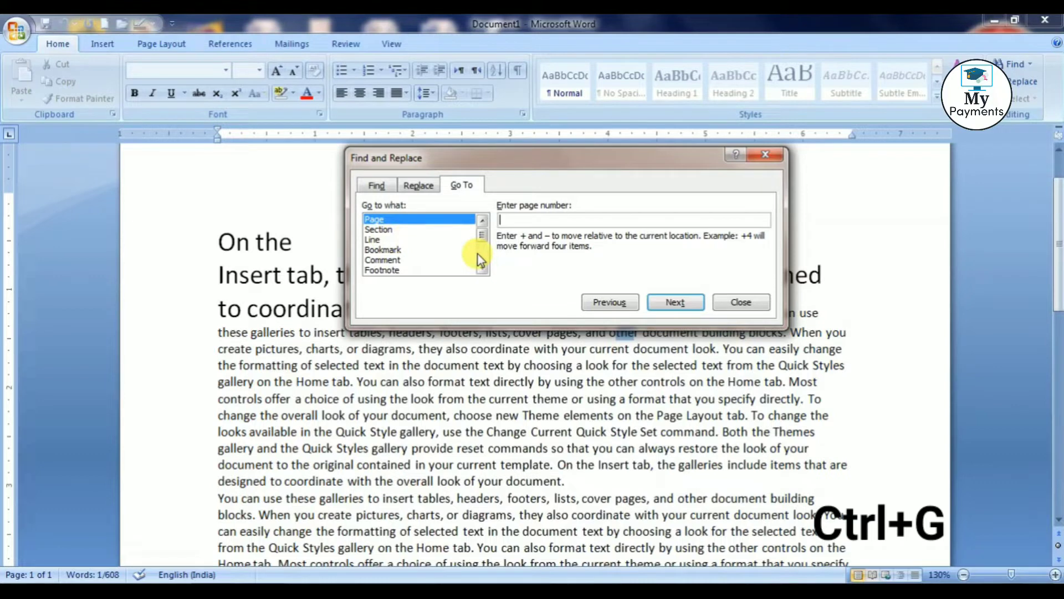
click(729, 302)
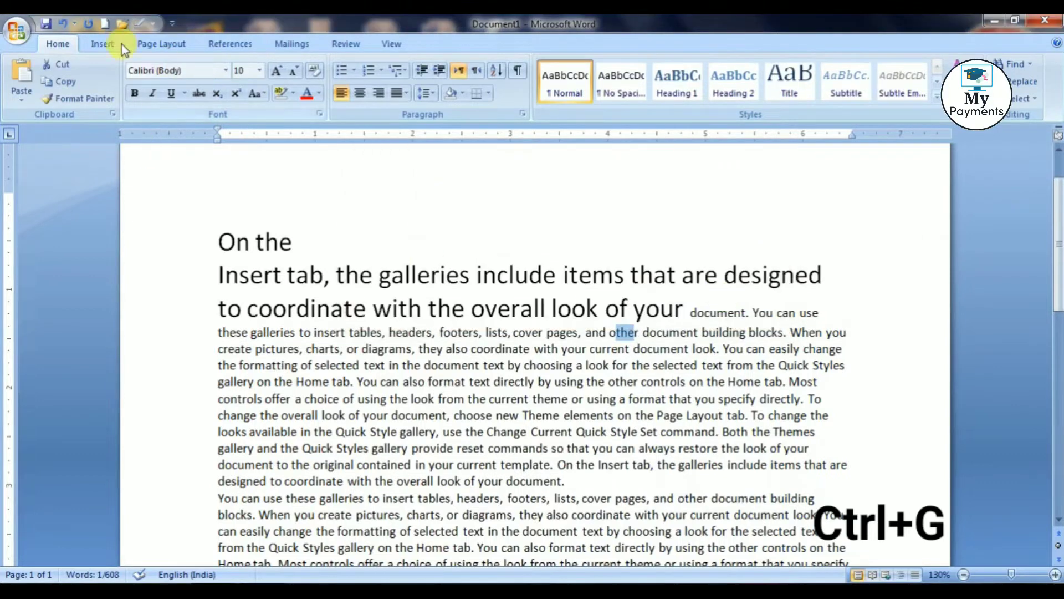
click(169, 44)
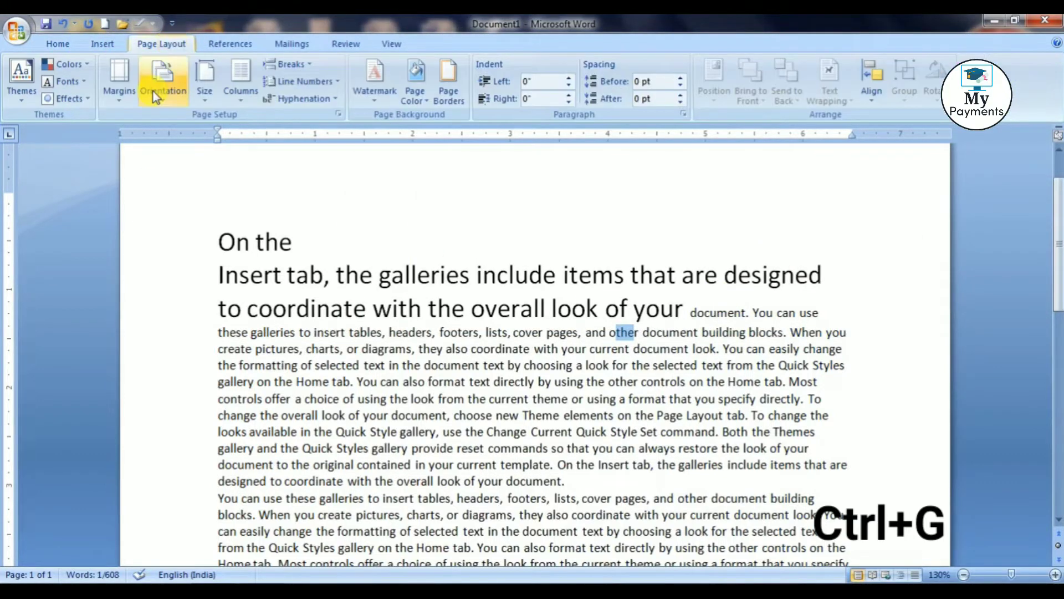
click(391, 44)
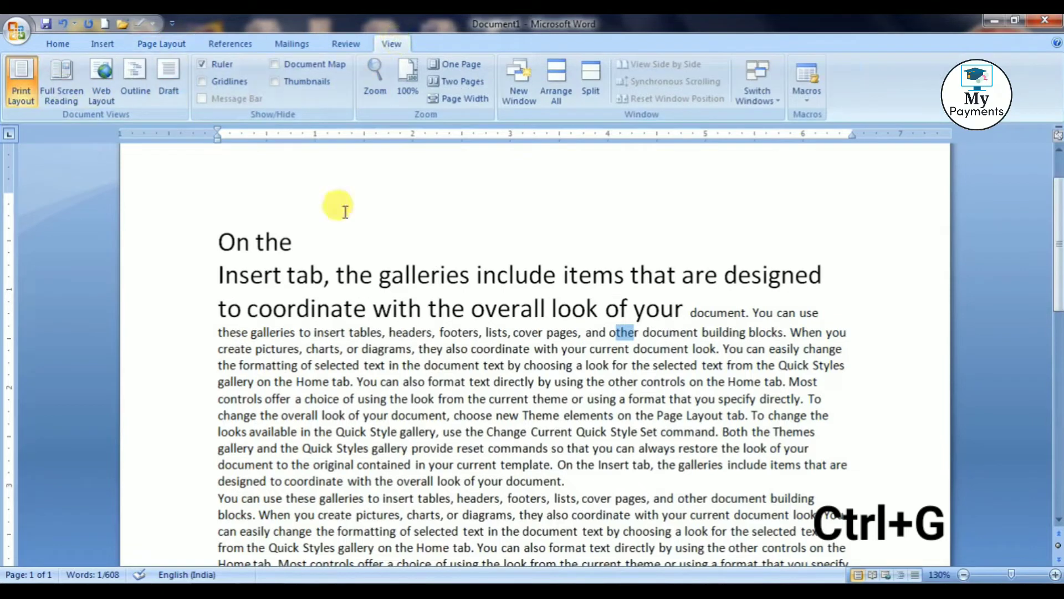
- Turn on page Thumbnails and zoom out the page view
click(274, 81)
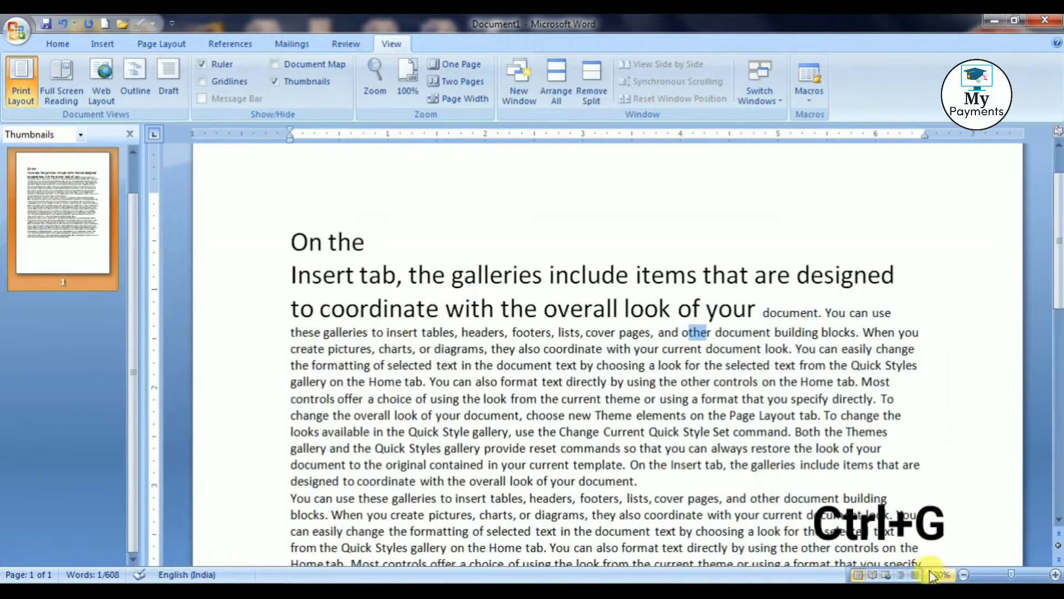
click(964, 575)
click(963, 575)
click(963, 574)
click(964, 575)
click(964, 574)
click(963, 575)
click(964, 575)
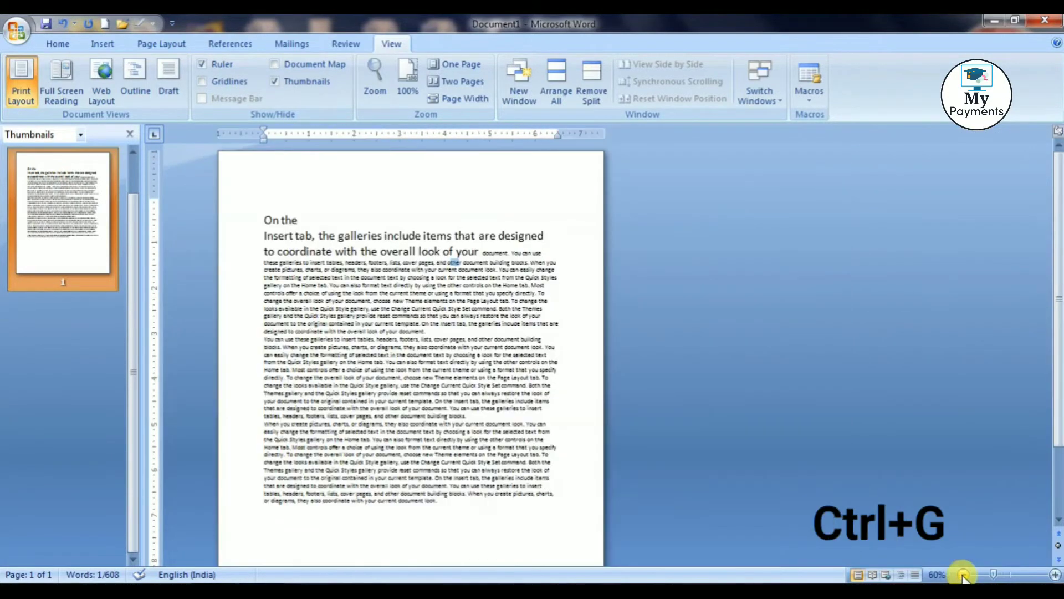
click(963, 575)
- Select the whole text and paste it twice so the document spans four pages
drag(498, 438, 535, 281)
drag(224, 194, 224, 191)
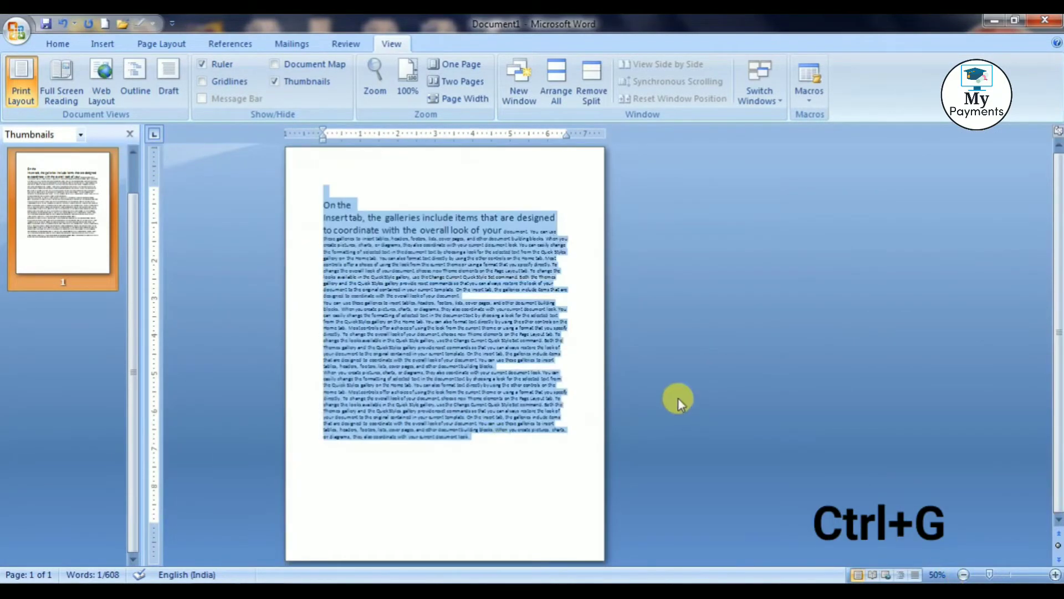
key(ctrl+v)
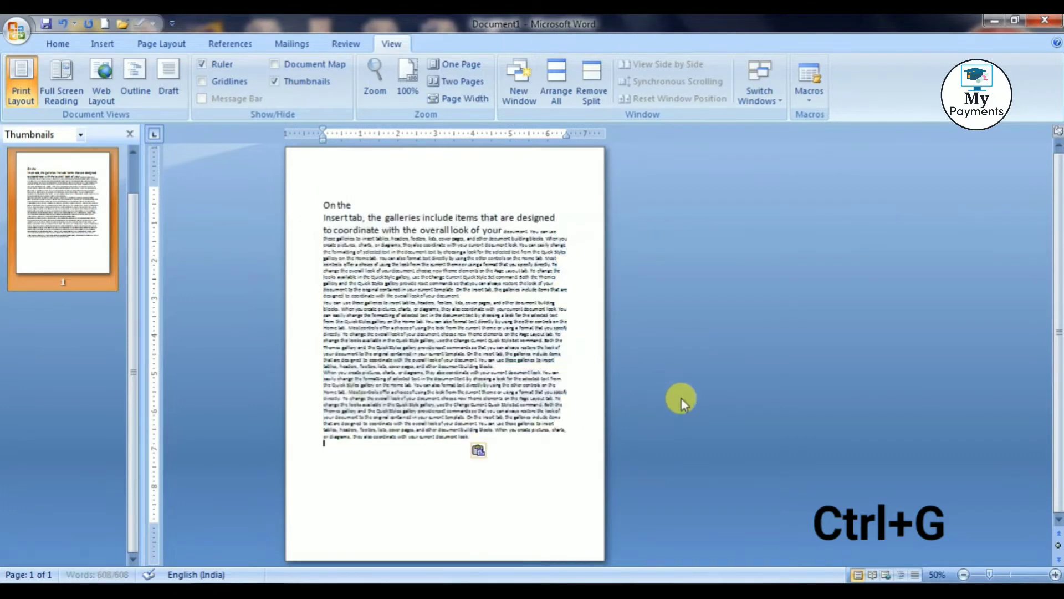
key(ctrl+v)
key(ctrl+v)
key(ctrl+v)
key(ctrl+v)
key(ctrl+v)
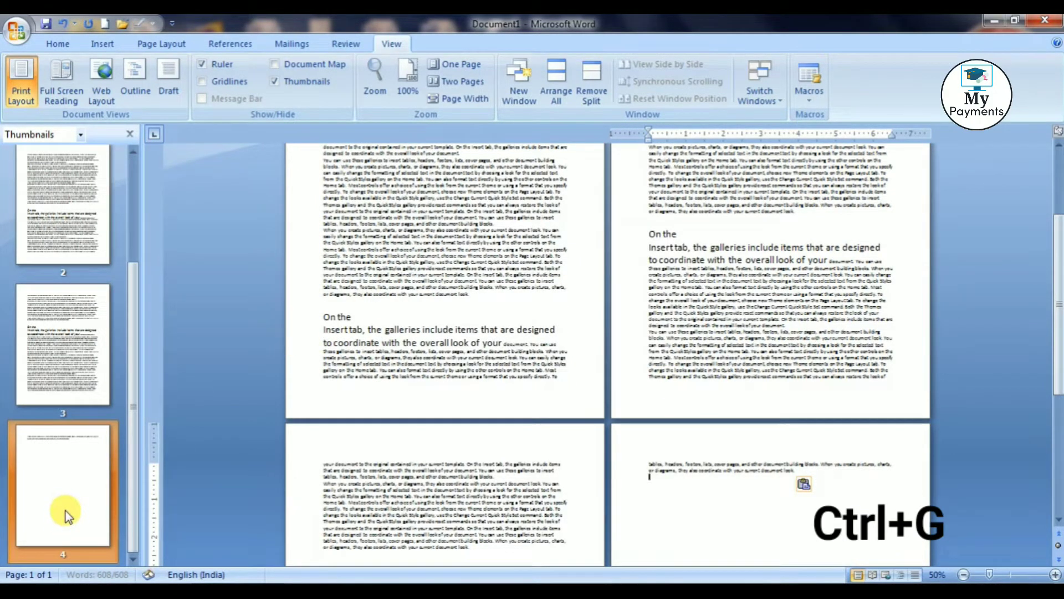
- Use Go To to jump to pages 1, 2, 4 and back to 1
key(ctrl+g)
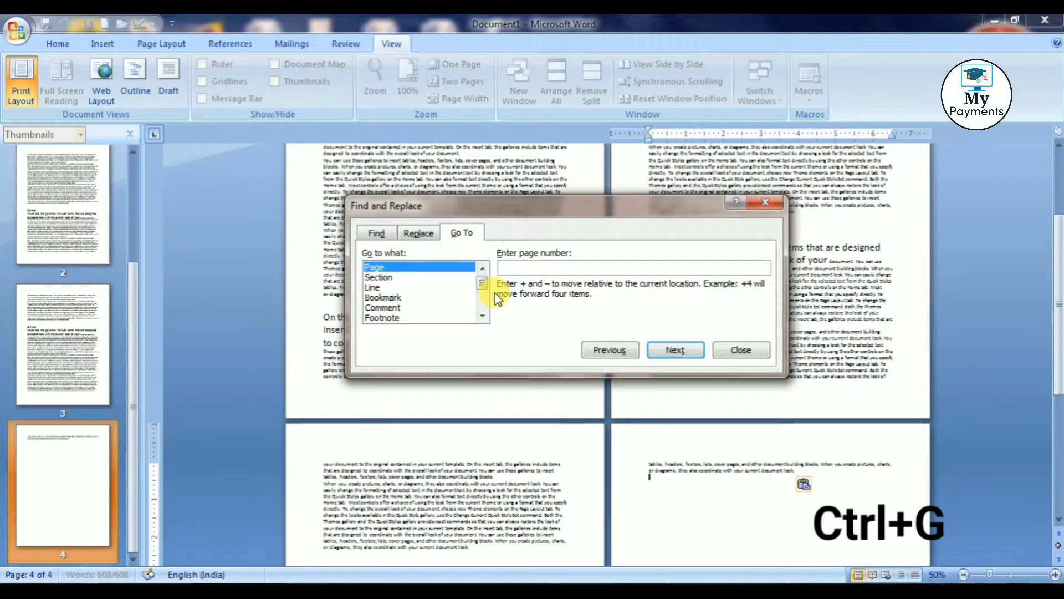
text(1)
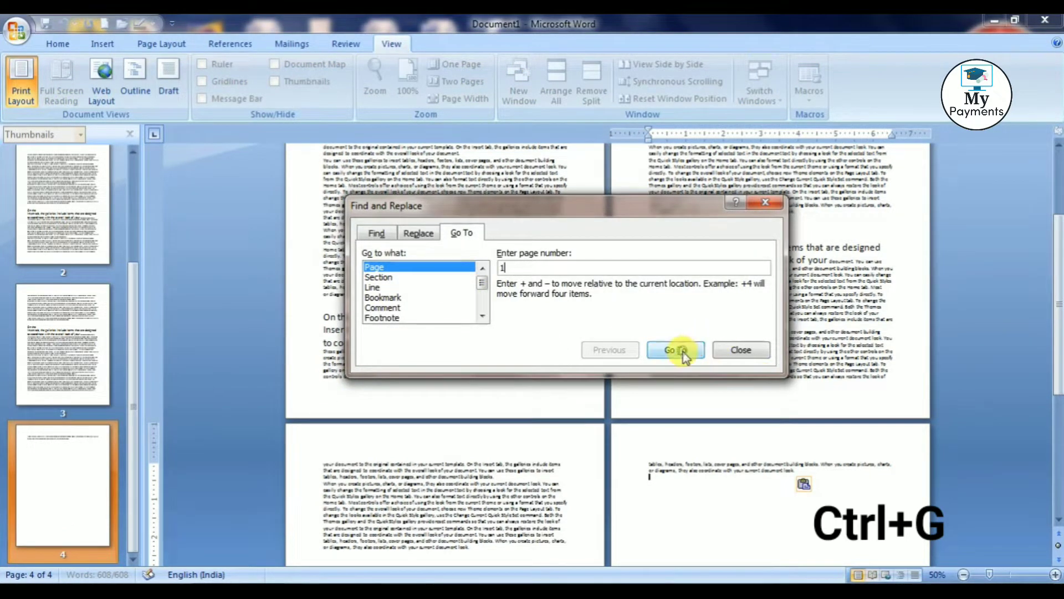
click(682, 352)
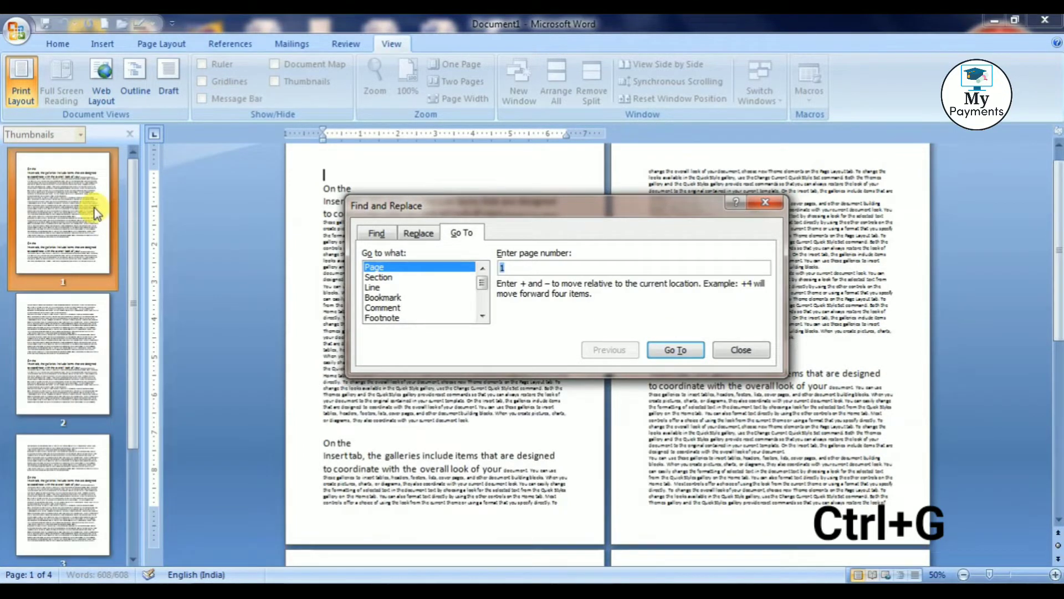
text(2)
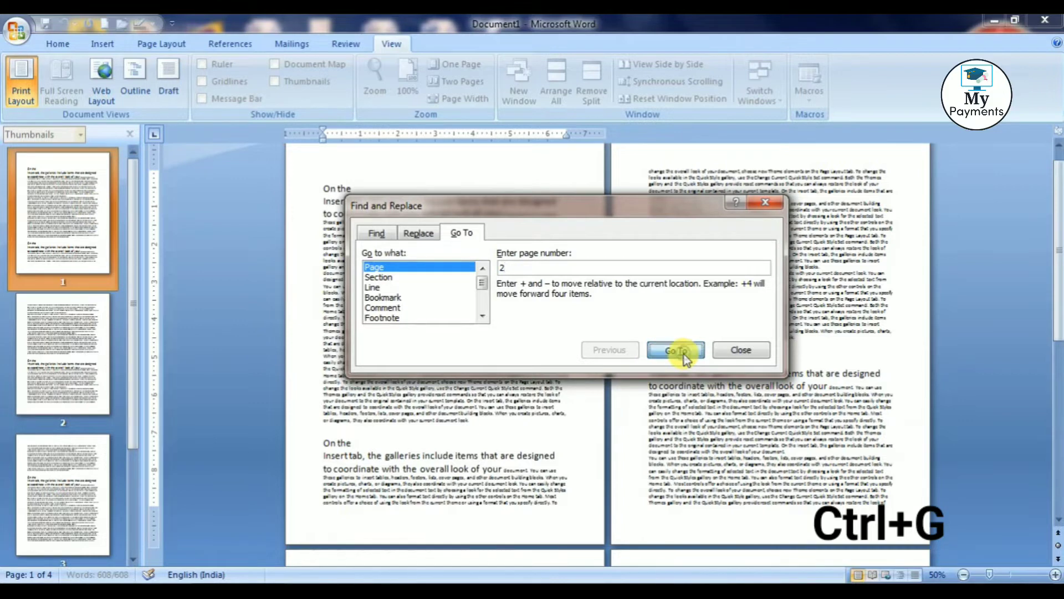
click(684, 354)
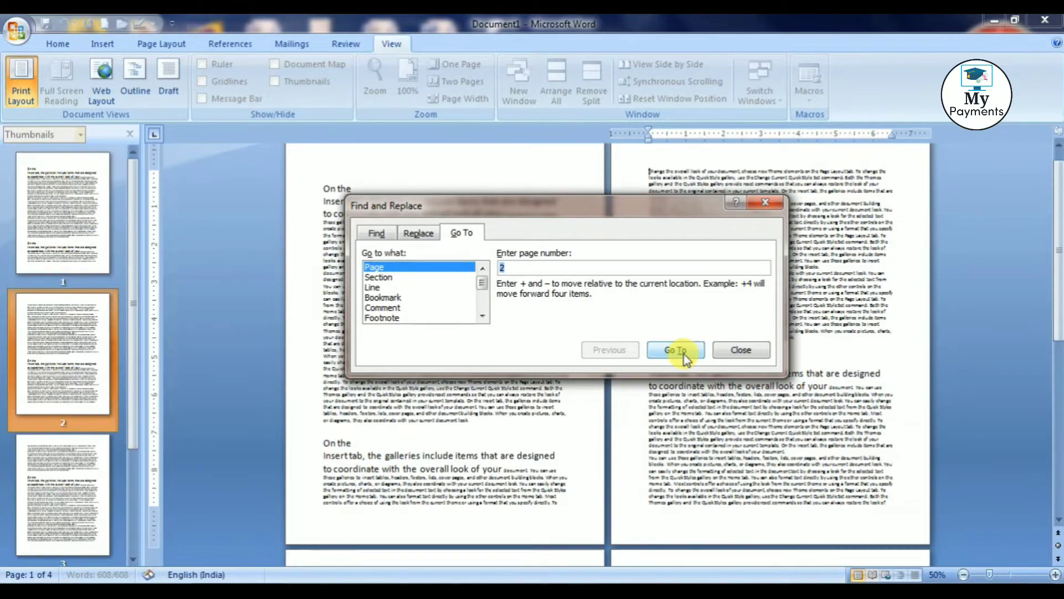
text(4)
click(674, 350)
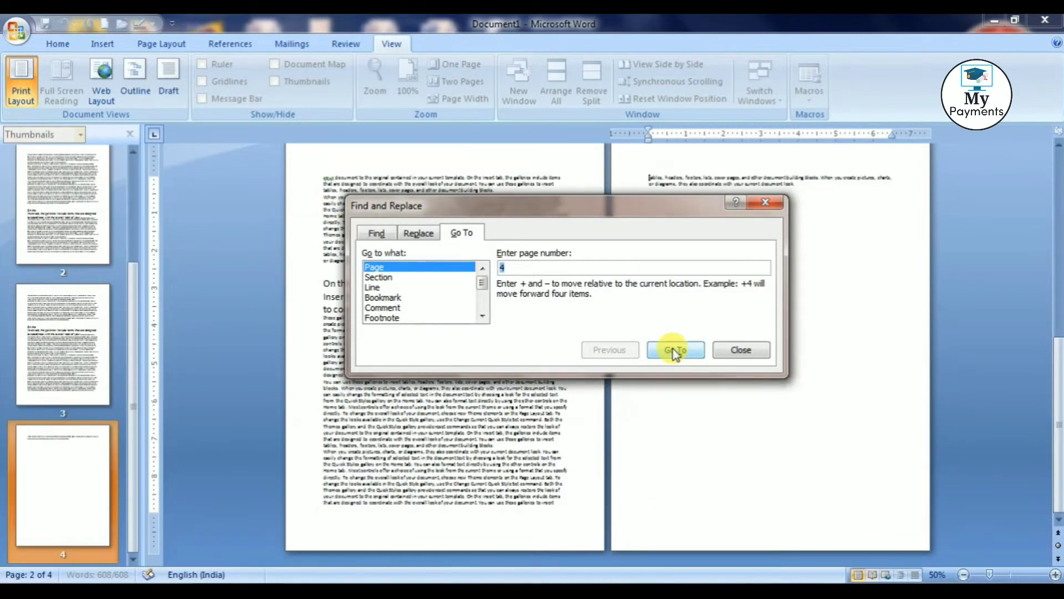
text(1)
click(675, 351)
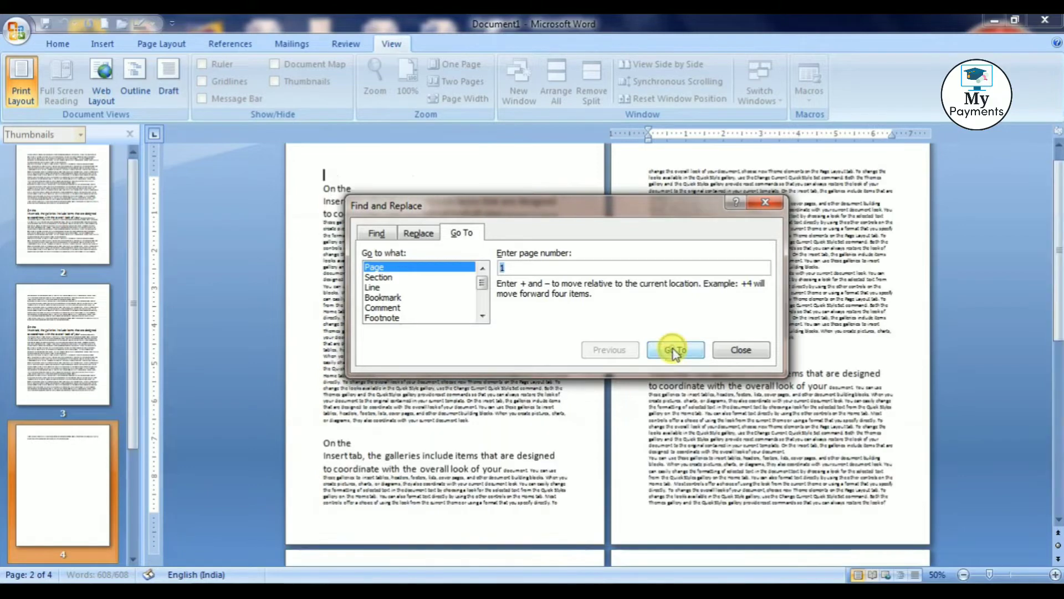
click(729, 350)
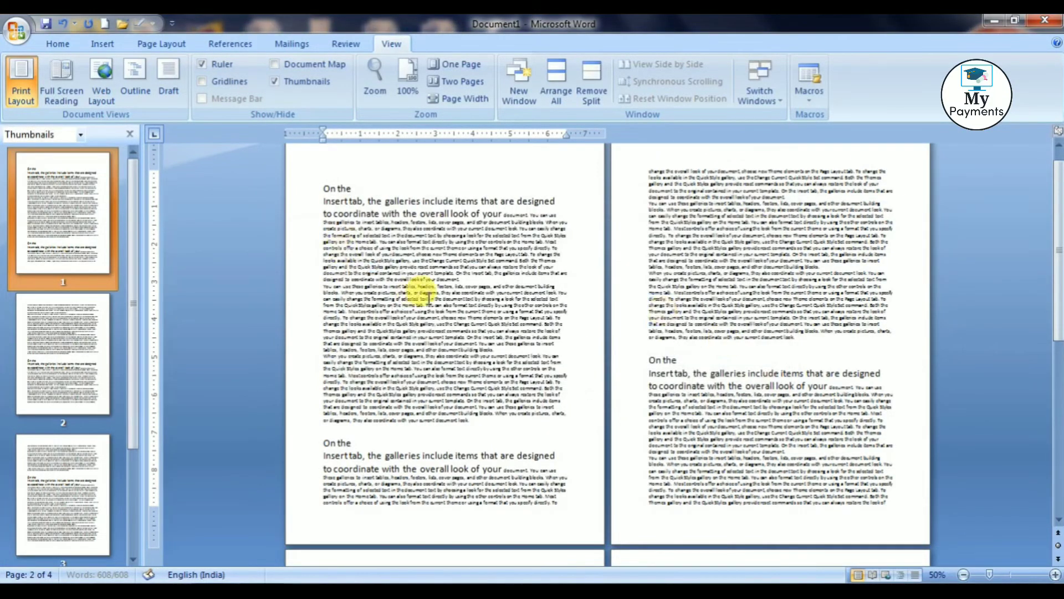
- Return to the top of page 1 and bring up Find and Replace
scroll(429, 298, up, 1)
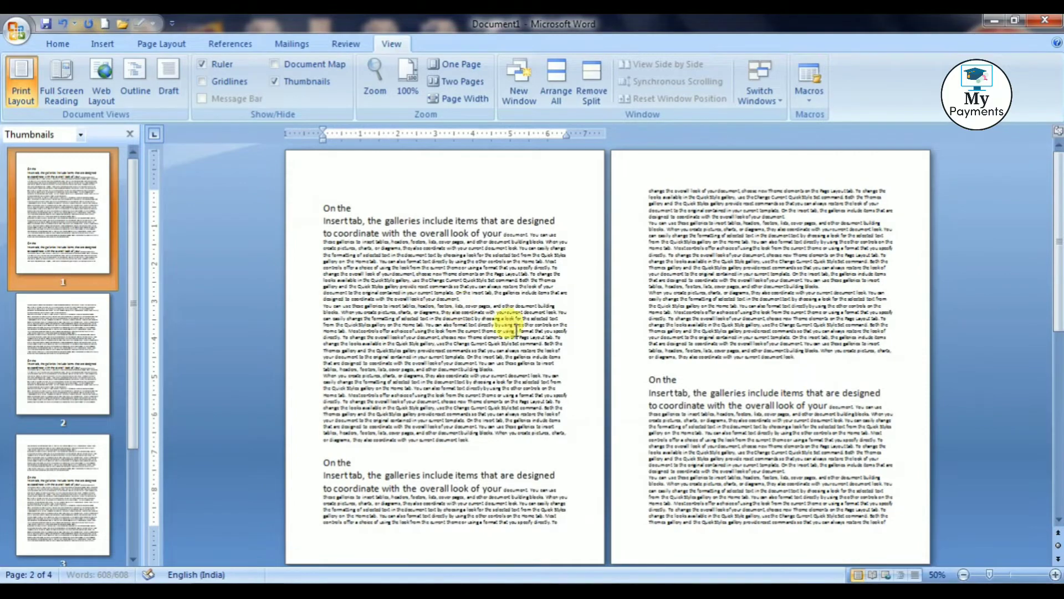
click(85, 256)
key(ctrl+h)
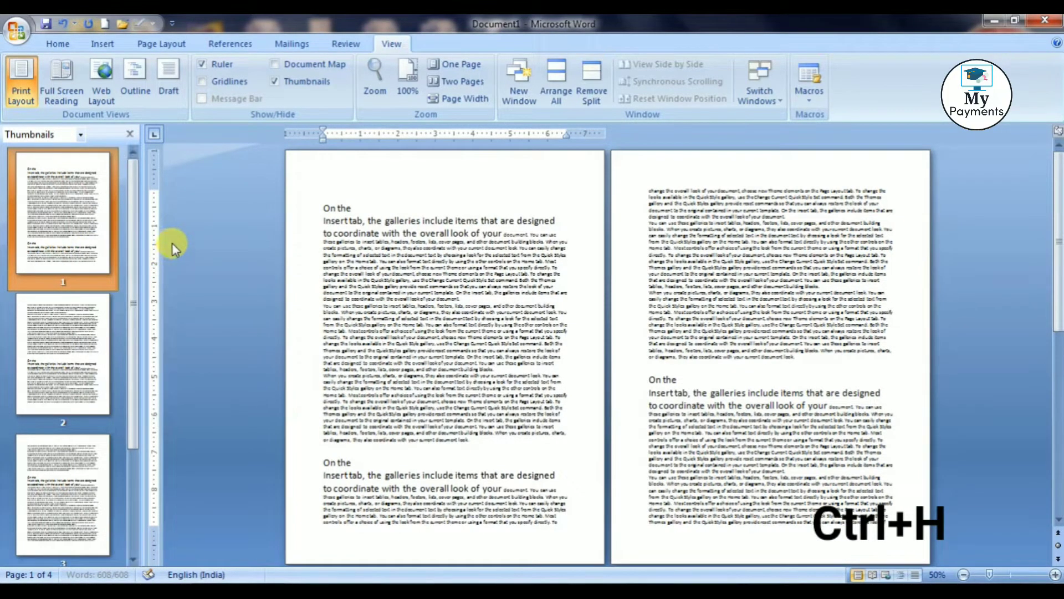
key(ctrl+h)
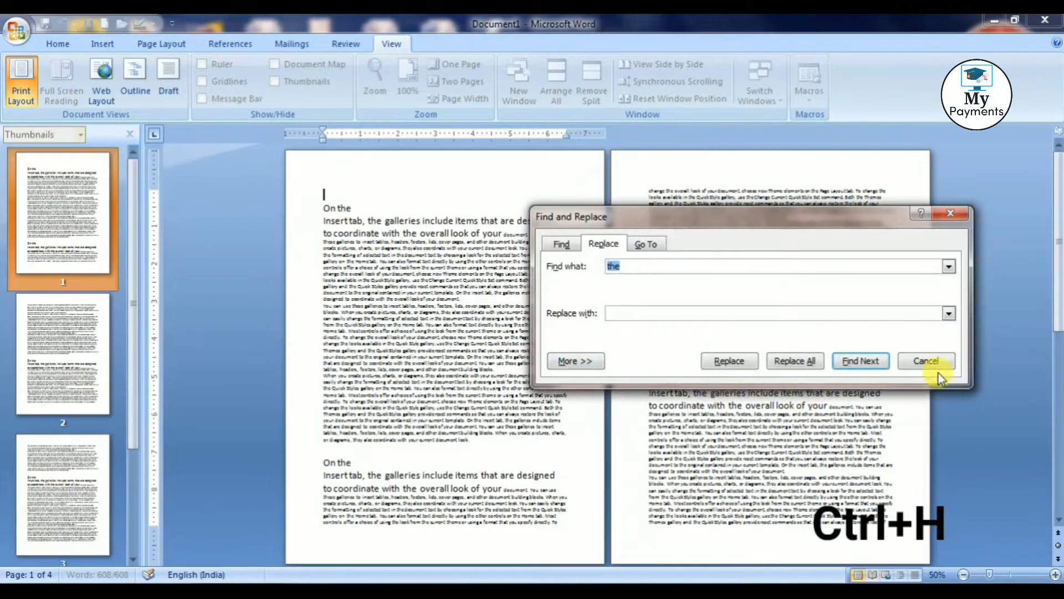
- Cancel Find and Replace and undo the two earlier pastes, returning the document to one page
click(927, 362)
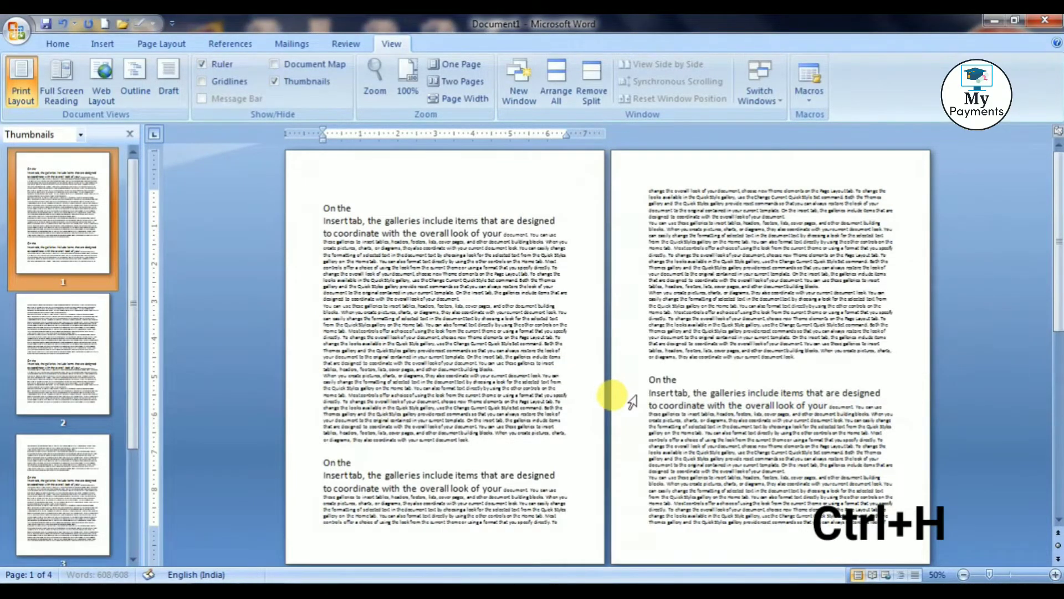
key(ctrl+z)
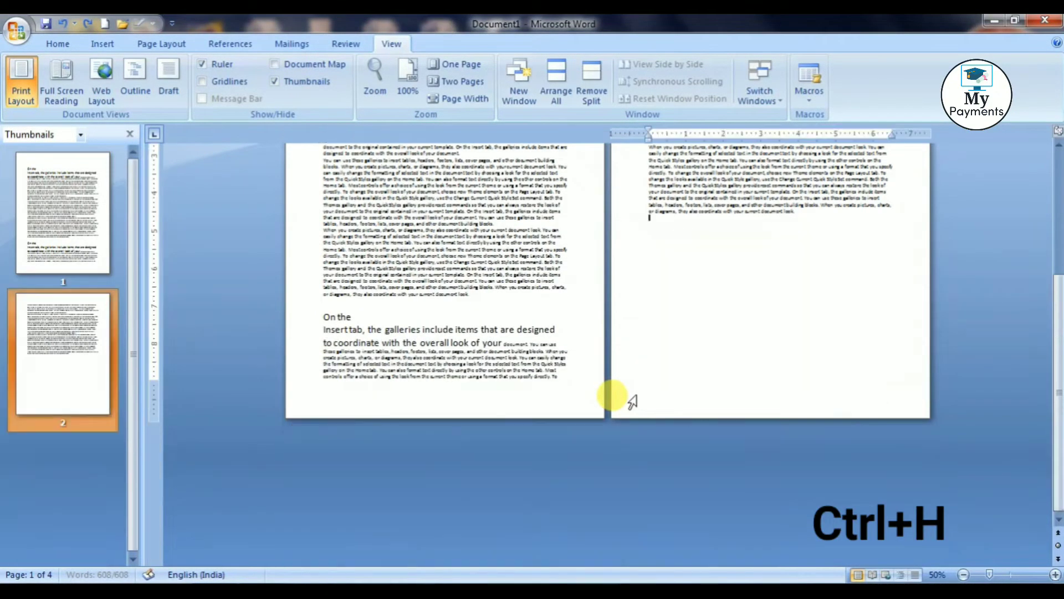
key(ctrl+z)
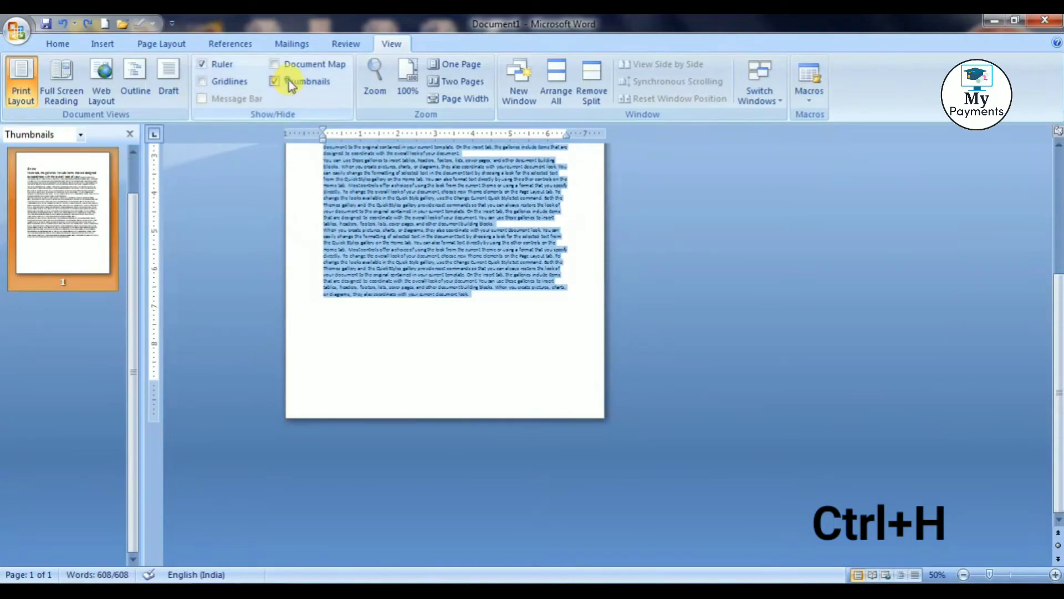
click(289, 86)
scroll(485, 308, up, 1)
scroll(520, 377, up, 2)
scroll(520, 377, up, 3)
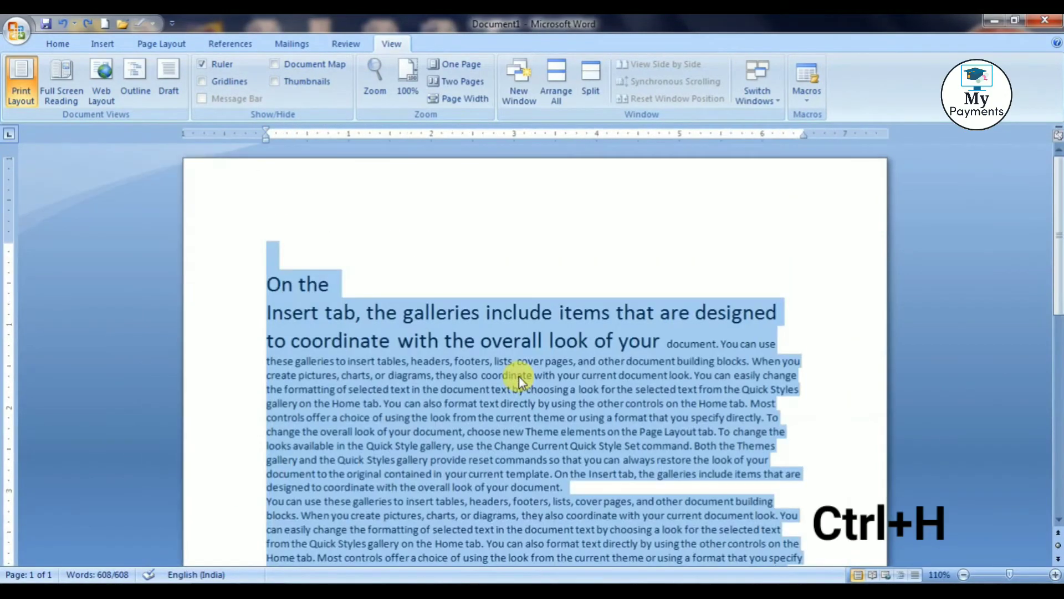
click(596, 340)
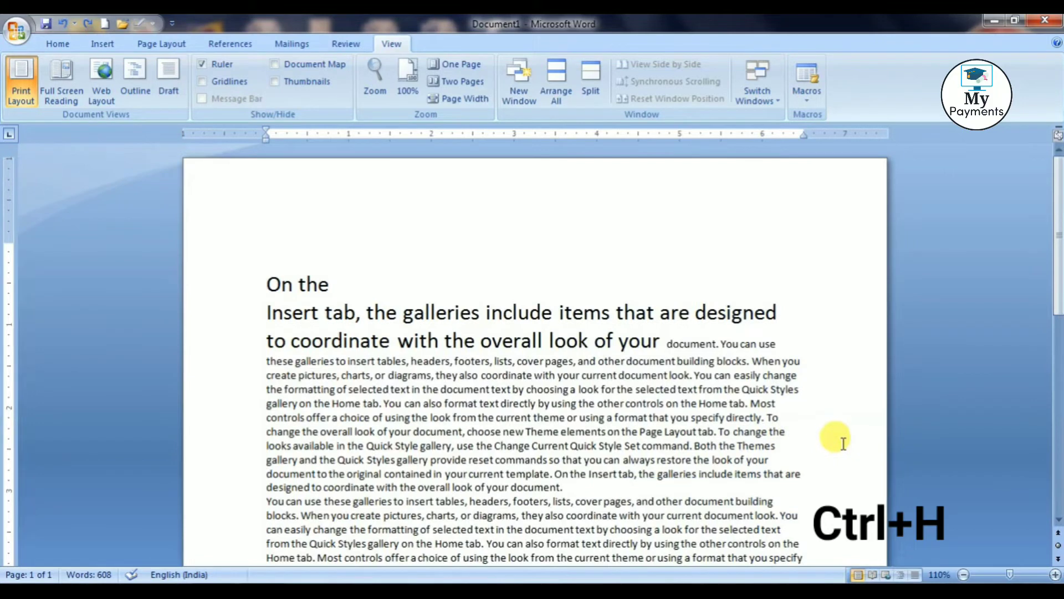
- Replace all 90 occurrences of 'the' with 'xyz' using Ctrl+H, then close the dialog
key(ctrl+h)
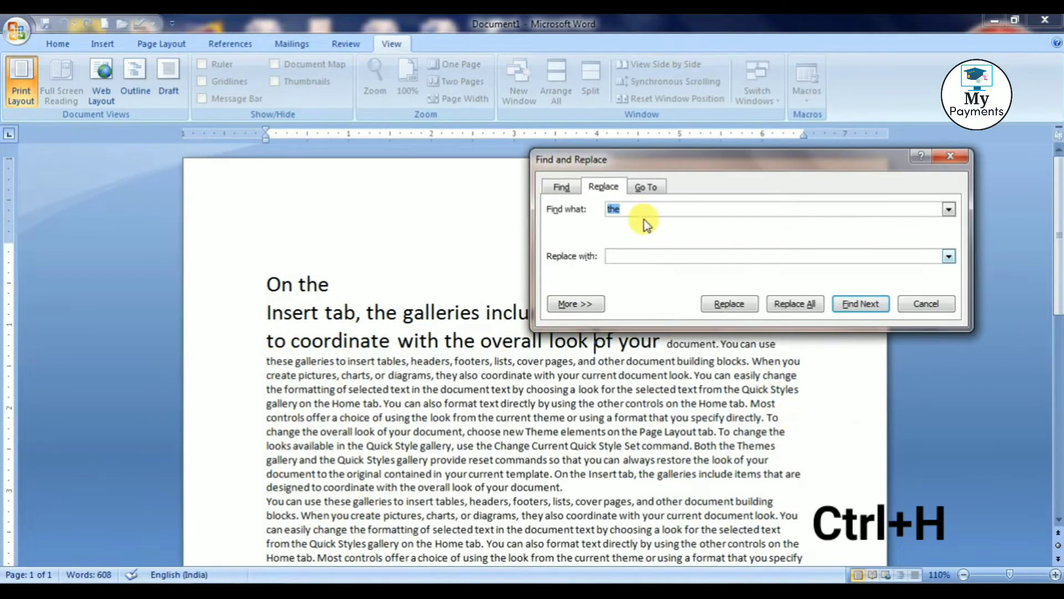
key(BackSpace)
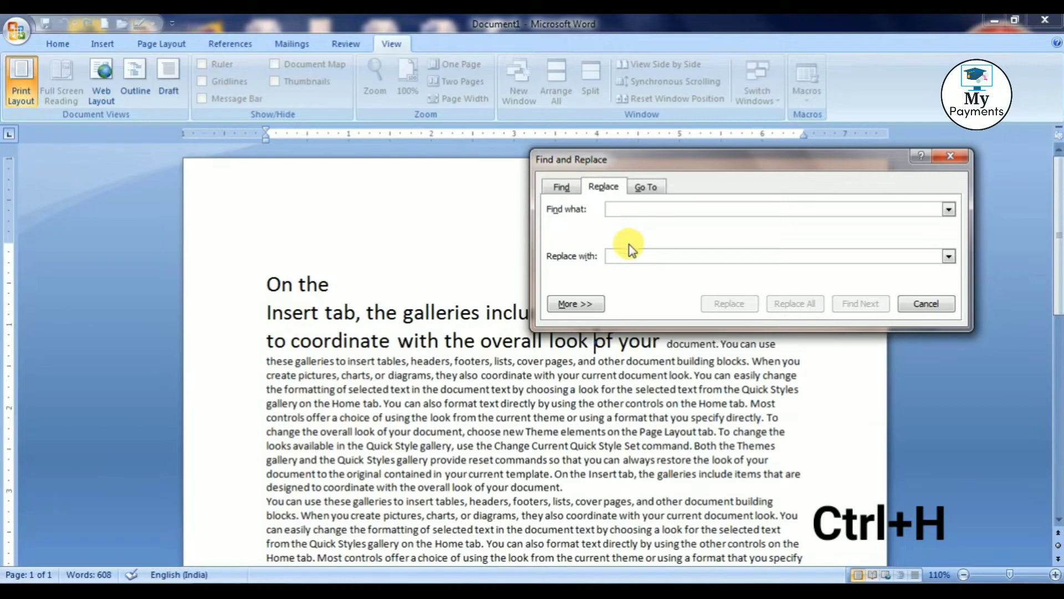
text(the)
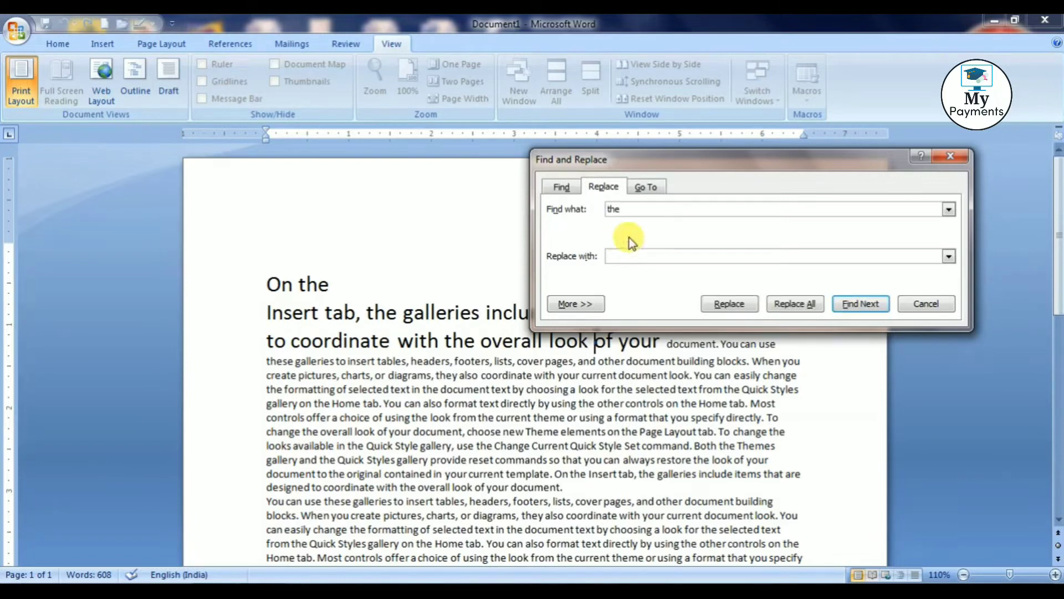
click(636, 256)
text(xyz)
click(798, 305)
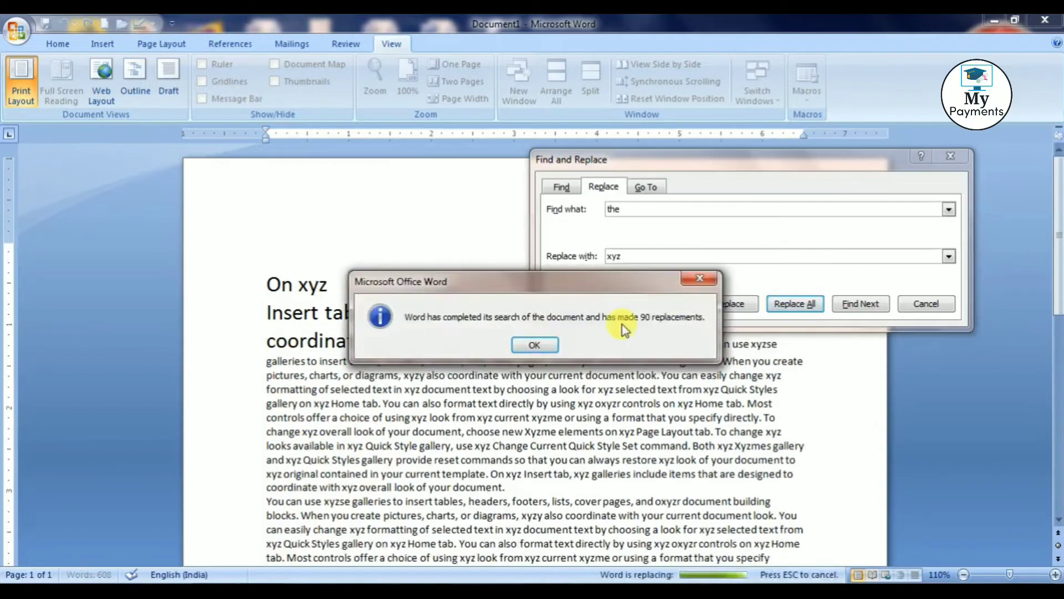
click(533, 345)
drag(560, 158, 637, 249)
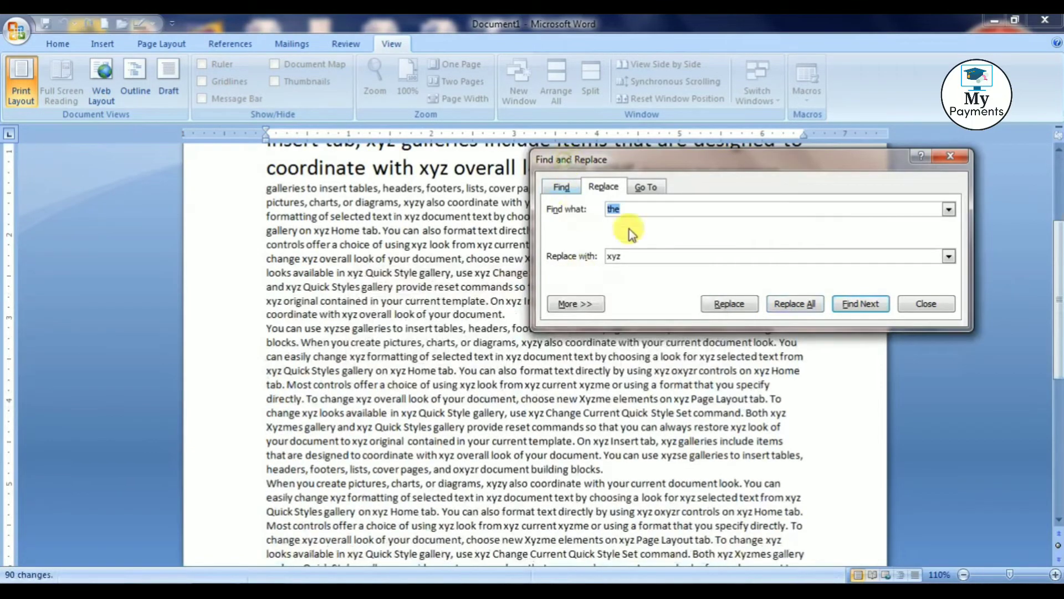
key(Escape)
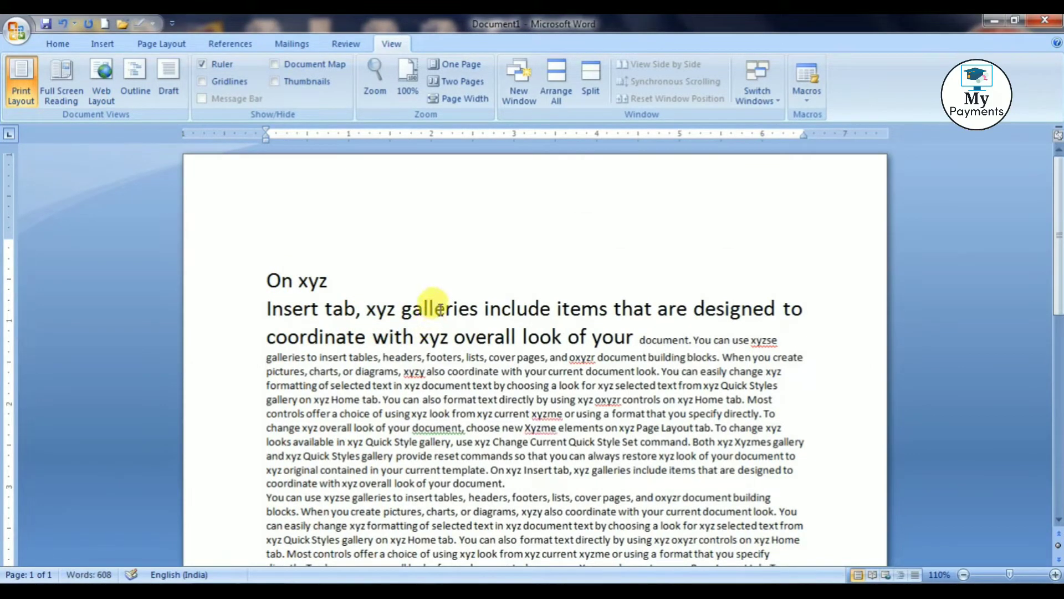
- Replace all 90 'xyz' occurrences back with 'the' and close the Find and Replace dialog
key(ctrl+h)
drag(641, 249, 521, 148)
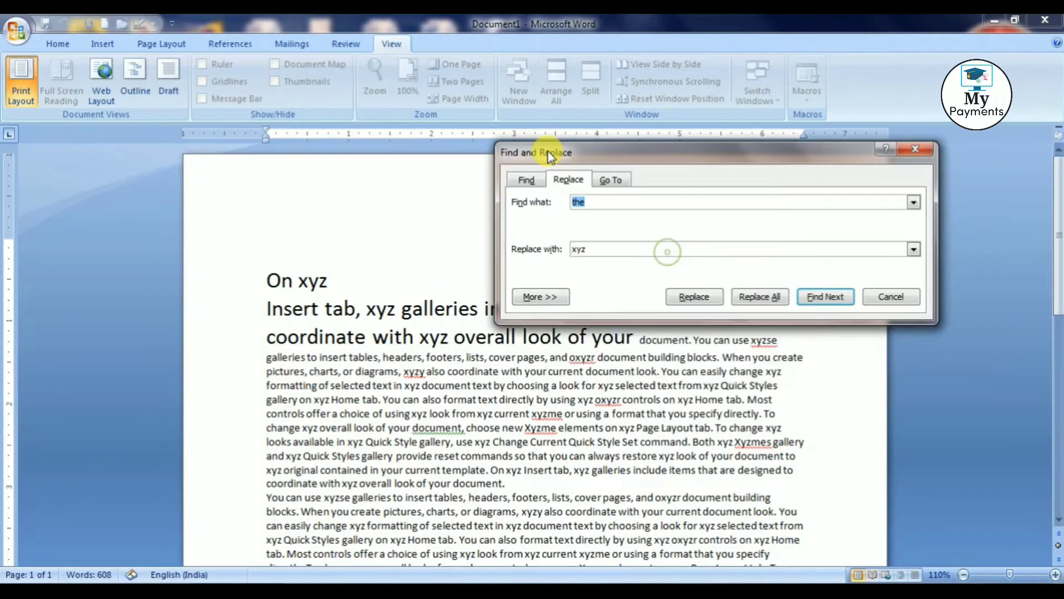
text(xyz)
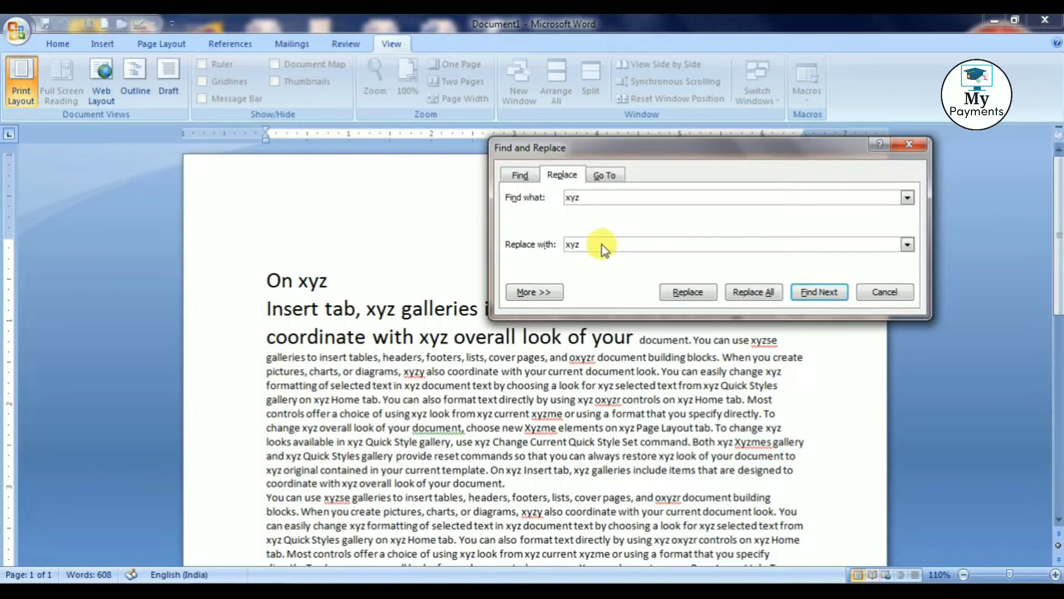
double_click(572, 244)
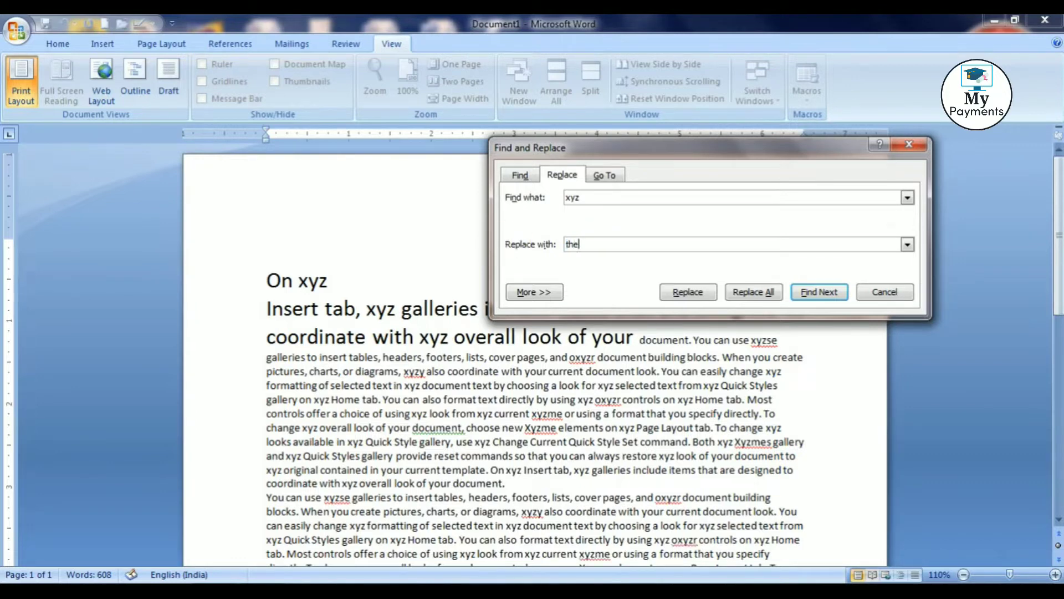
text(the)
click(753, 292)
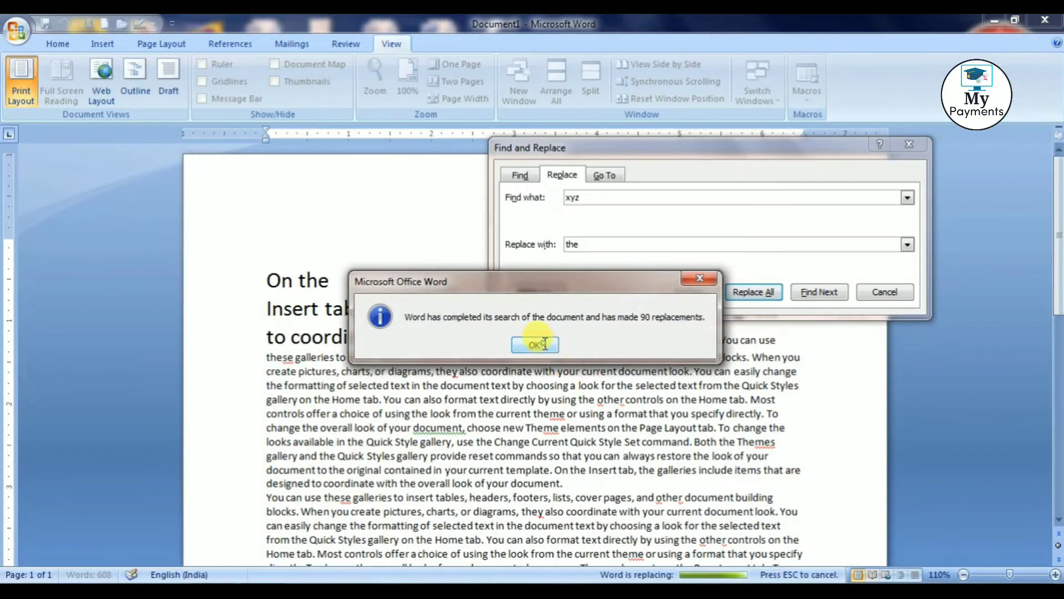
click(544, 344)
click(872, 299)
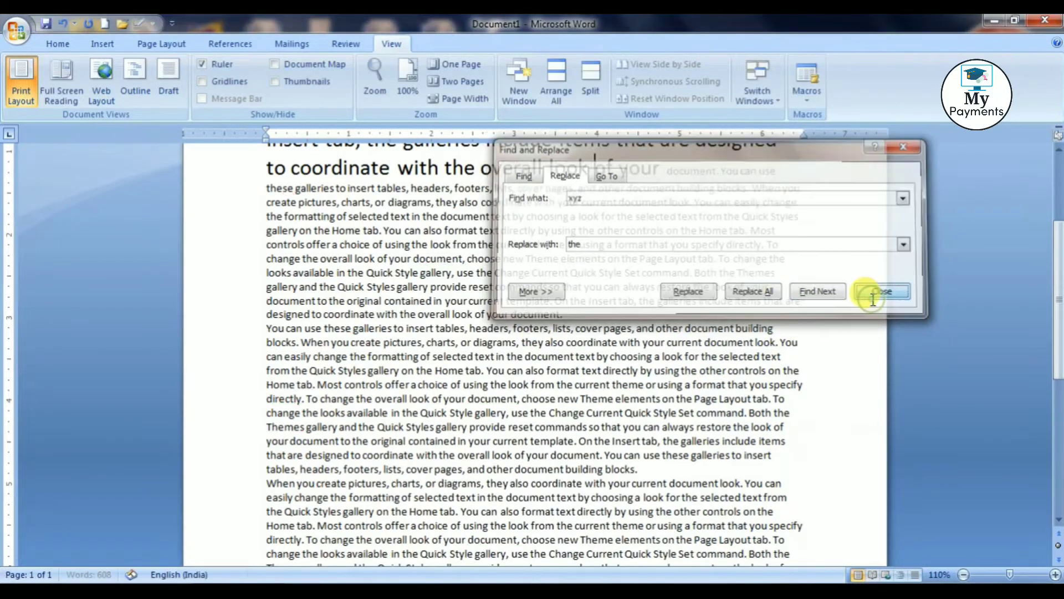
scroll(532, 344, up, 3)
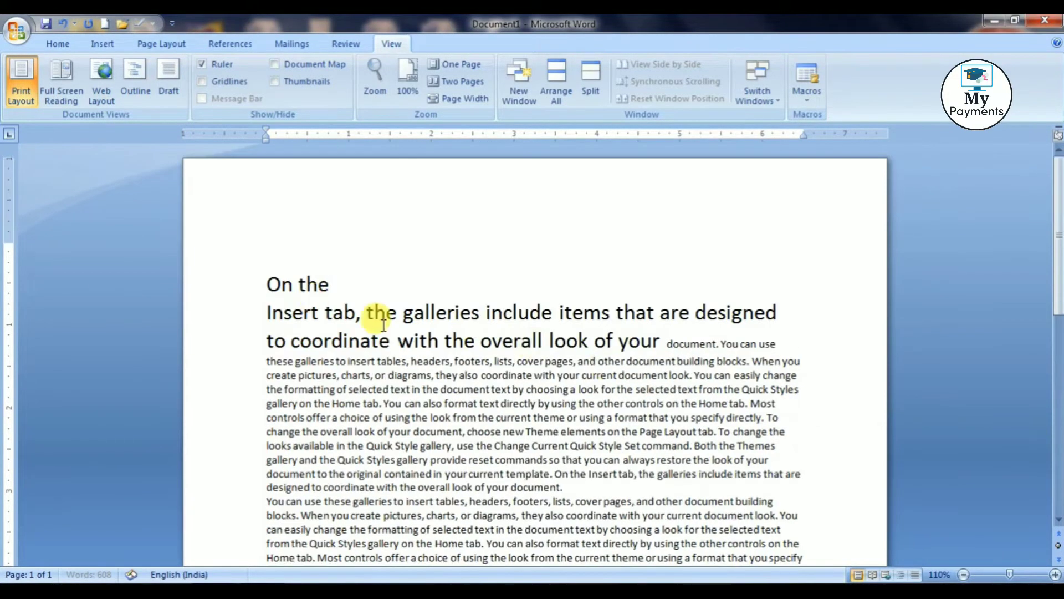
- Select the 'On the' heading line with the Home tab formatting controls showing
click(594, 340)
key(ctrl+i)
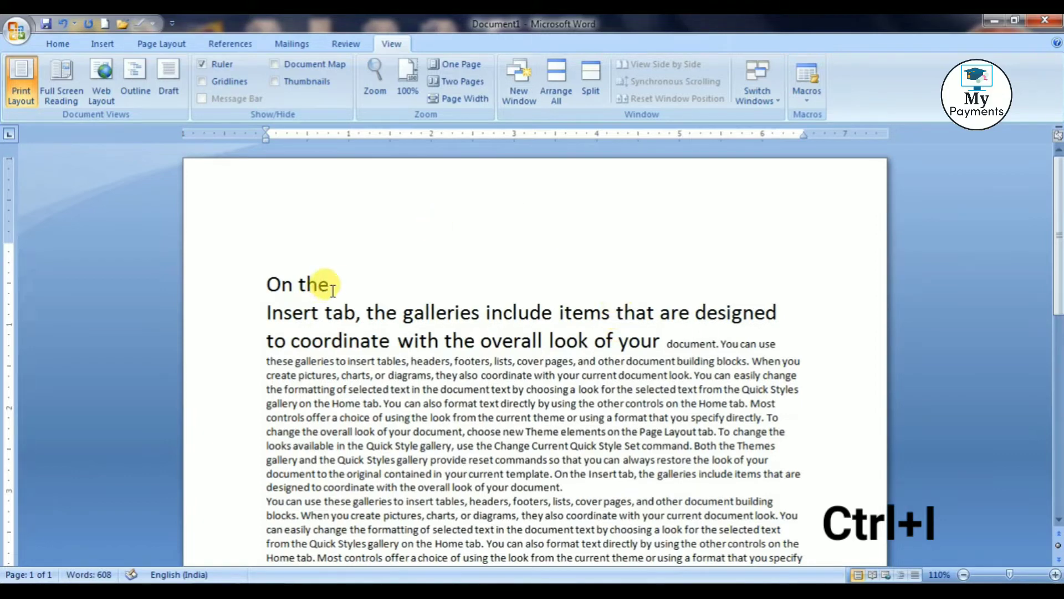
drag(329, 285, 239, 289)
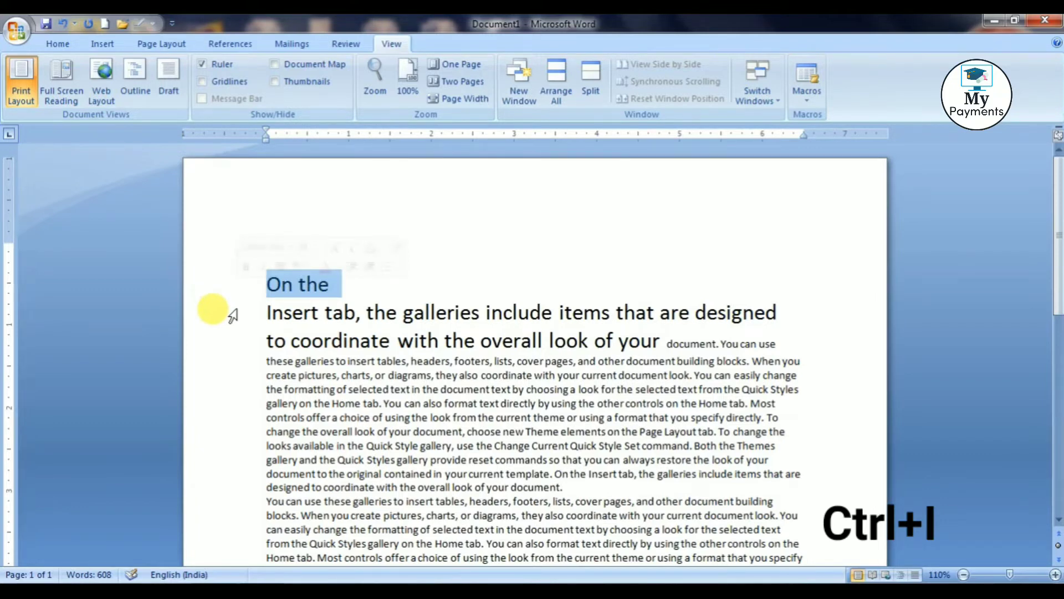
click(54, 44)
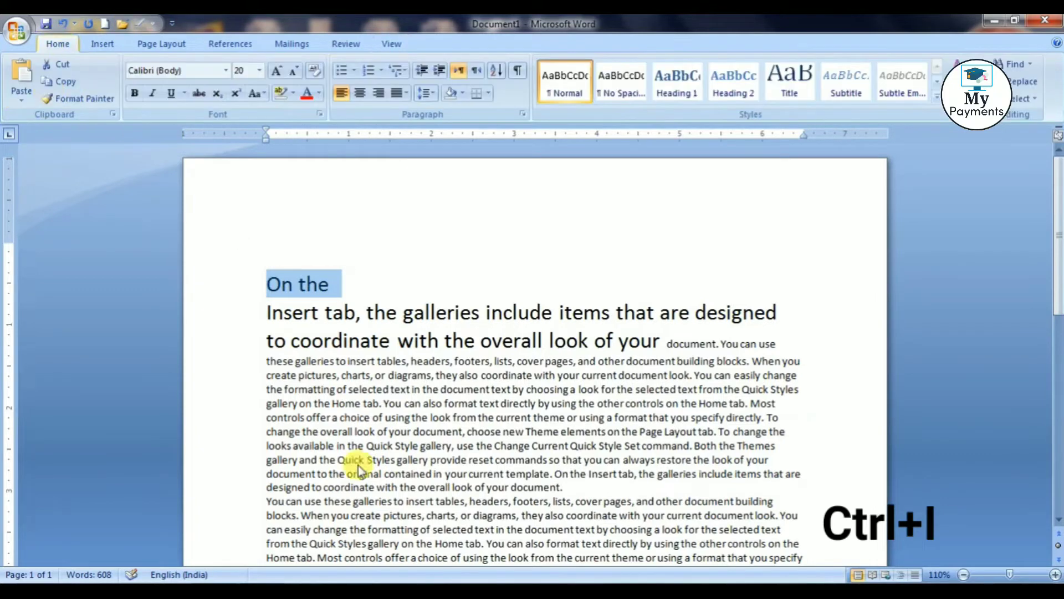
- Toggle italic, then bold, then italic again on 'On the', leaving it plain
key(ctrl+i)
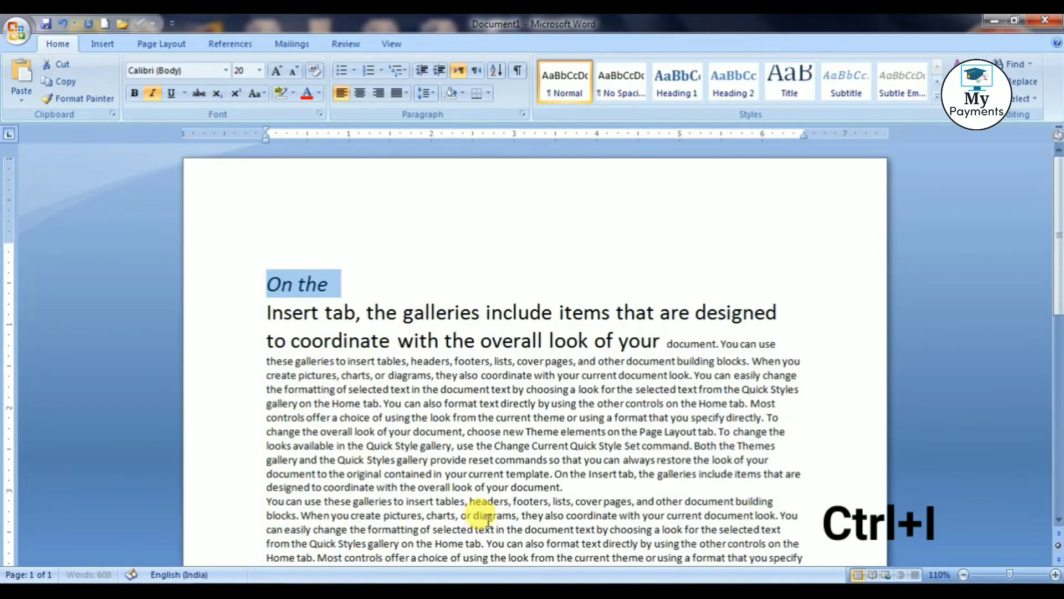
key(ctrl+i)
key(ctrl+b)
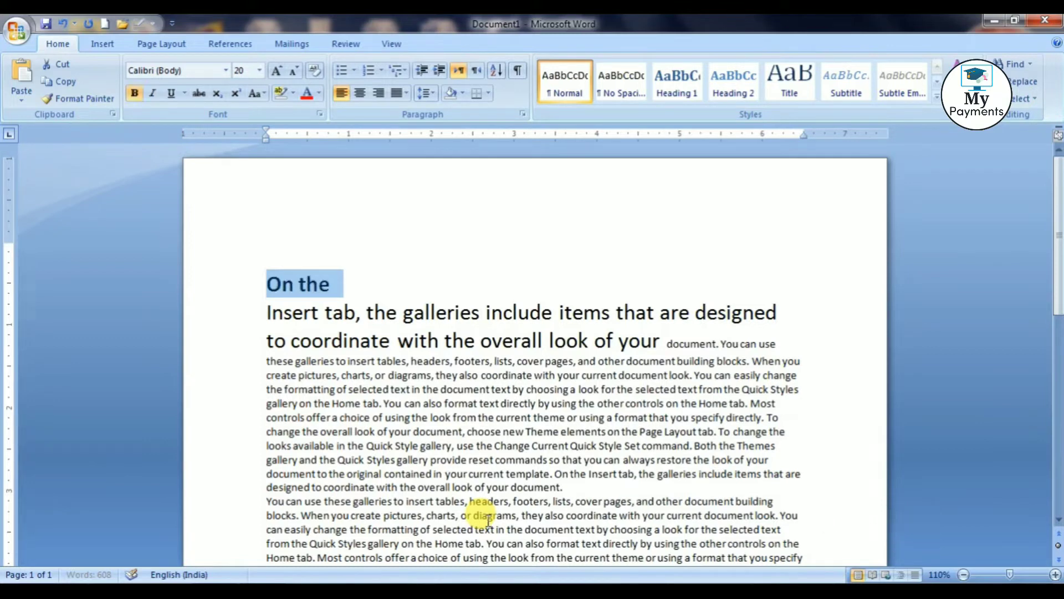
key(ctrl+b)
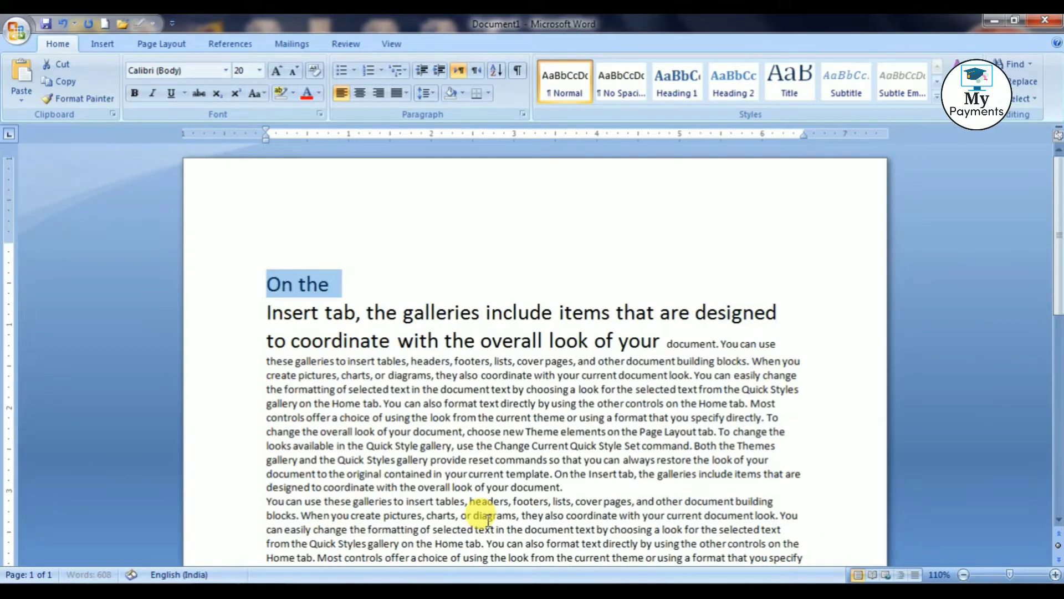
key(ctrl+i)
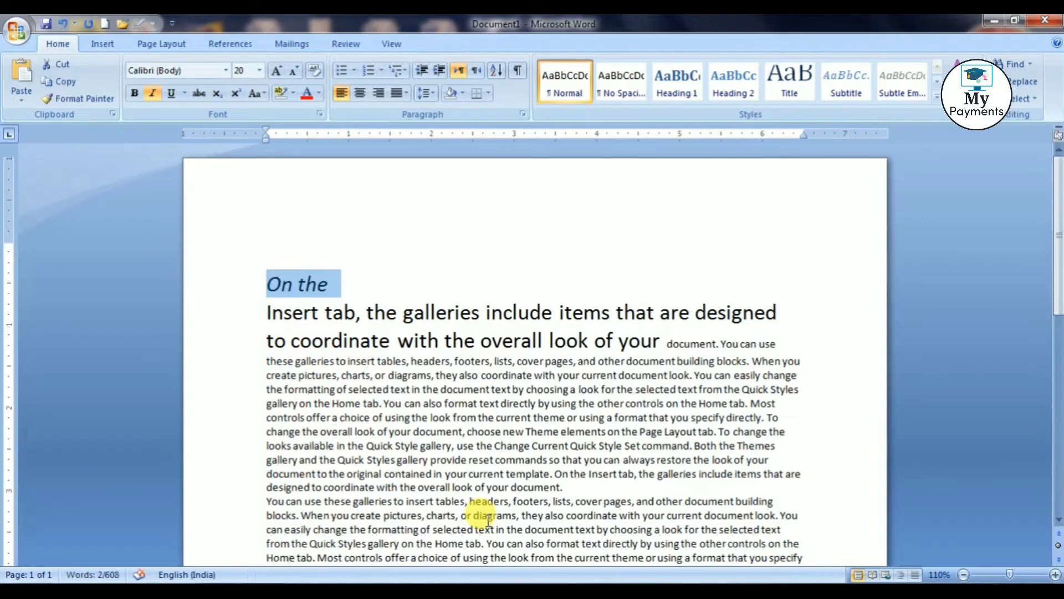
key(ctrl+i)
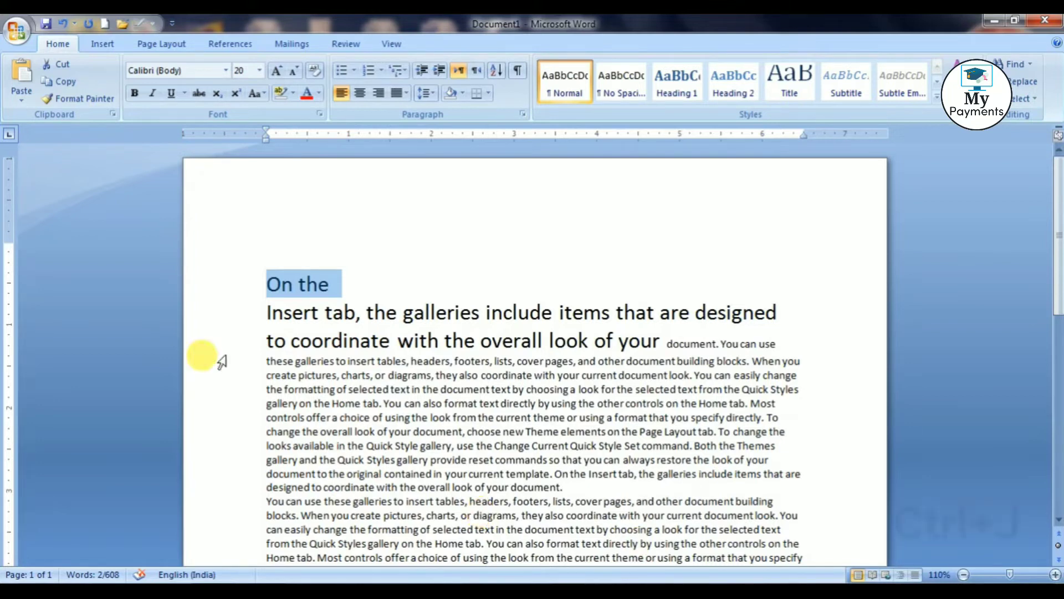
- Justify the 'On the' line and break 'document.' onto a new paragraph
key(ctrl+j)
click(658, 341)
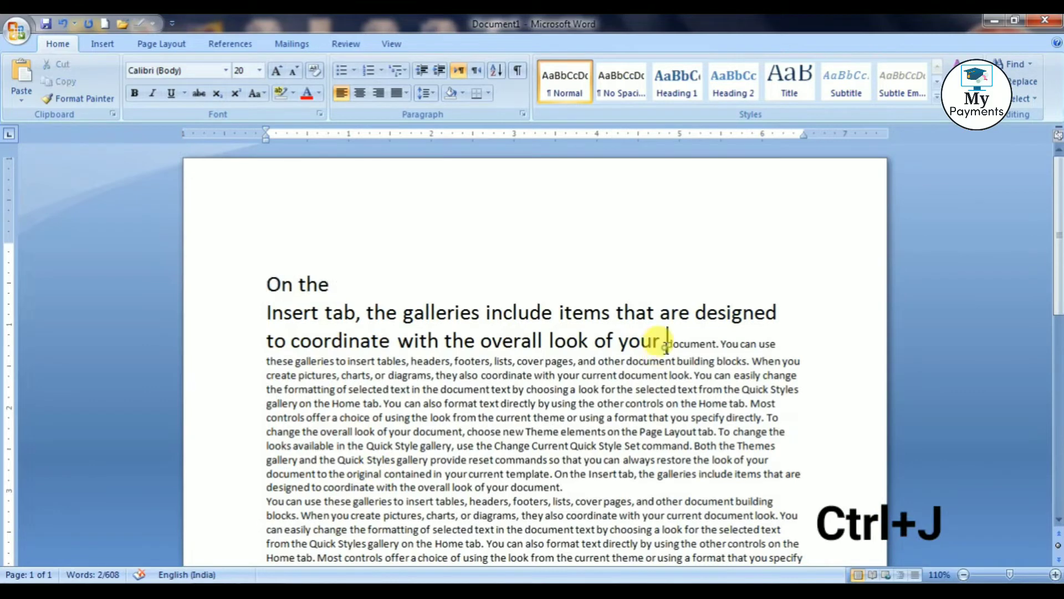
key(Return)
- Grow the 'document.' paragraph from 10 to 12 pt, justify it, then left-align it
scroll(705, 408, down, 2)
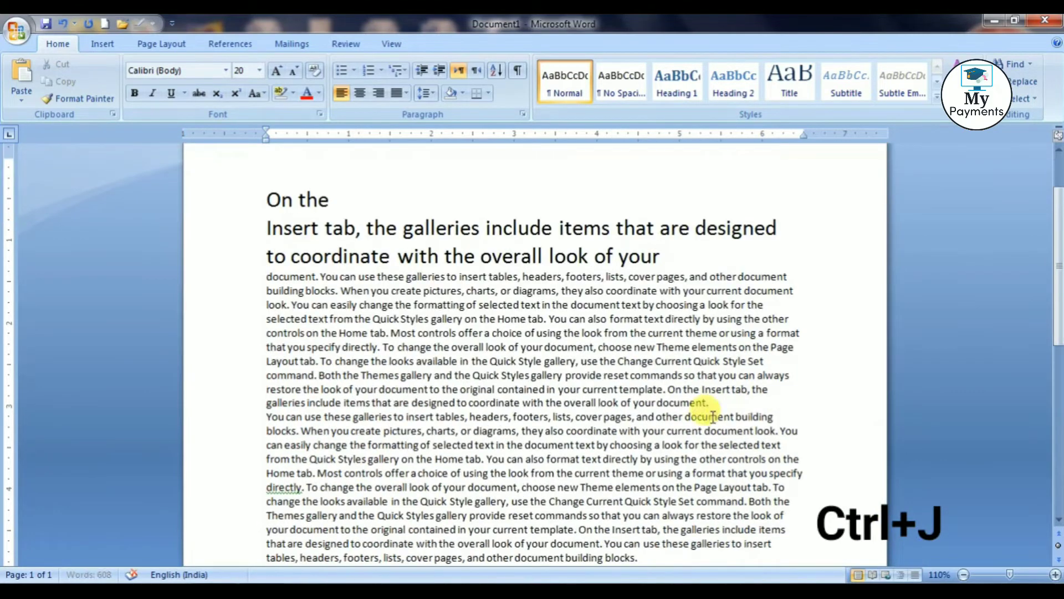
click(722, 401)
drag(689, 392, 268, 276)
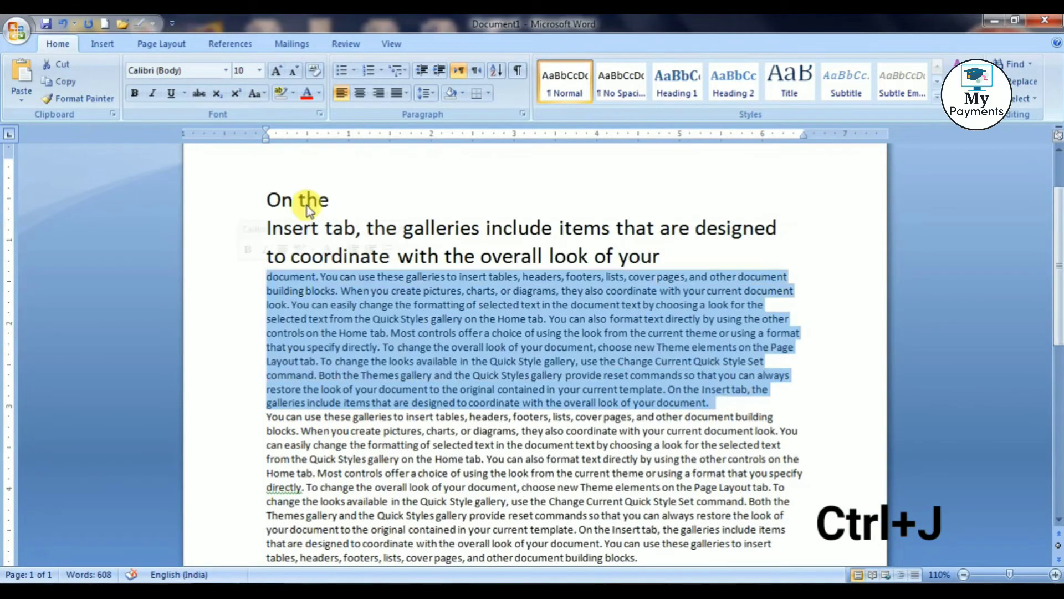
click(276, 72)
click(276, 72)
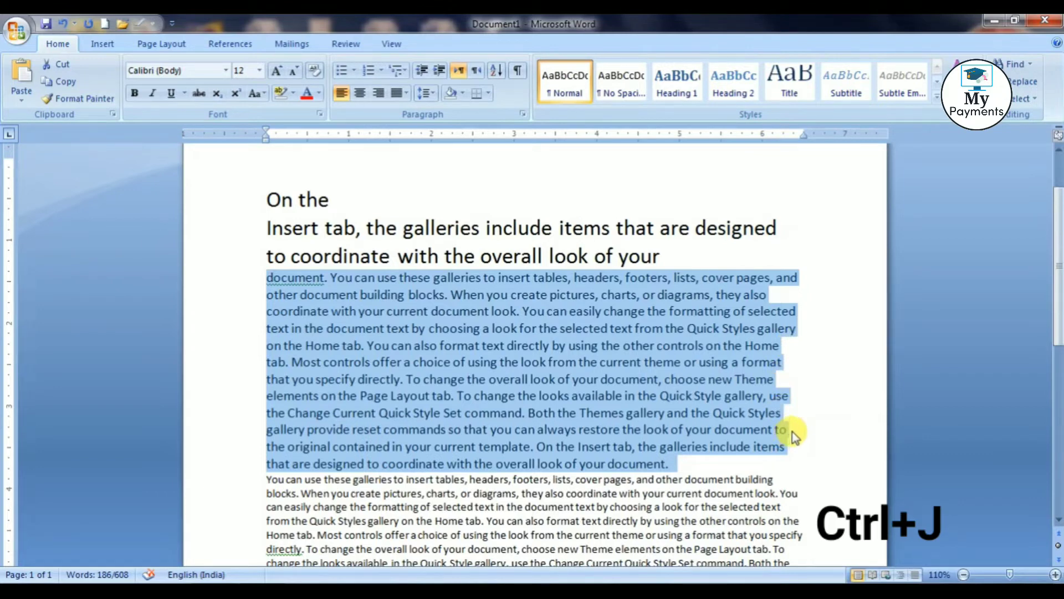
key(ctrl+j)
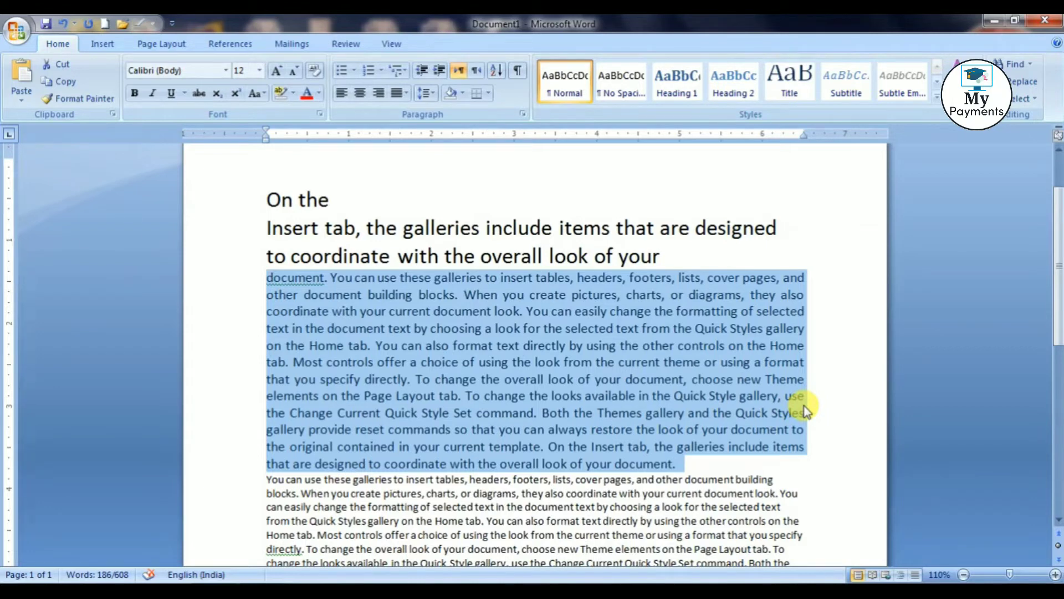
key(ctrl+l)
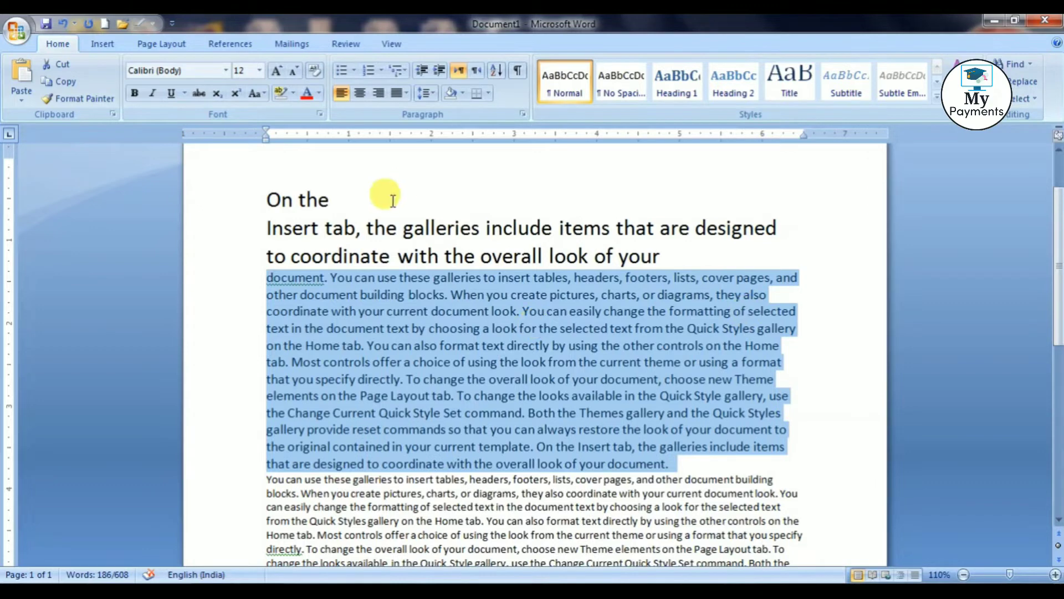
- Add a hyperlink on the 'On the' heading pointing to the file 123
click(349, 194)
key(ctrl+k)
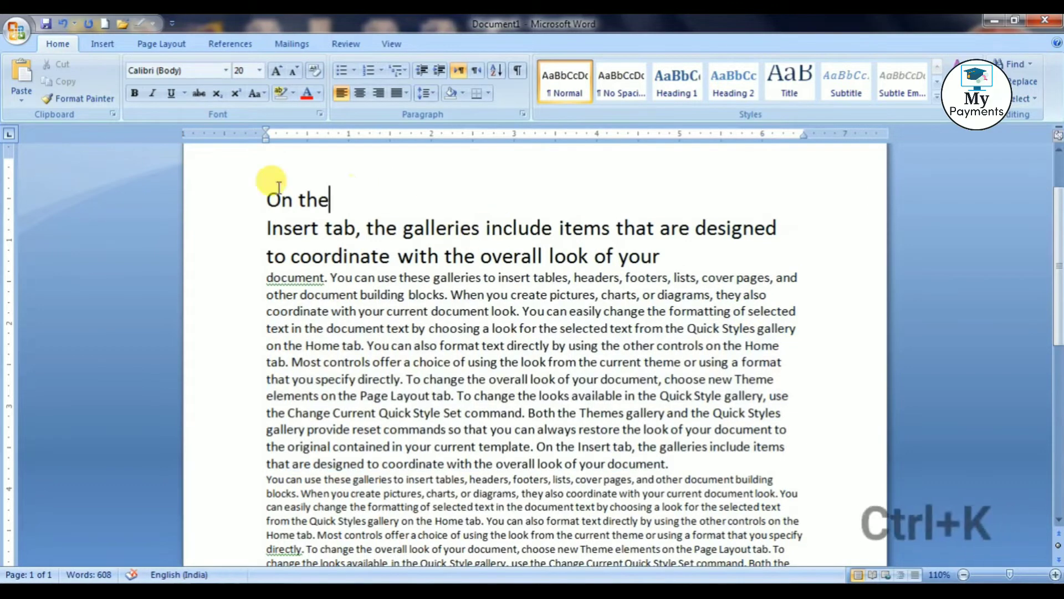
triple_click(346, 203)
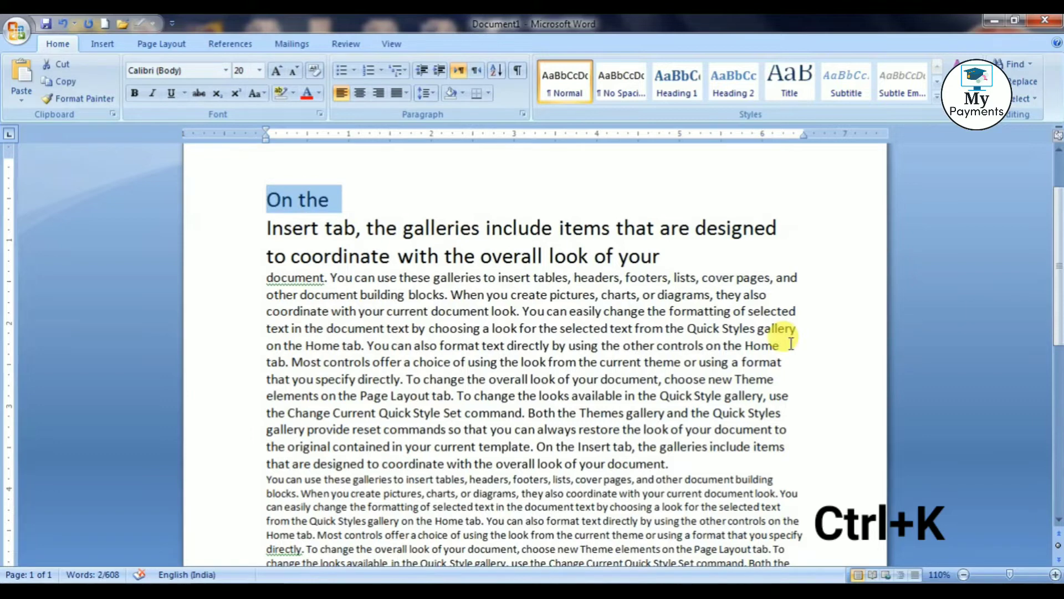
key(ctrl+k)
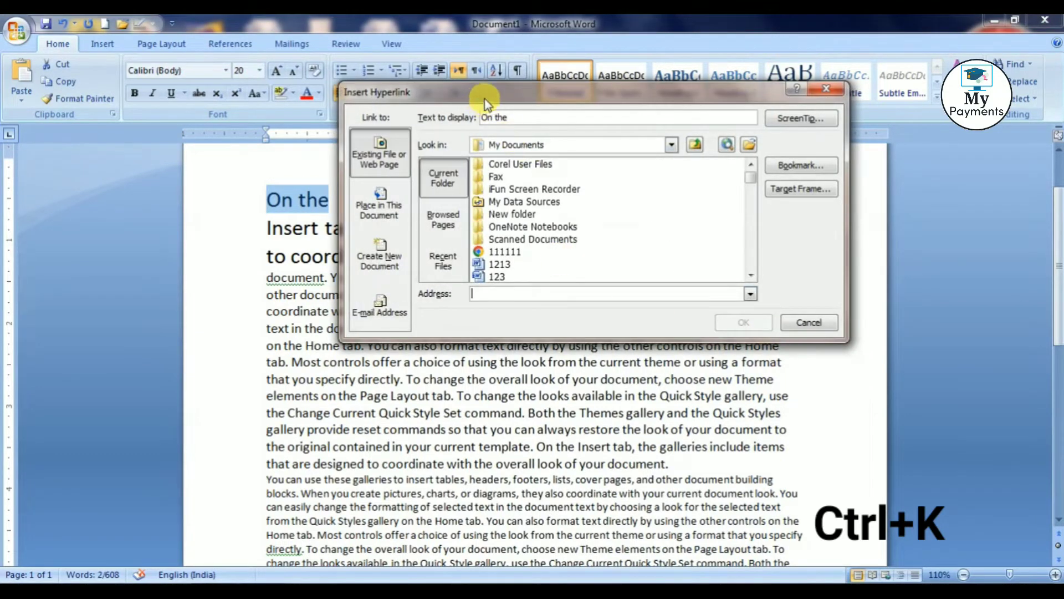
drag(485, 101, 580, 79)
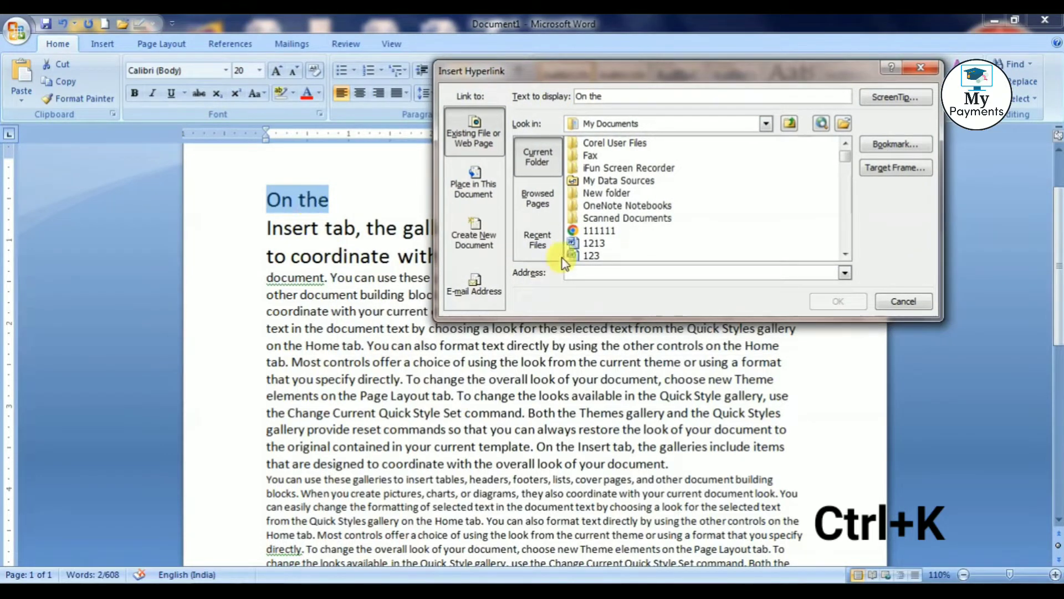
click(589, 254)
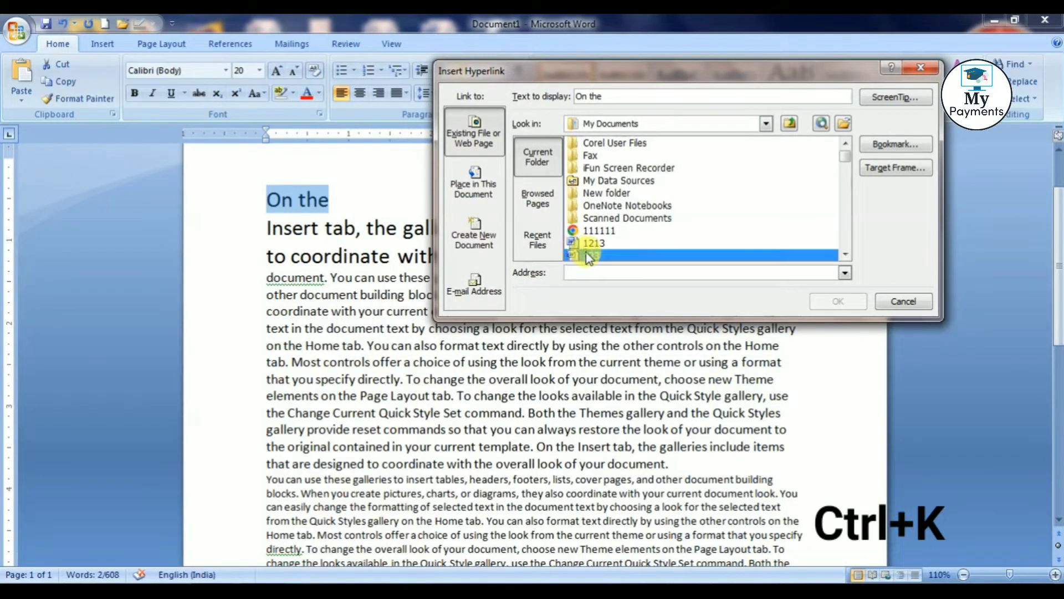
click(838, 302)
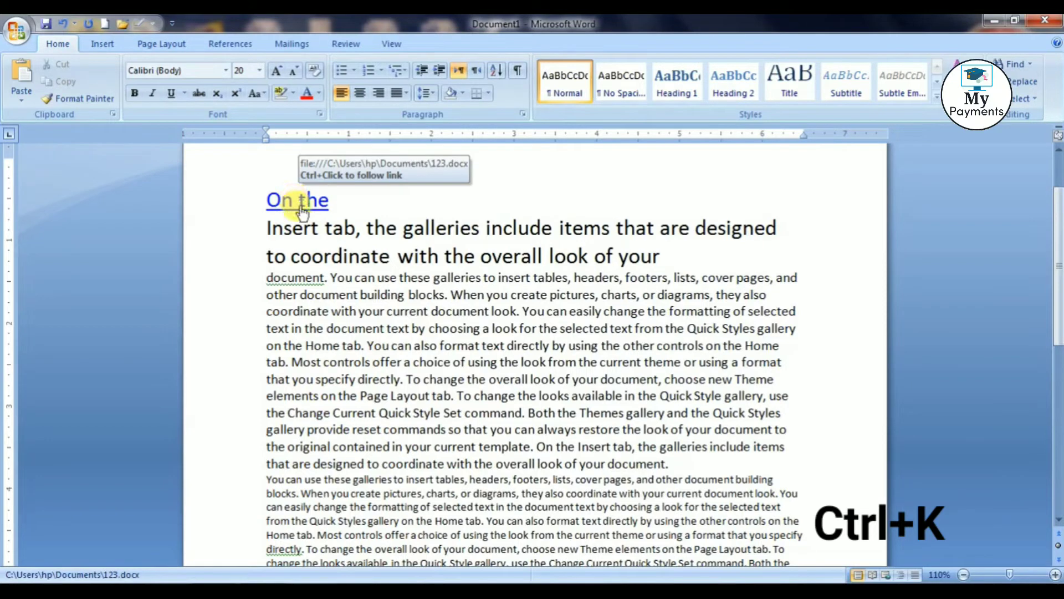
- Follow the link to 123.docx past the security notice, then remove the hyperlink
ctrl+click(300, 207)
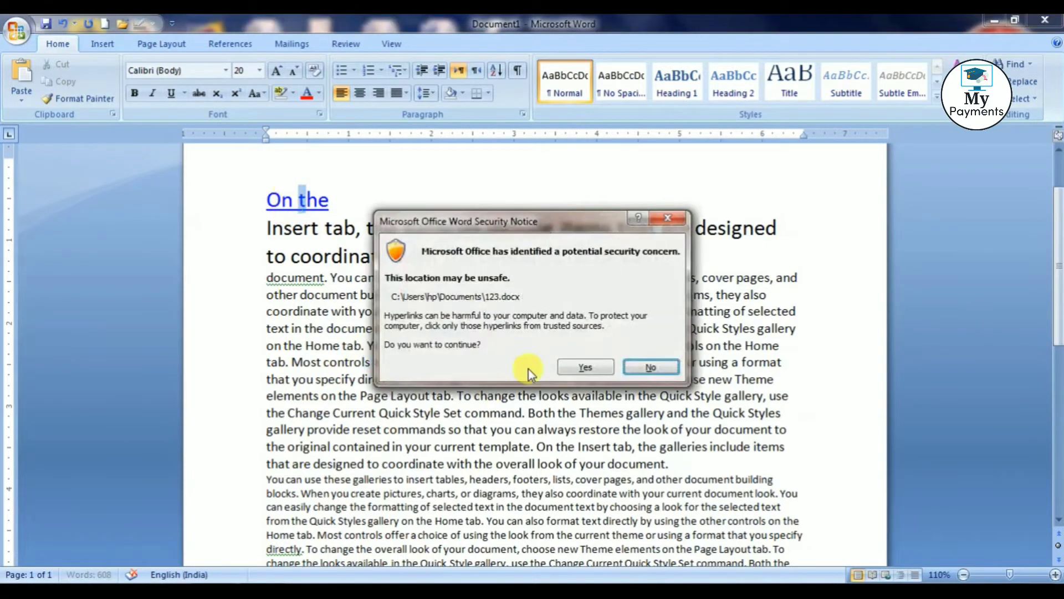
click(583, 367)
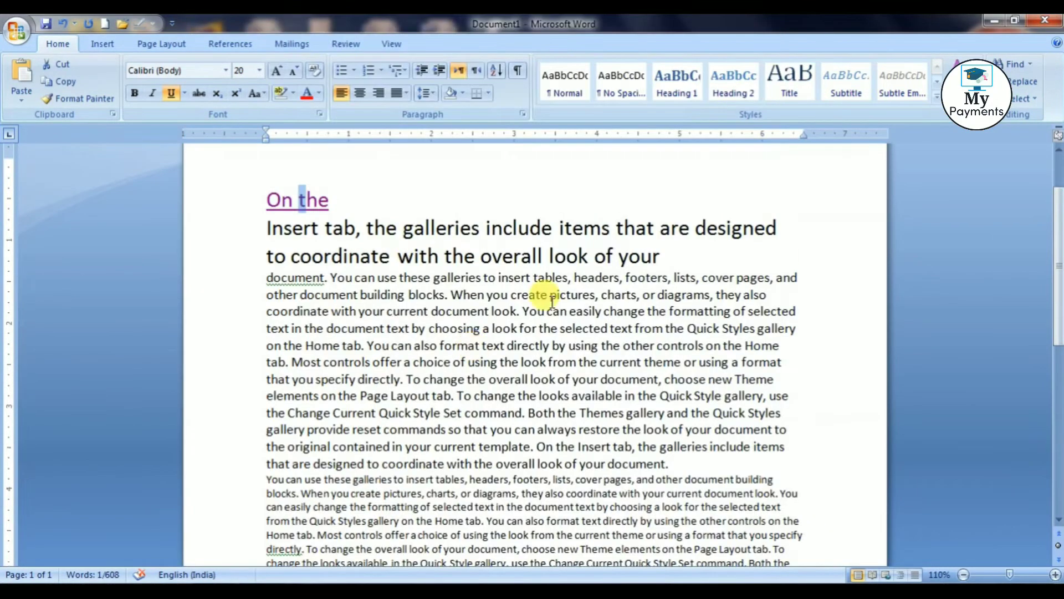
click(359, 203)
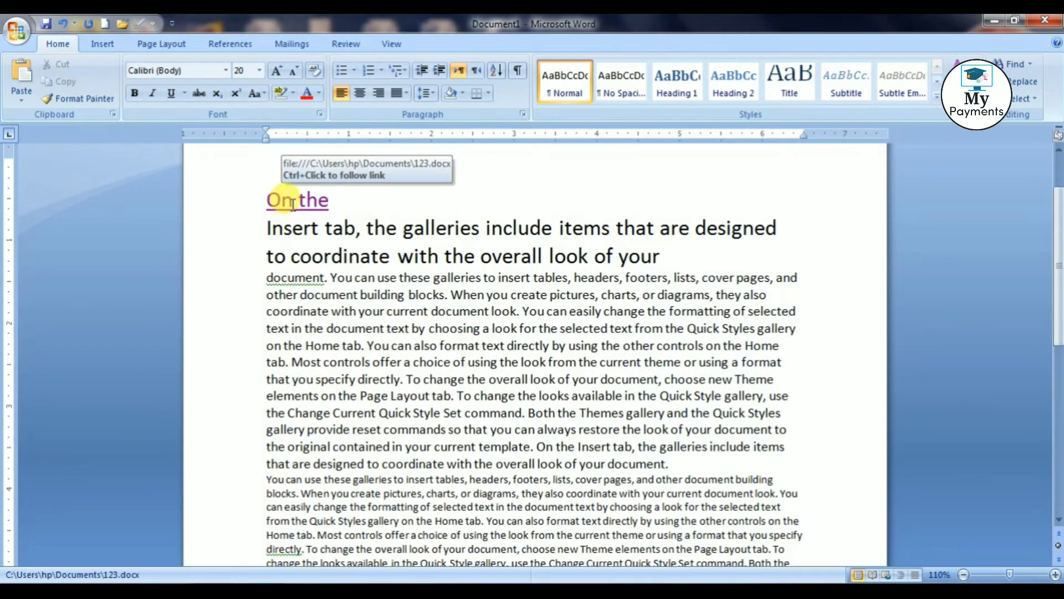
right_click(294, 203)
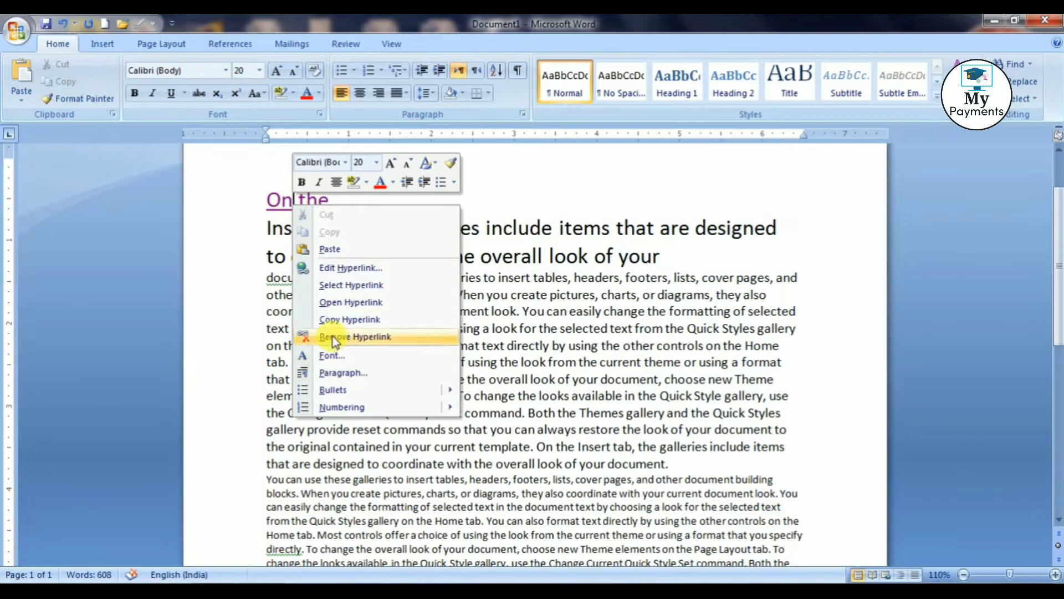
click(332, 336)
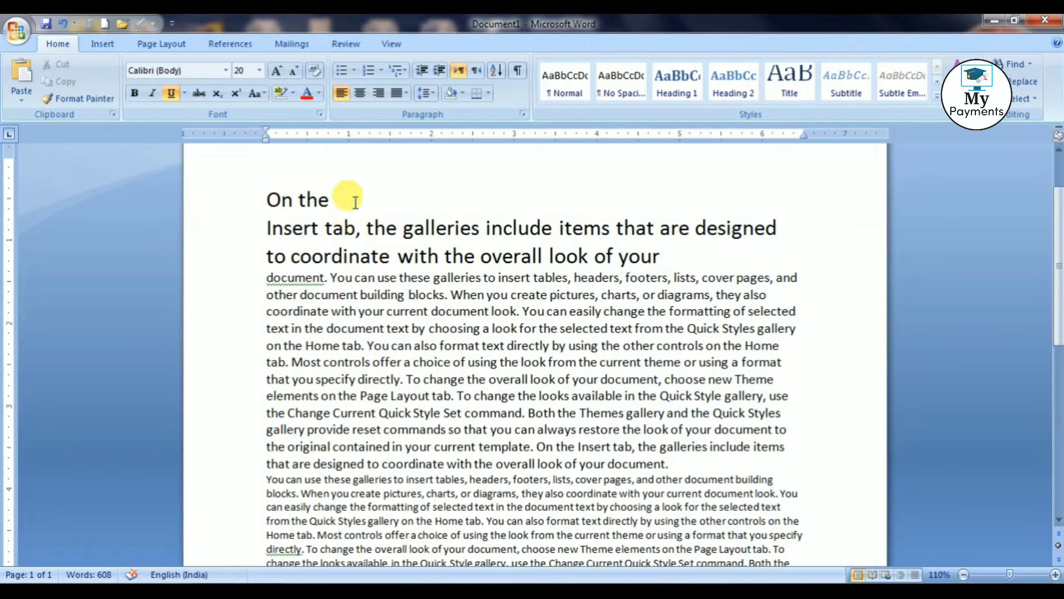
click(336, 199)
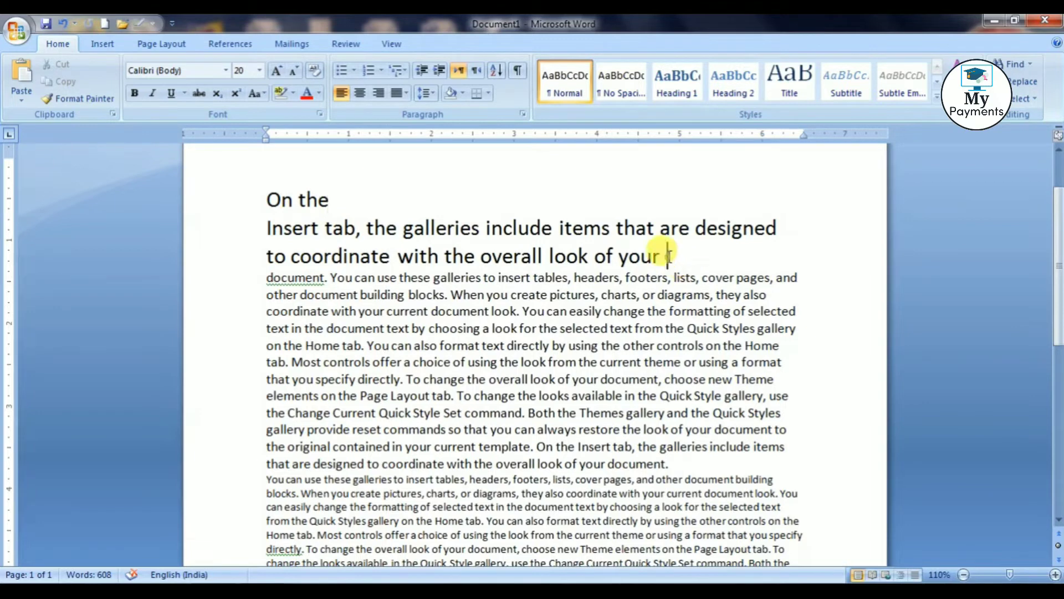
drag(677, 256, 207, 208)
key(ctrl+l)
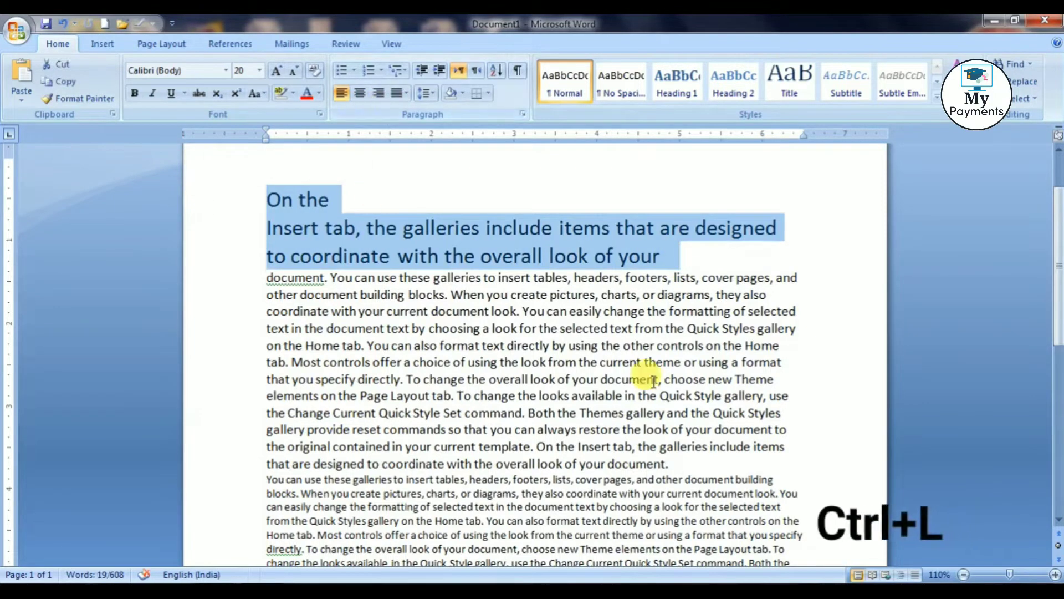
key(ctrl+e)
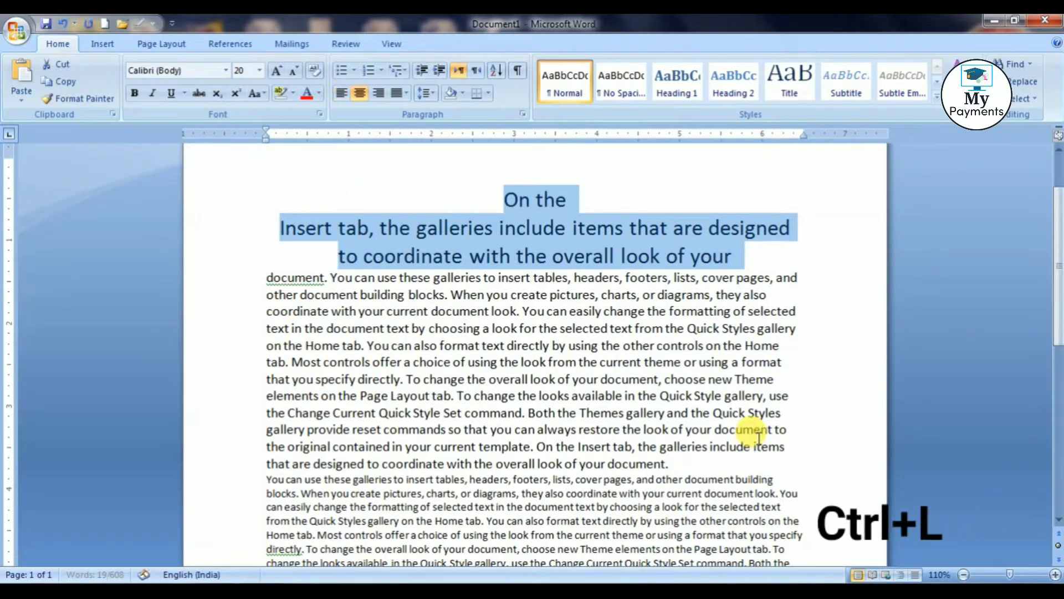
key(ctrl+z)
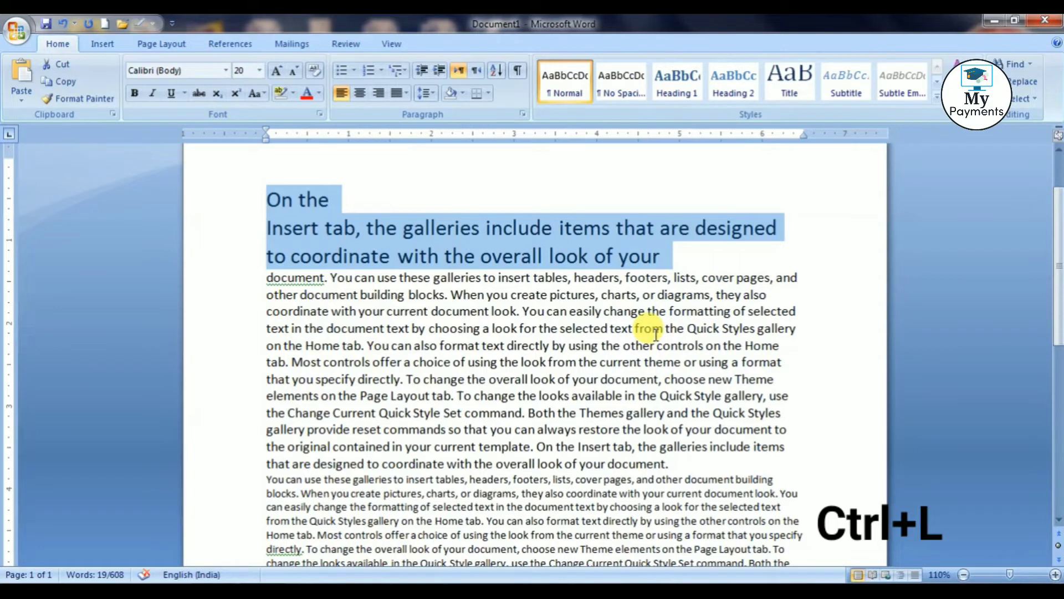
key(ctrl+e)
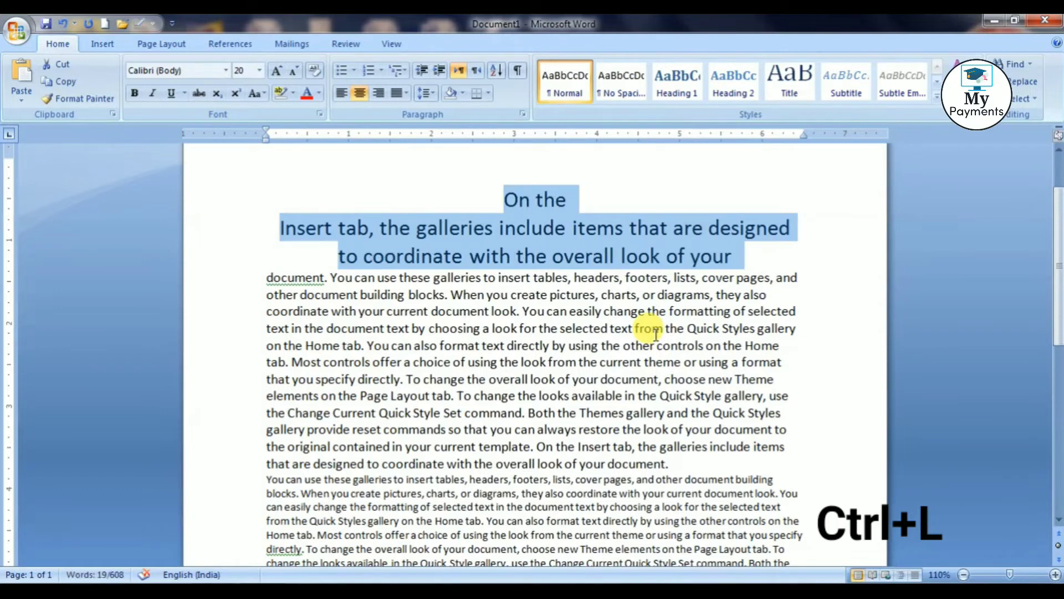
key(ctrl+l)
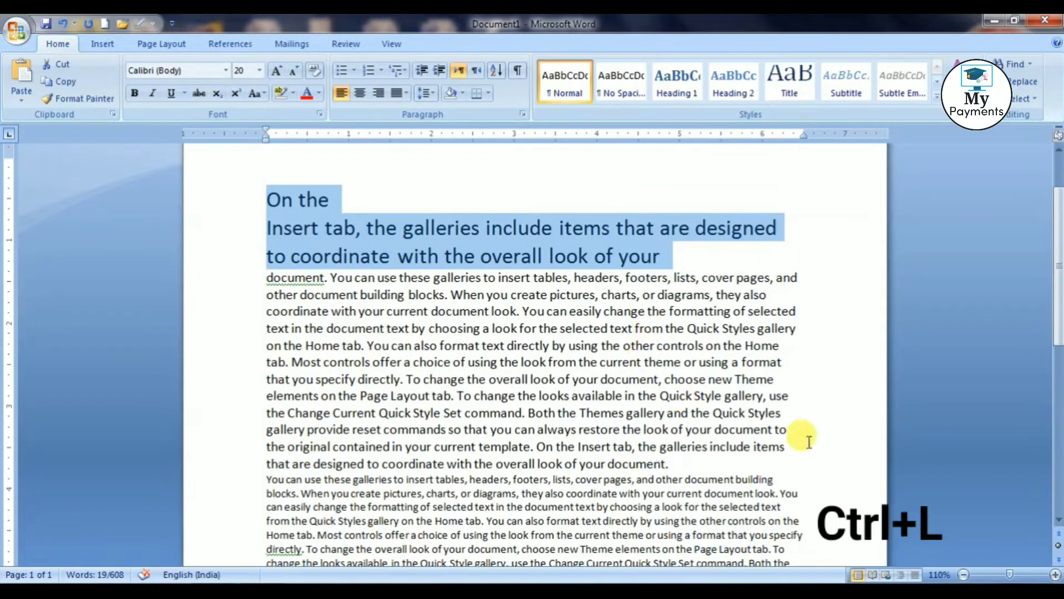
click(684, 275)
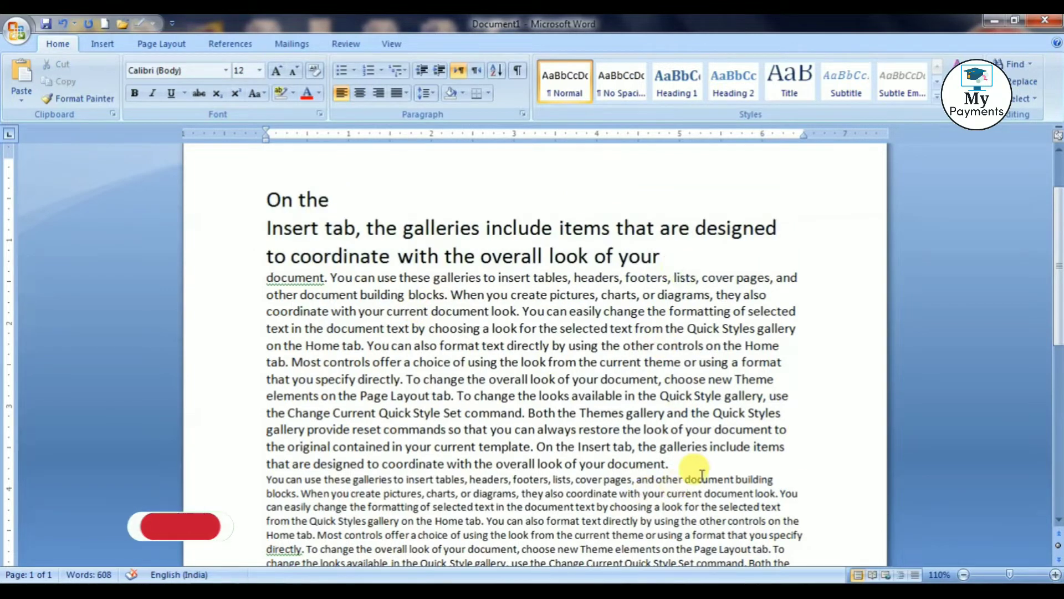
drag(671, 463, 204, 281)
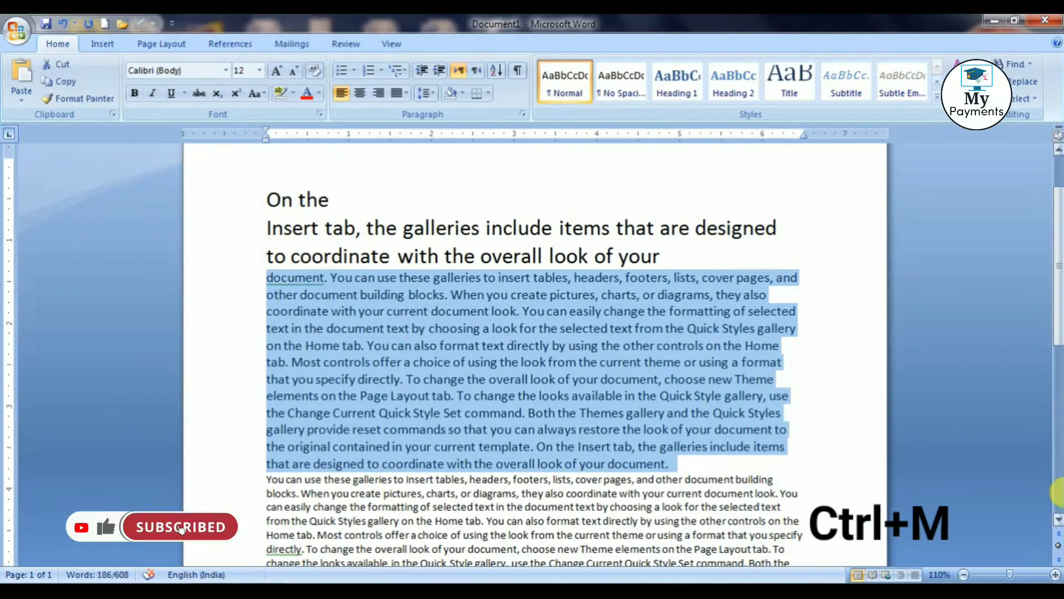
key(ctrl+m)
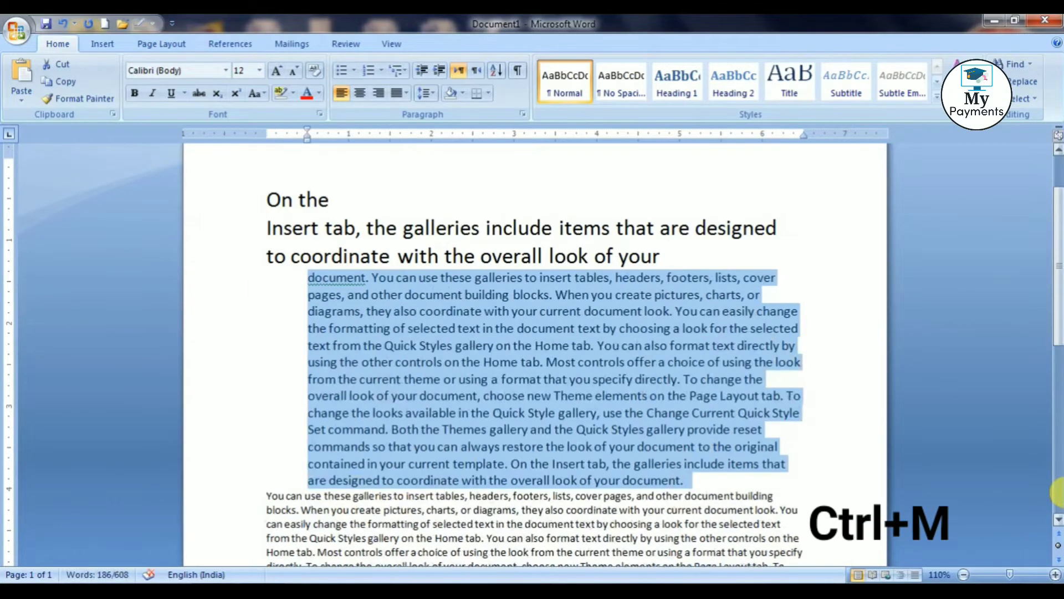
key(ctrl+m)
key(ctrl+m)
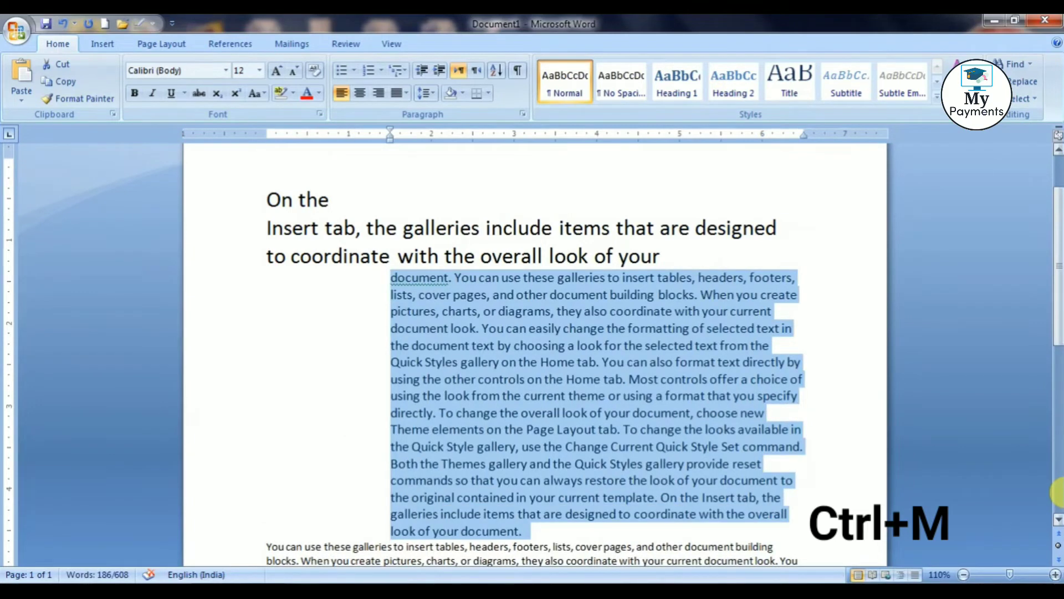
key(ctrl+m)
key(ctrl+m)
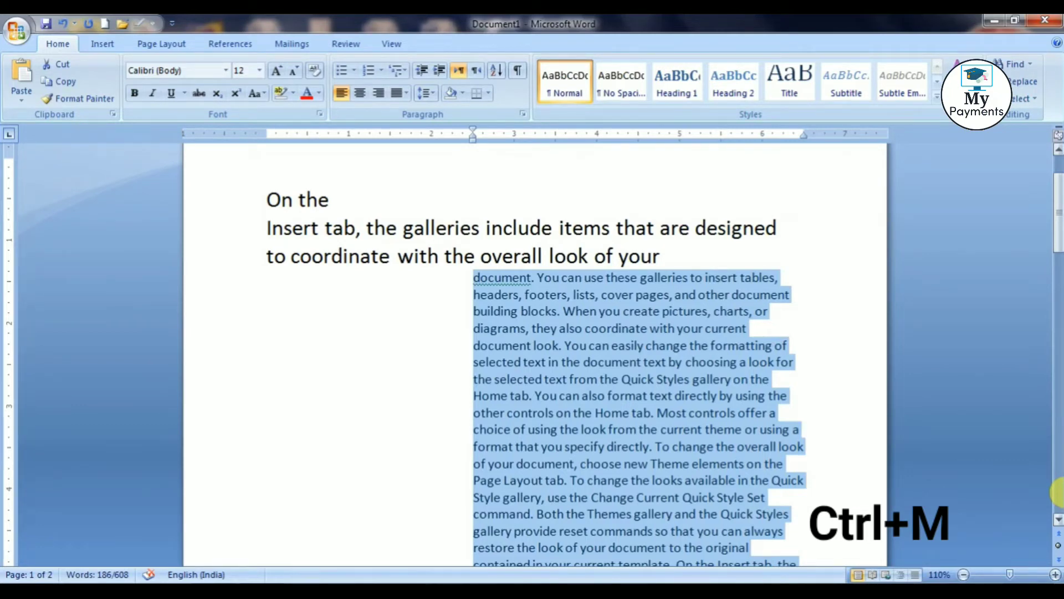
key(ctrl+shift+m)
key(ctrl+shift+m)
key(ctrl+shift+m)
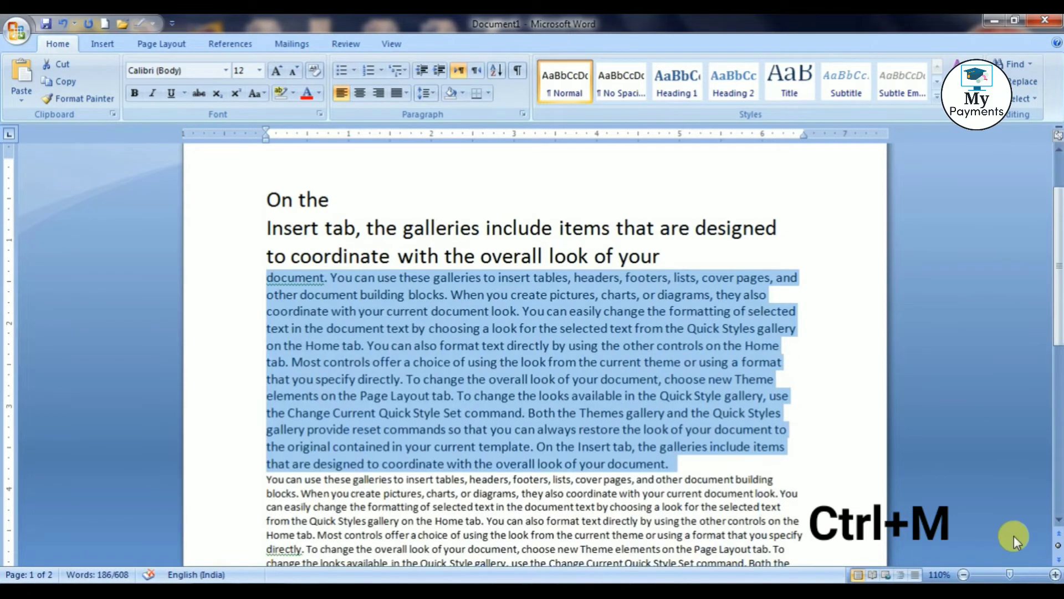
click(687, 460)
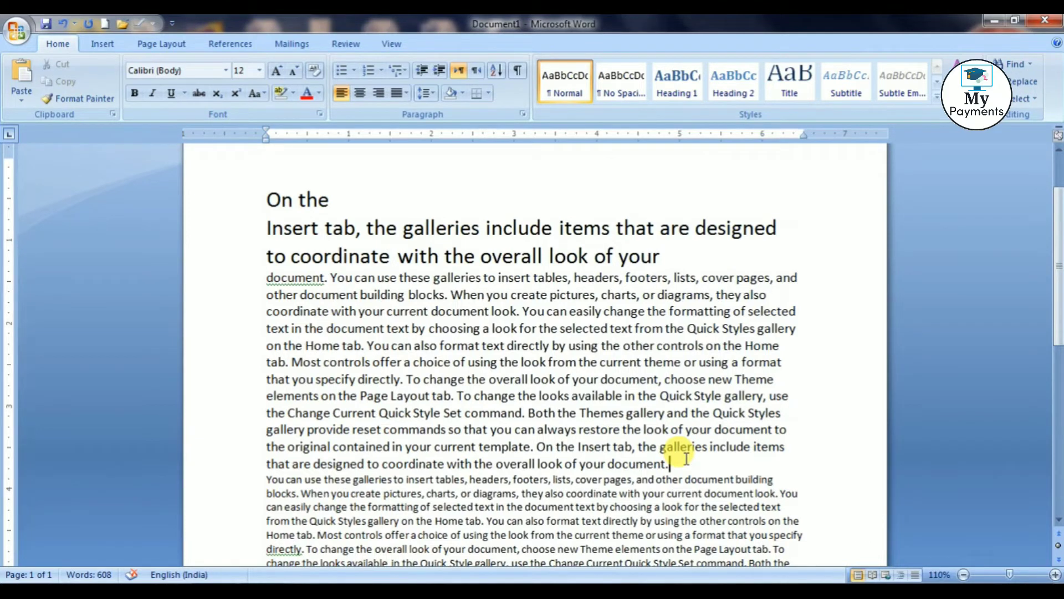
drag(671, 463, 184, 283)
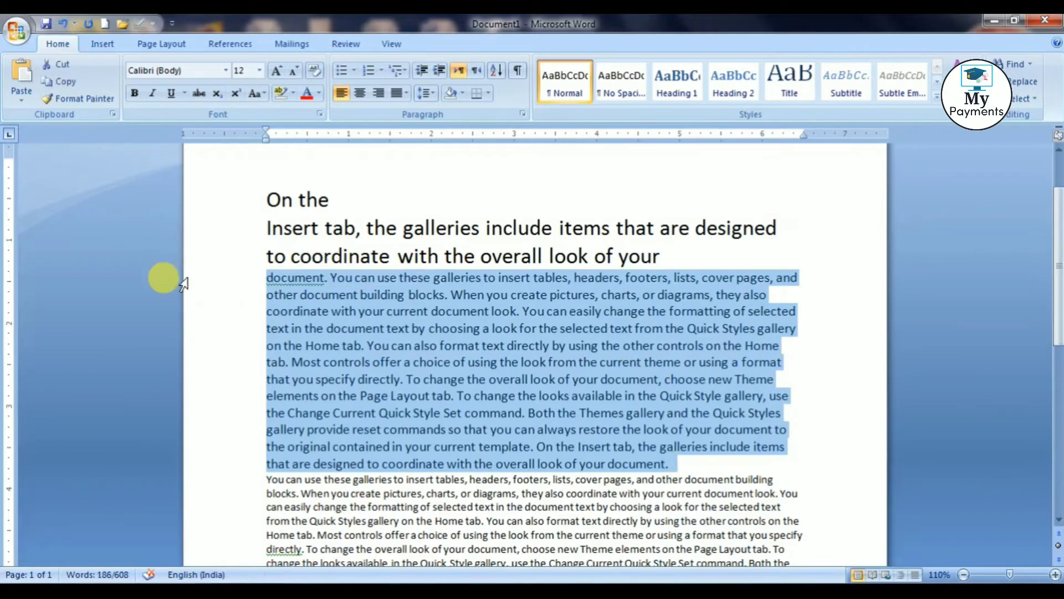
key(ctrl+m)
key(ctrl+m)
key(ctrl+m)
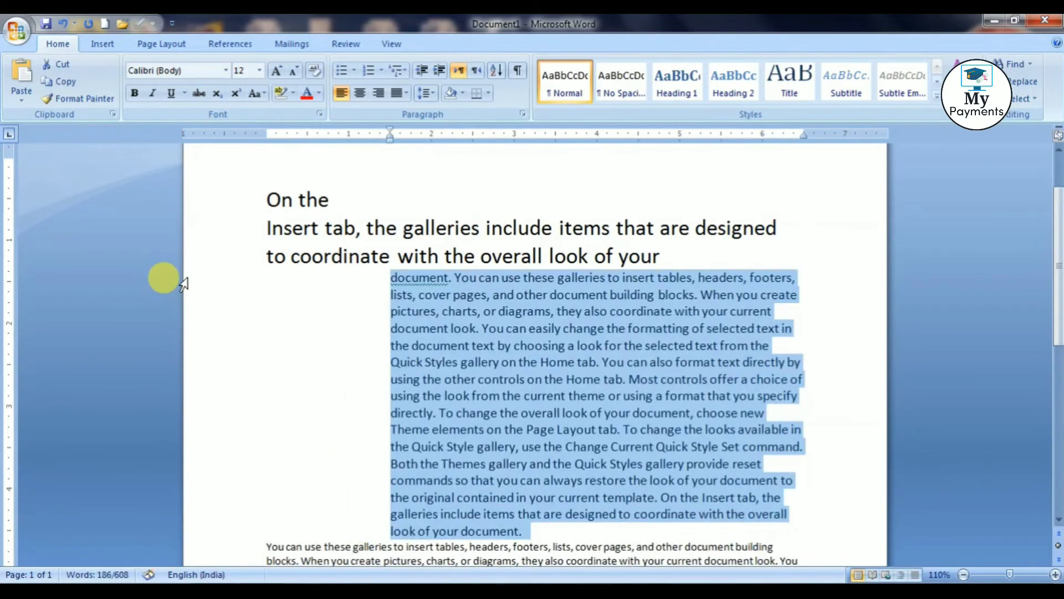
key(ctrl+q)
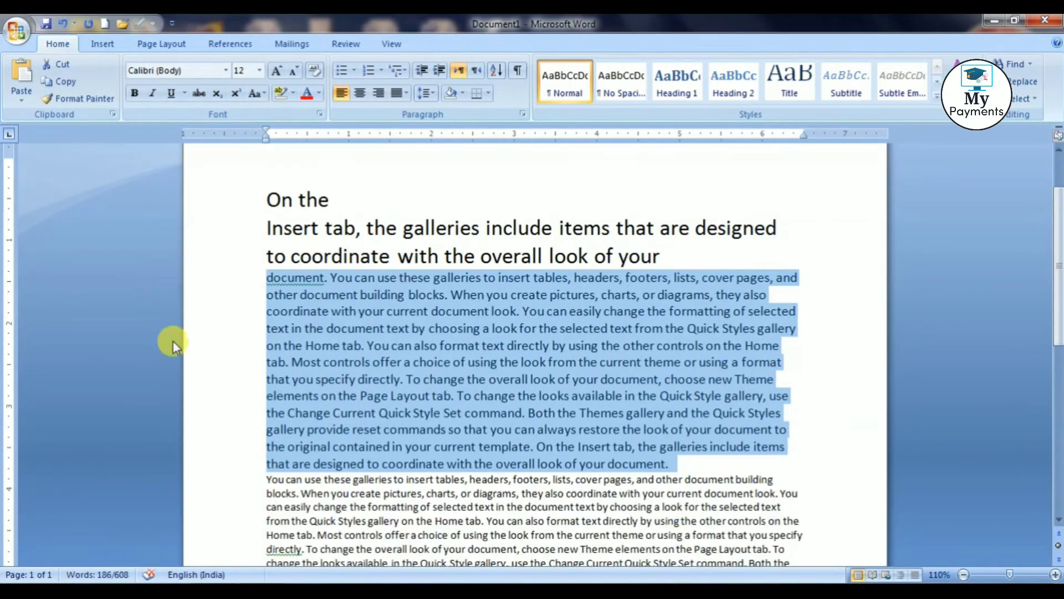
click(696, 463)
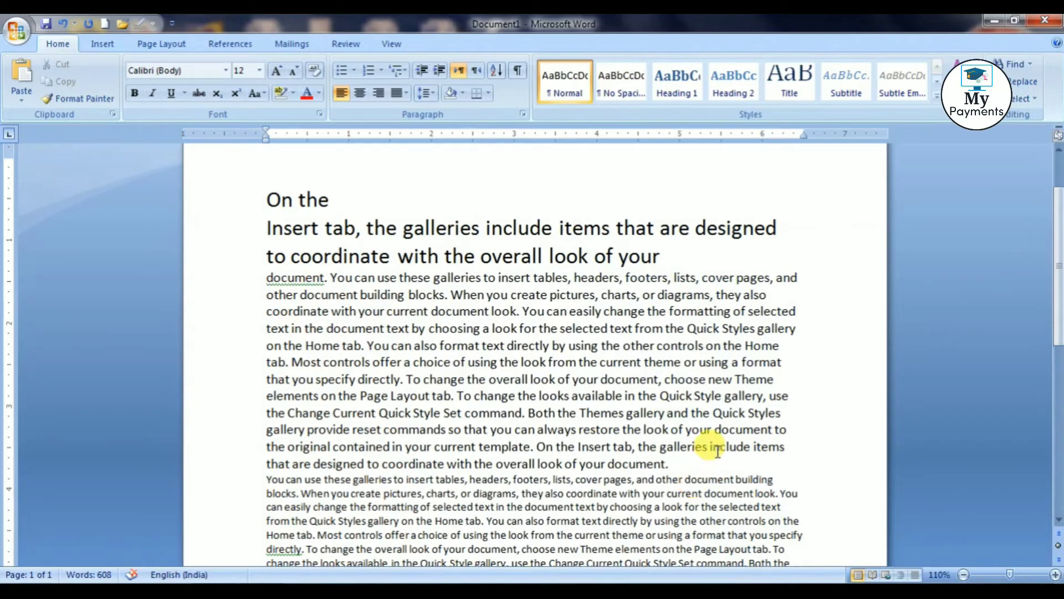
key(ctrl+n)
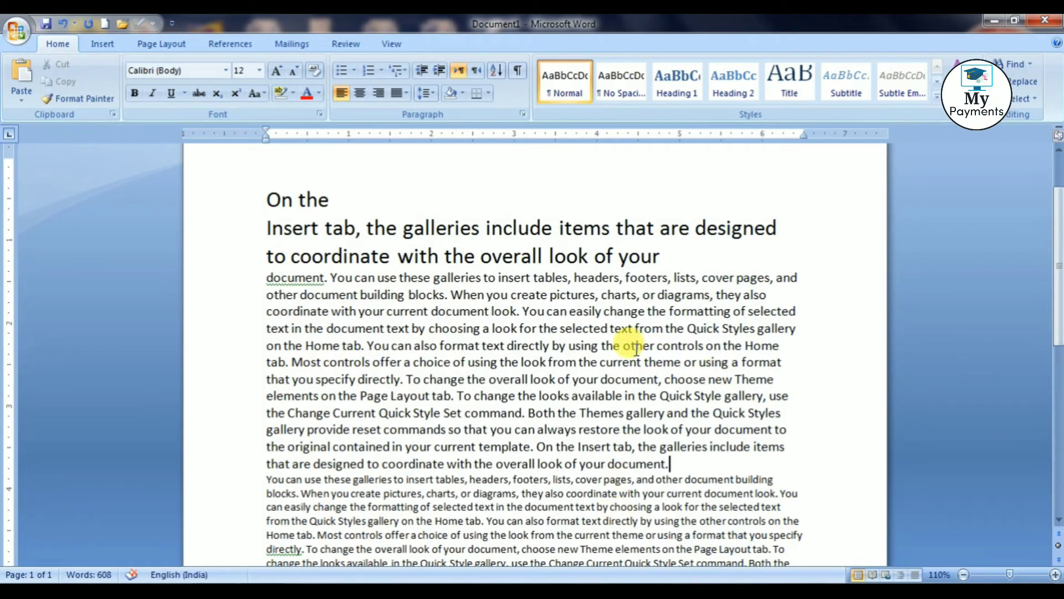
- Open the file 123 from the Documents library using the Ctrl+O Open dialog
key(ctrl+o)
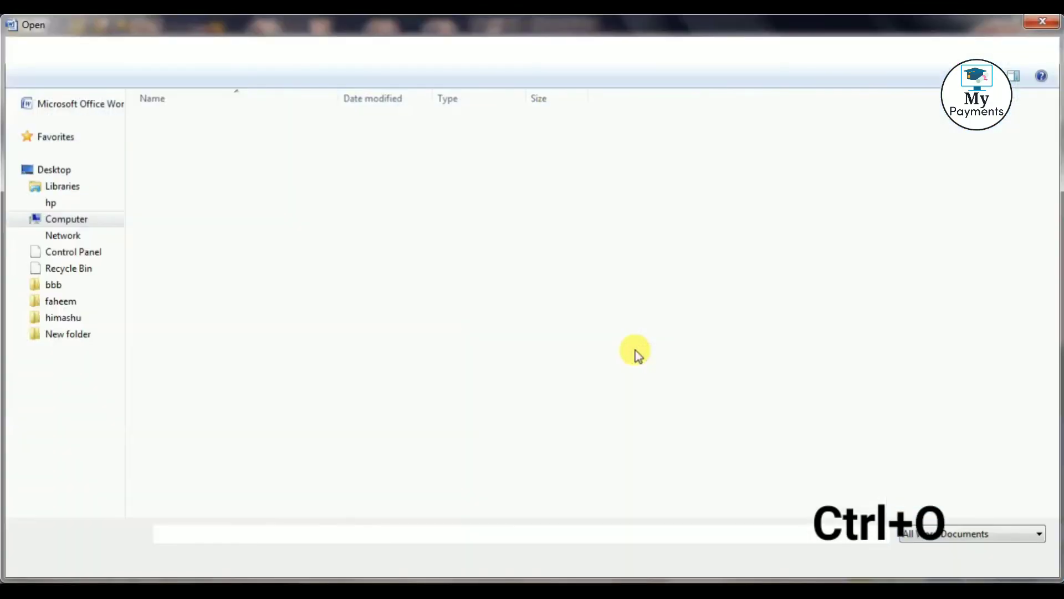
text(13)
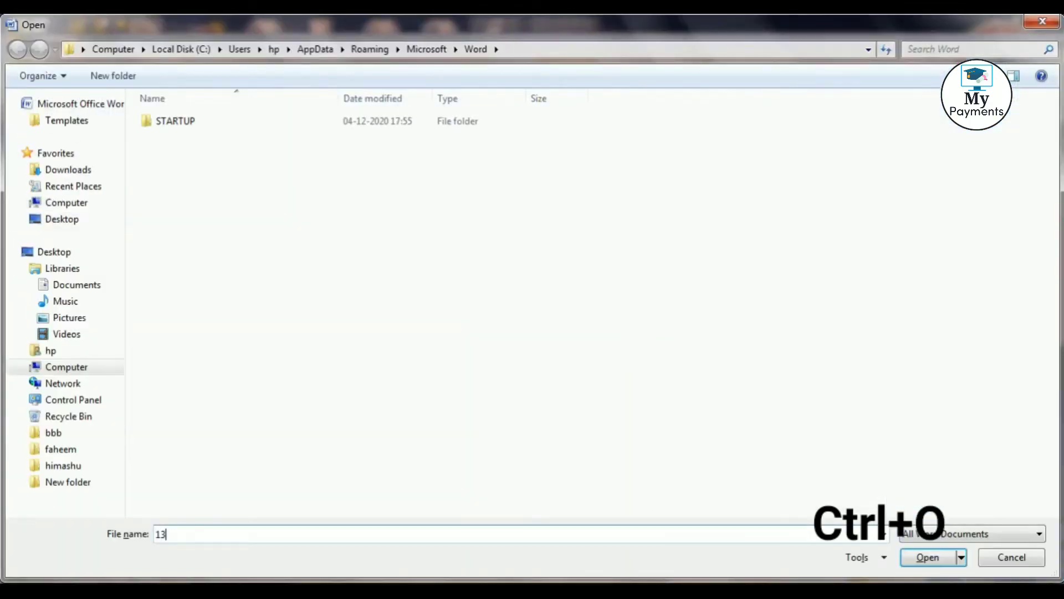
key(BackSpace)
text(23)
click(89, 285)
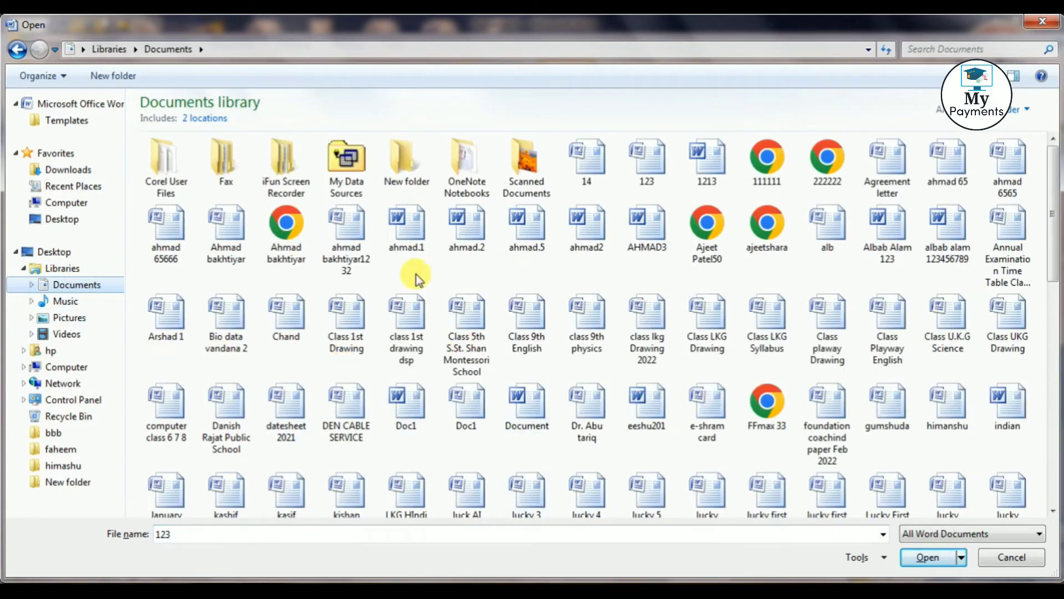
click(648, 158)
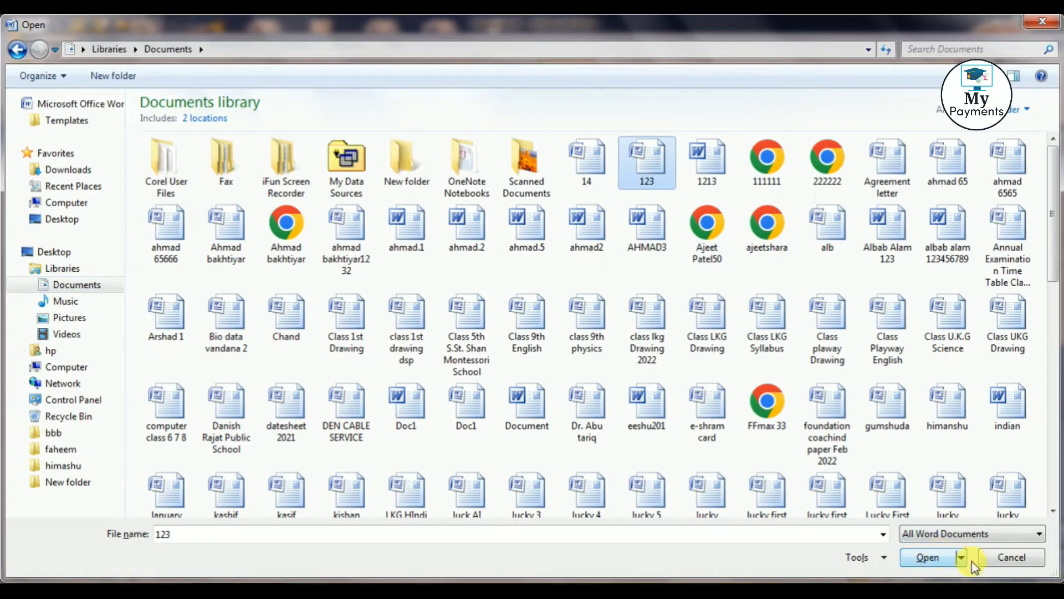
click(926, 557)
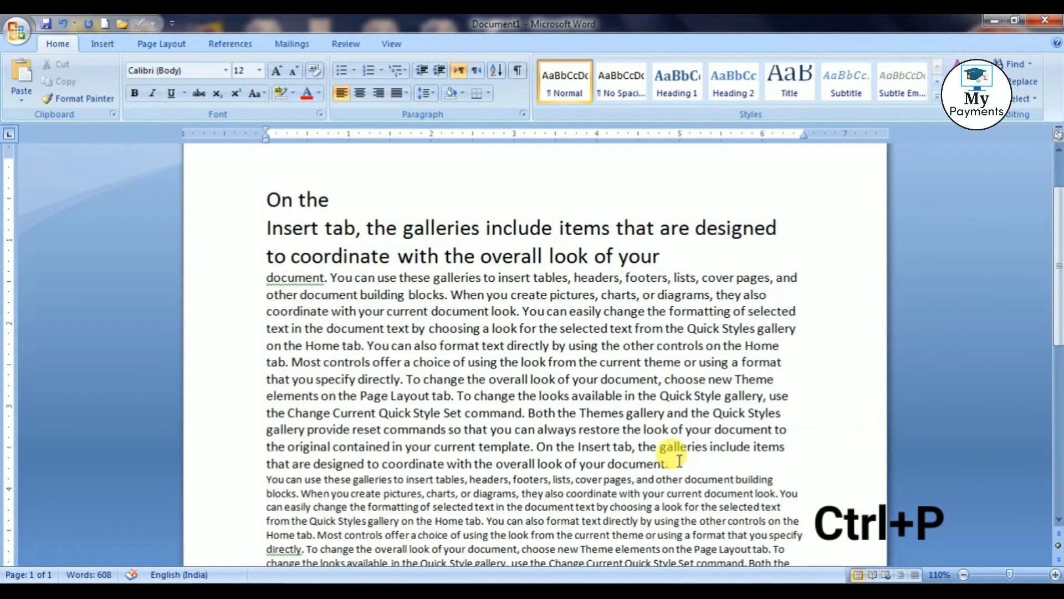
key(ctrl+p)
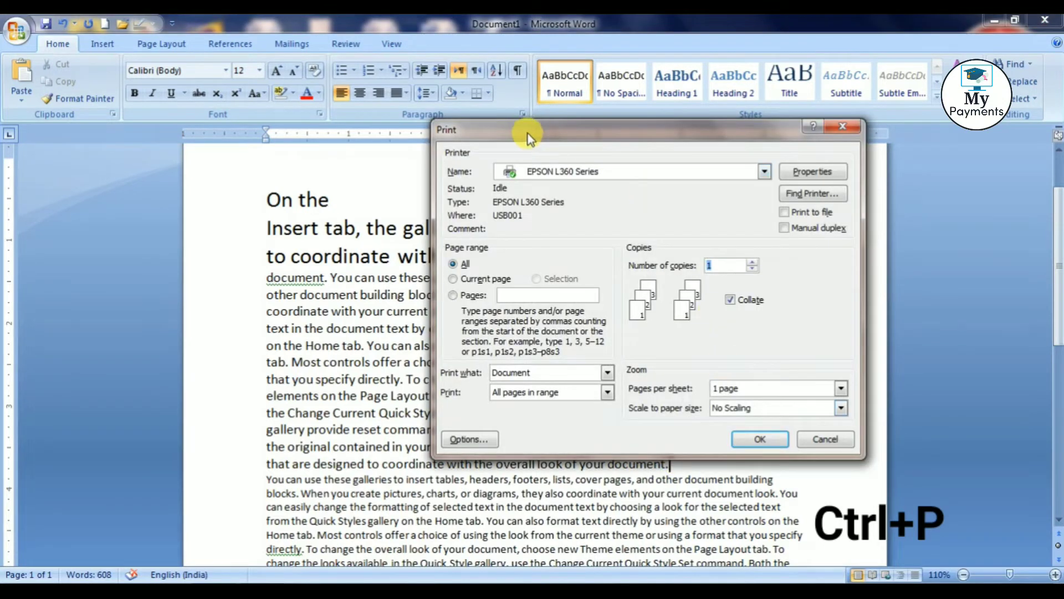
drag(540, 141, 592, 137)
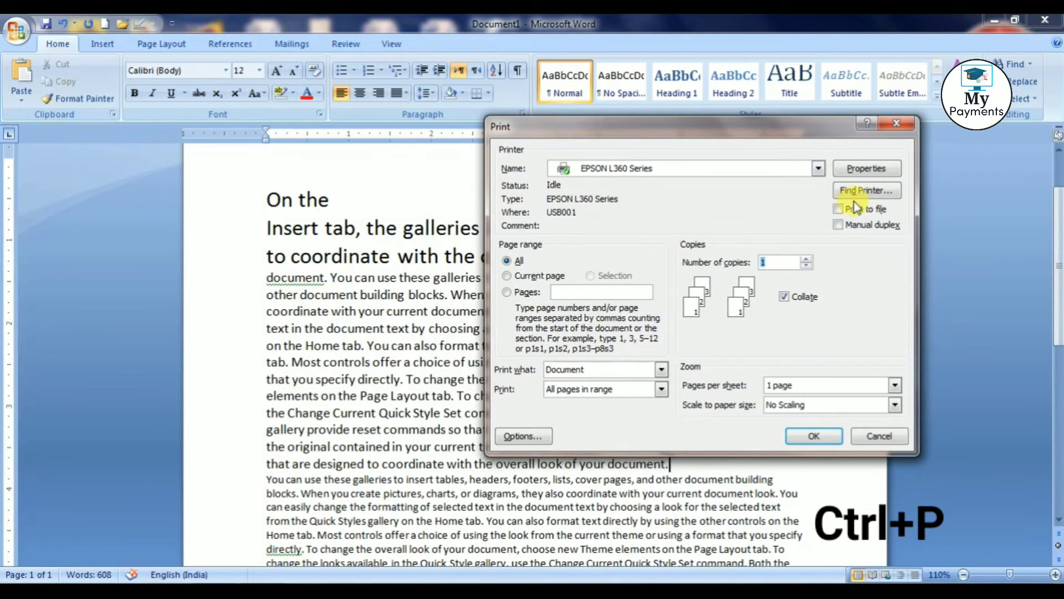
click(867, 175)
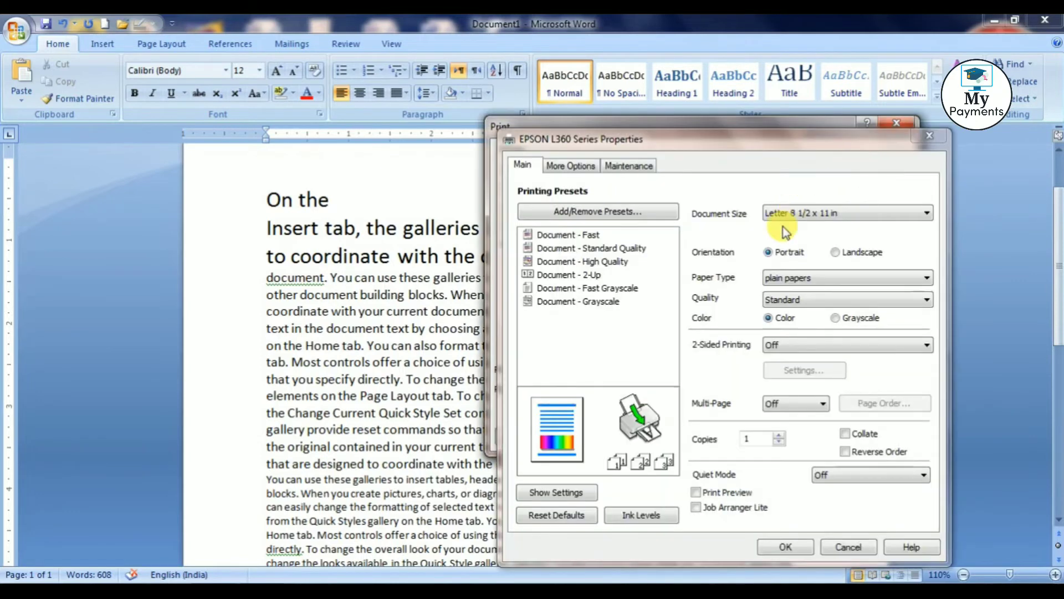
click(801, 545)
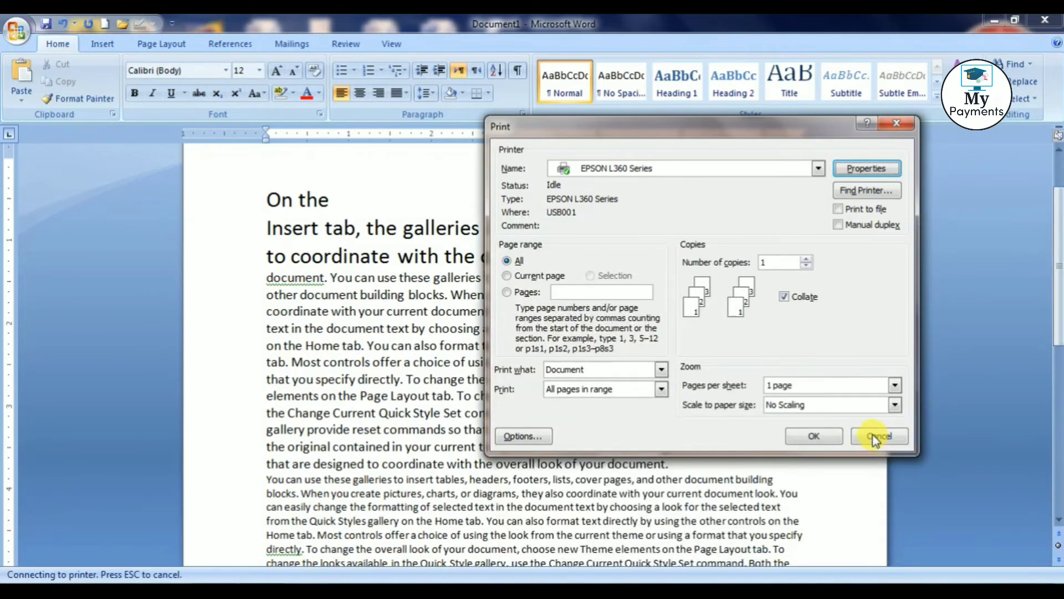
click(872, 435)
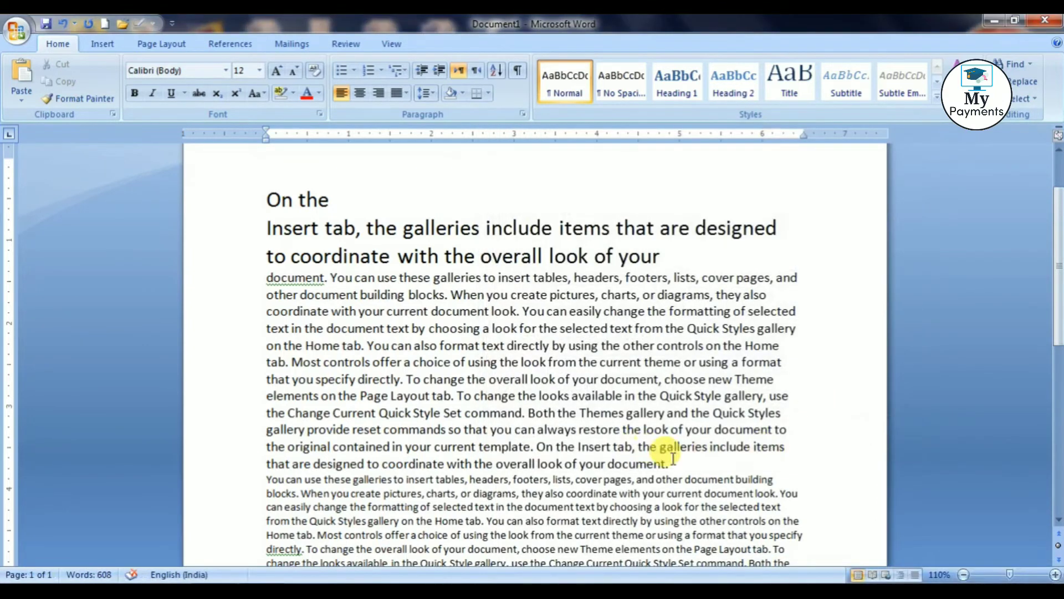
drag(669, 463, 254, 283)
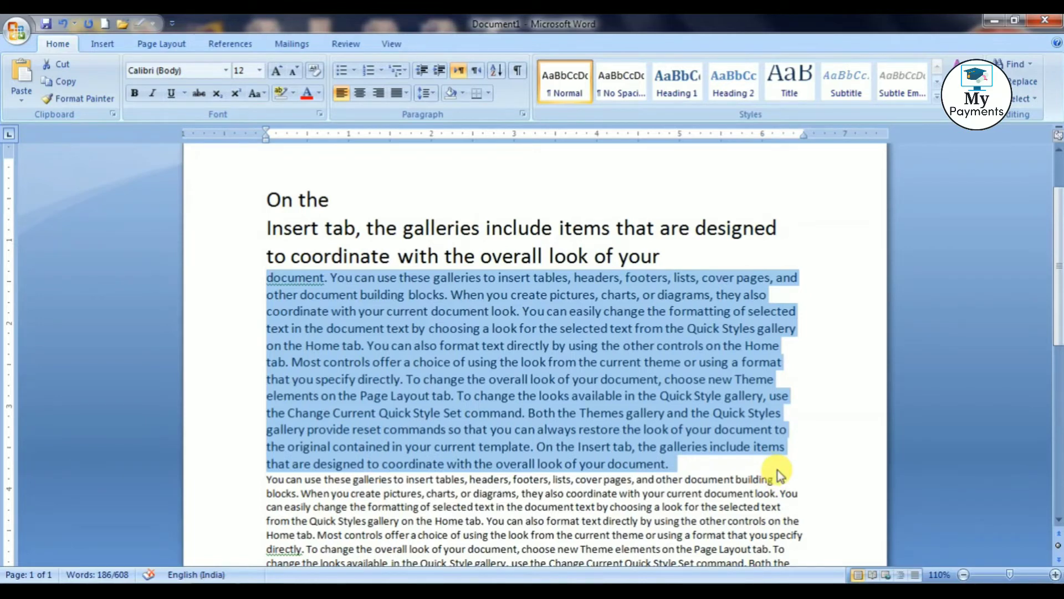
key(ctrl+q)
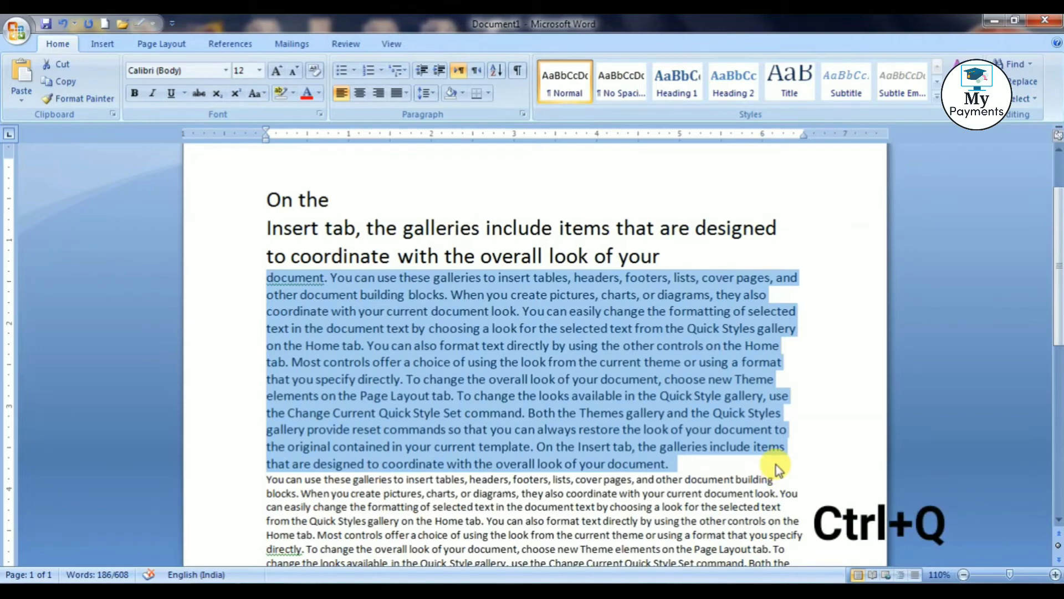
key(ctrl+m)
key(ctrl+m)
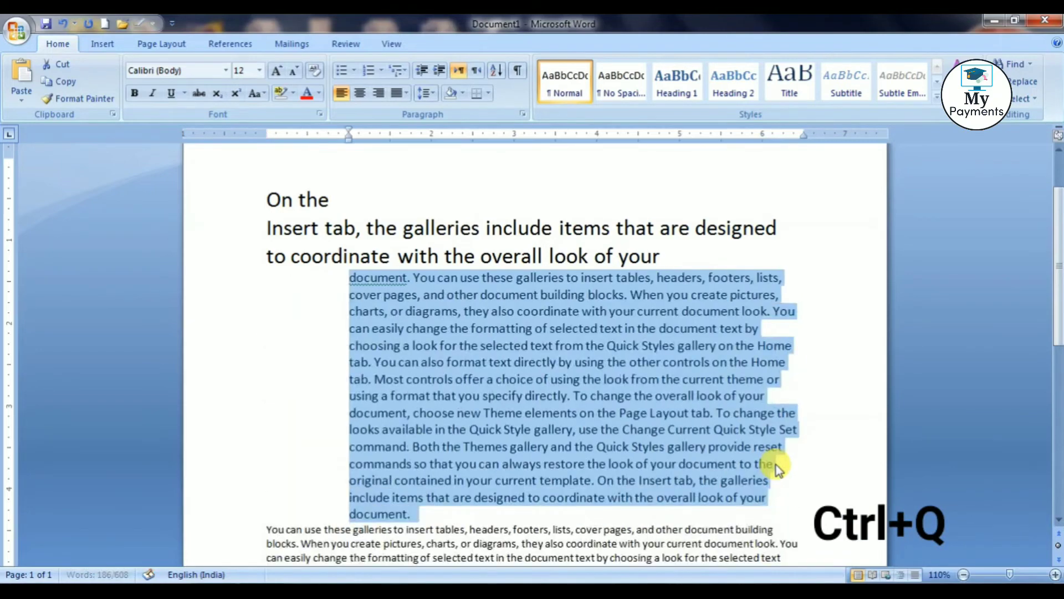
key(ctrl+m)
key(ctrl+m)
key(ctrl+m)
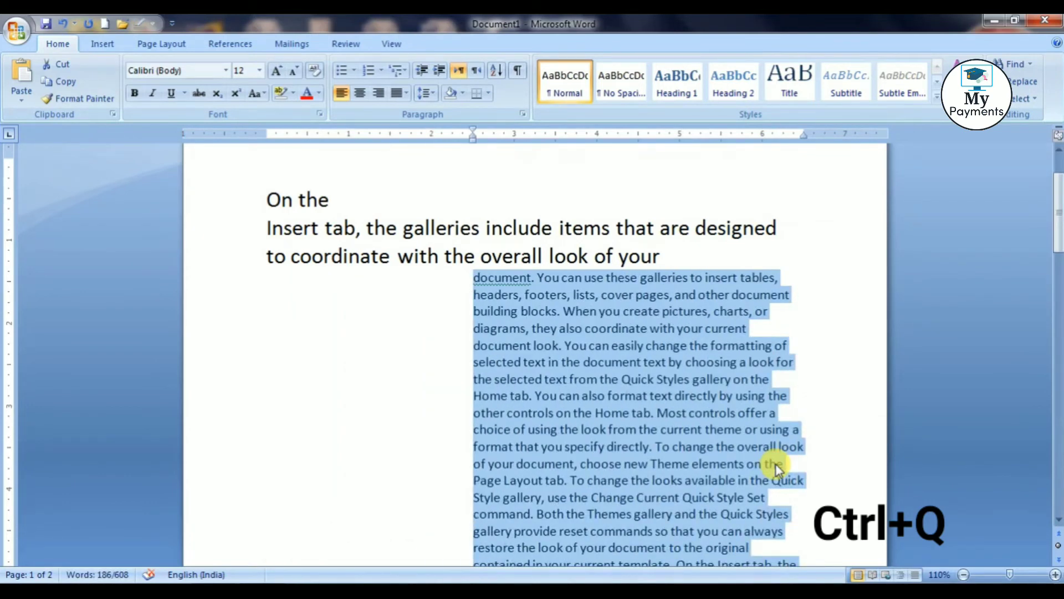
key(ctrl+q)
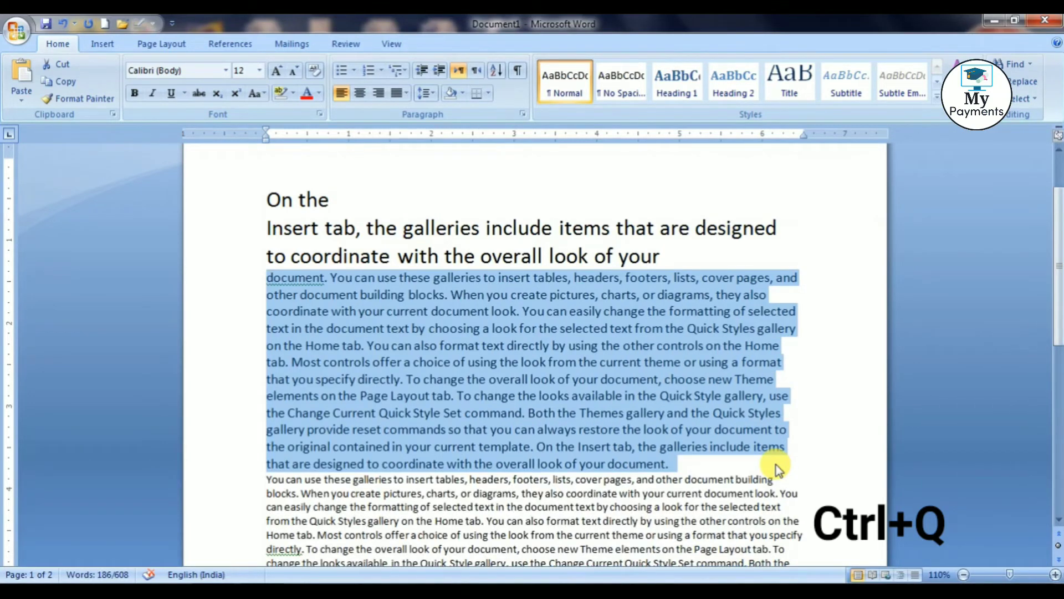
click(697, 468)
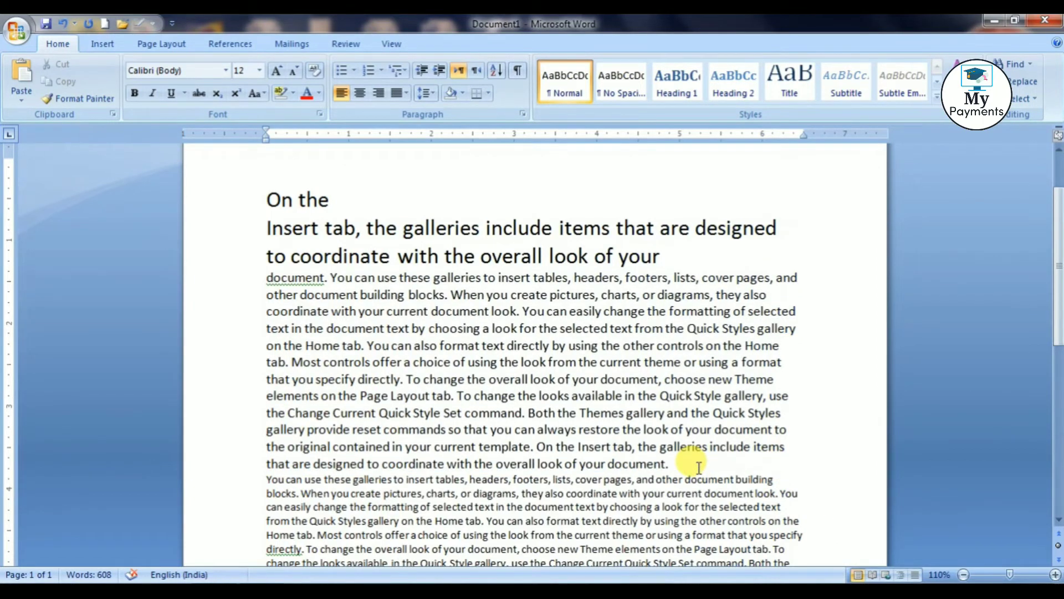
- Cycle the long paragraph through right, left, justified and centred alignment, ending left-aligned, then start saving
key(ctrl+r)
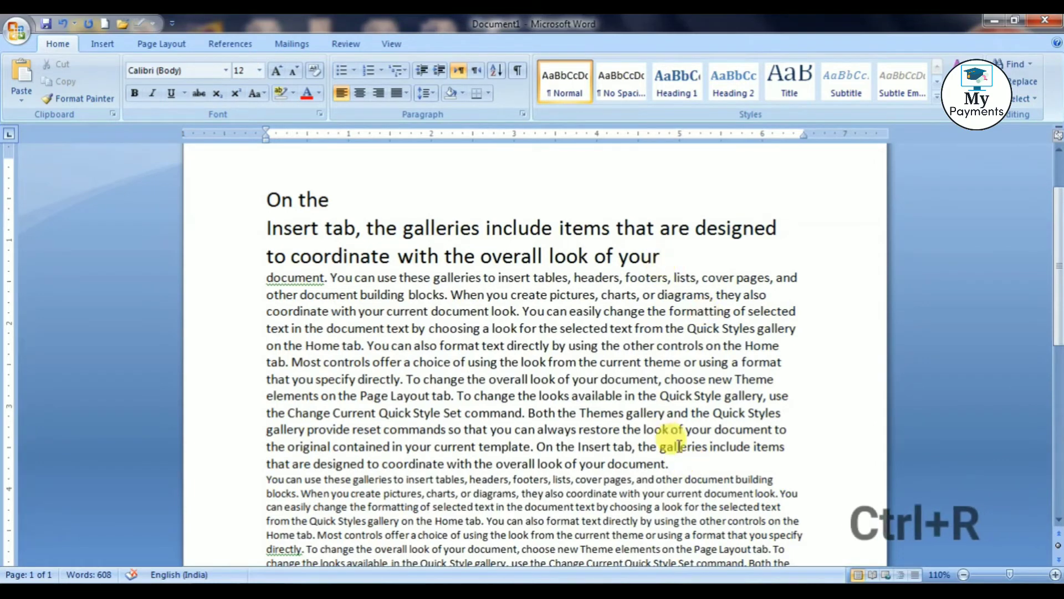
drag(671, 463, 251, 282)
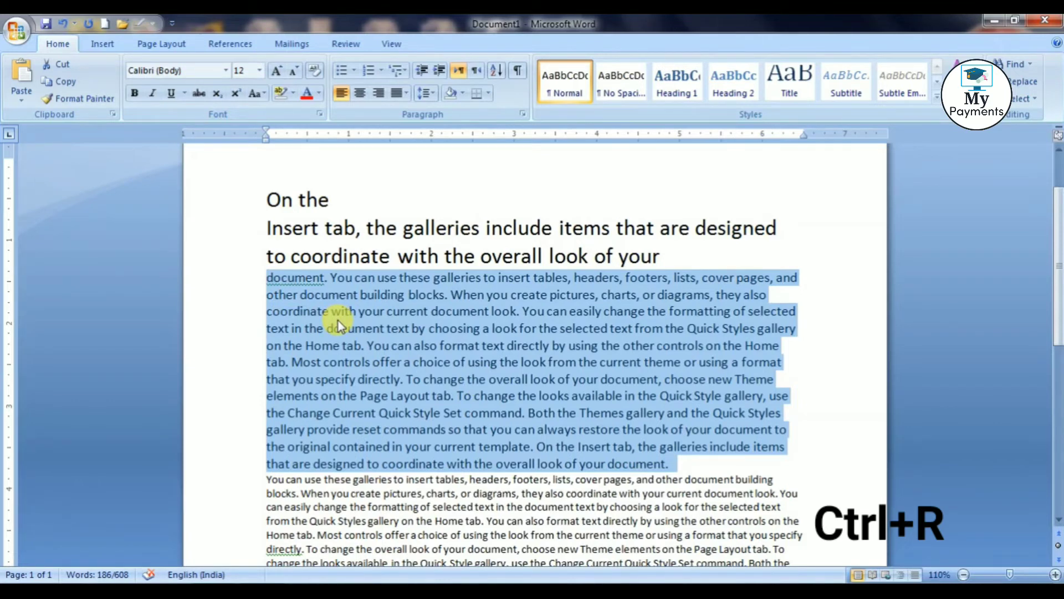
key(ctrl+r)
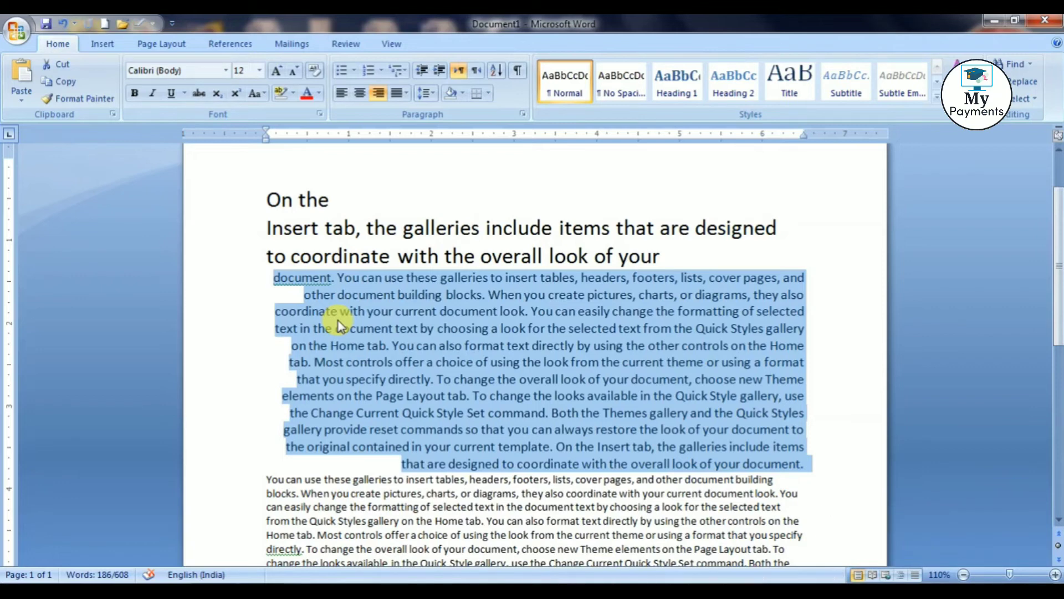
key(ctrl+l)
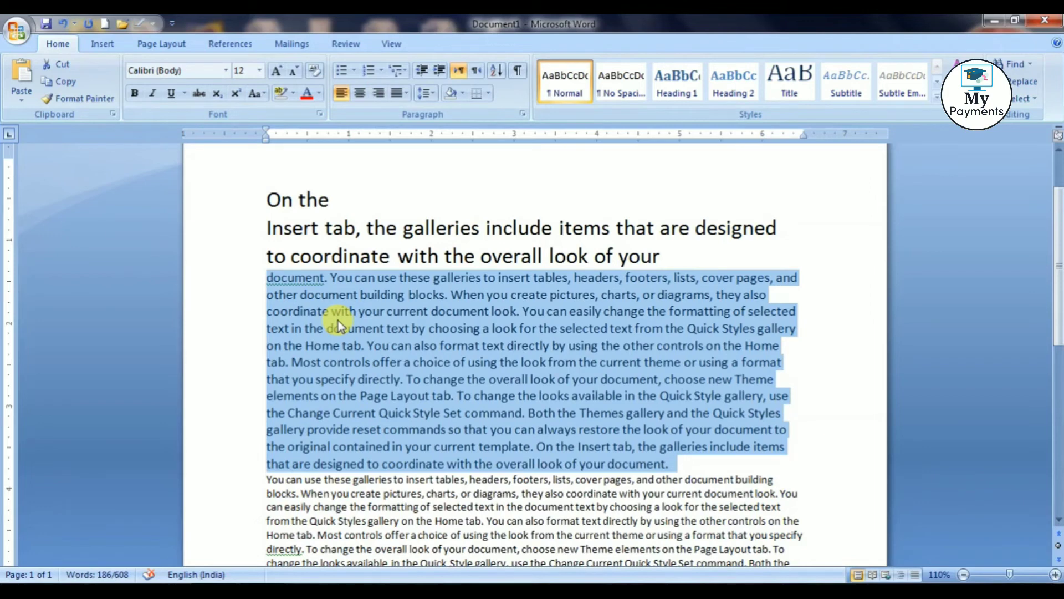
key(ctrl+j)
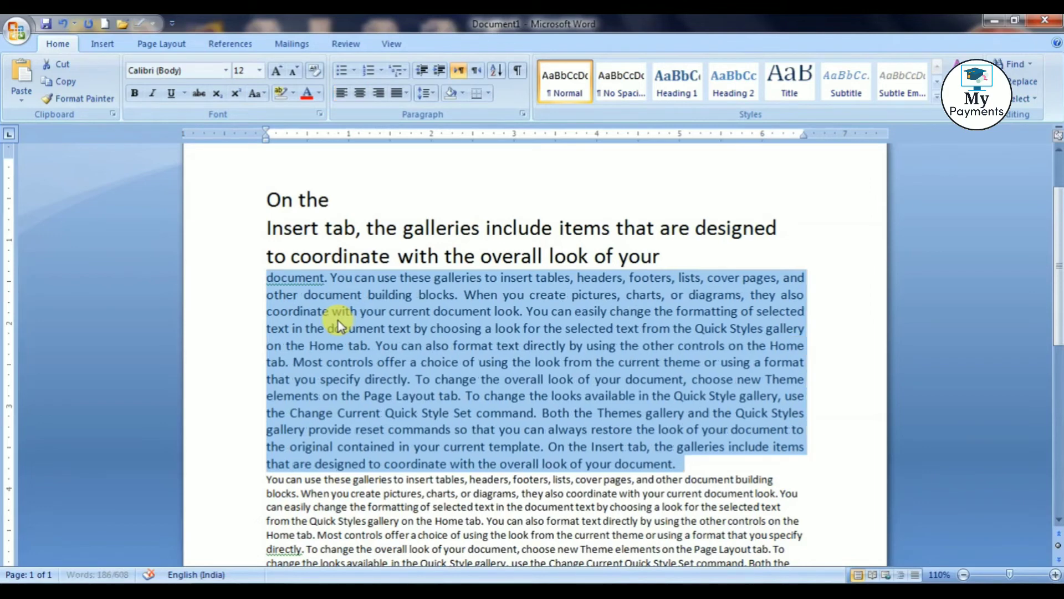
key(ctrl+e)
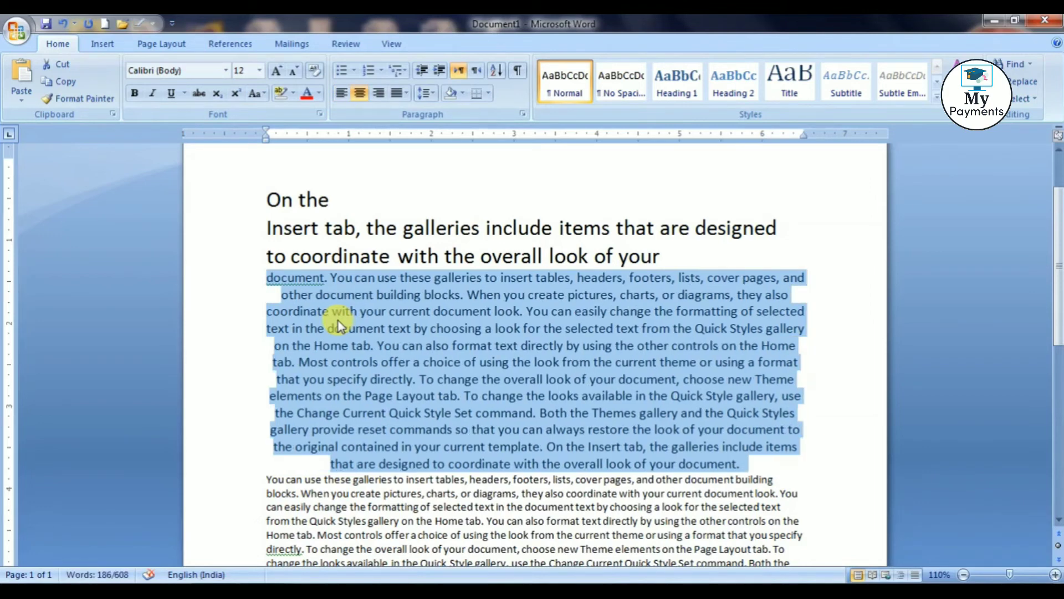
key(ctrl+r)
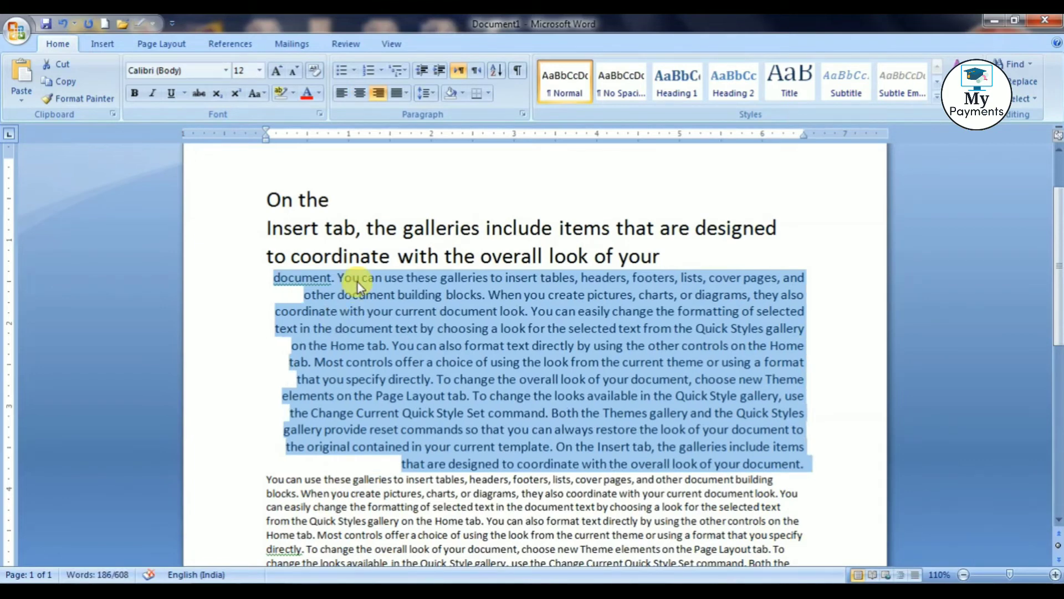
key(ctrl+l)
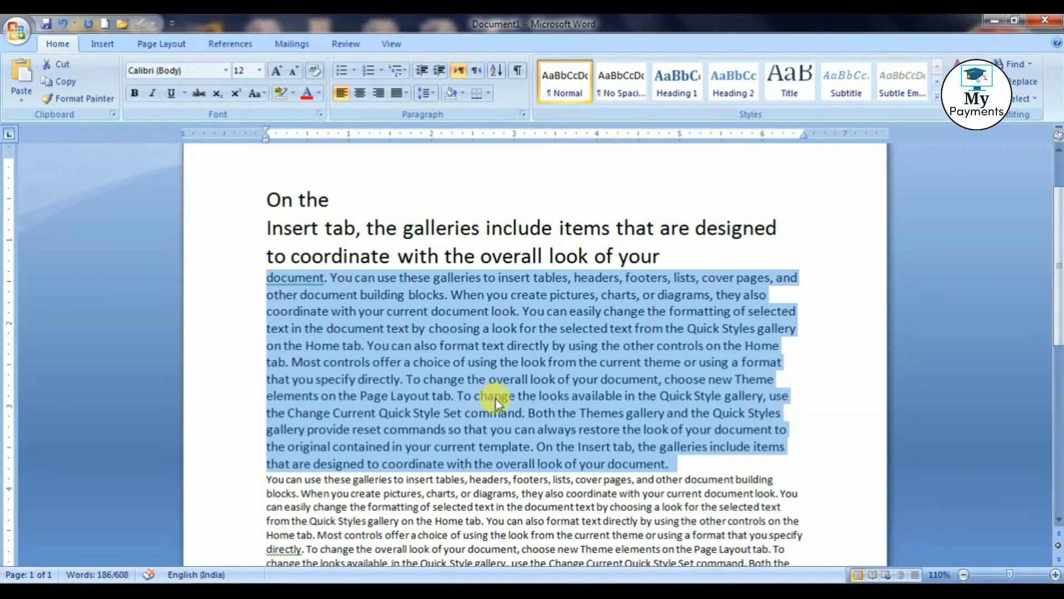
key(ctrl+s)
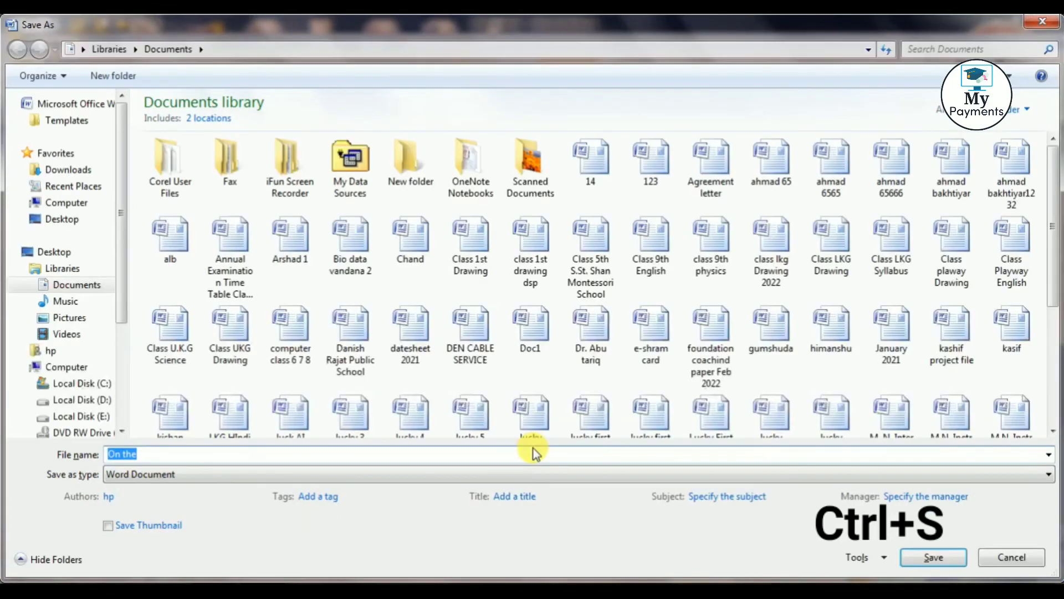
- Clear the suggested file name and cancel the Save As dialog without saving
key(BackSpace)
key(Escape)
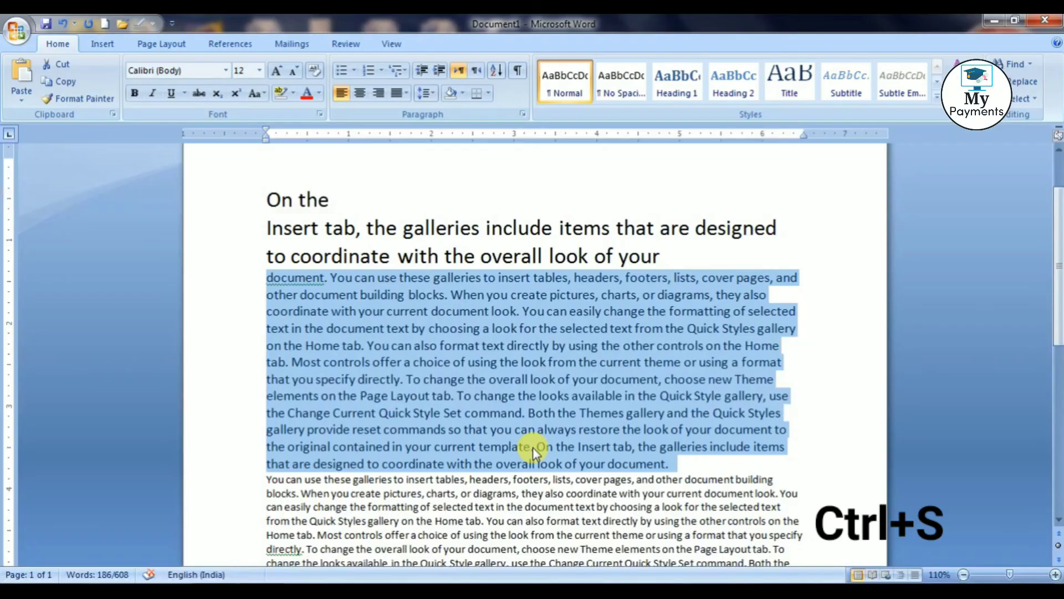
click(687, 465)
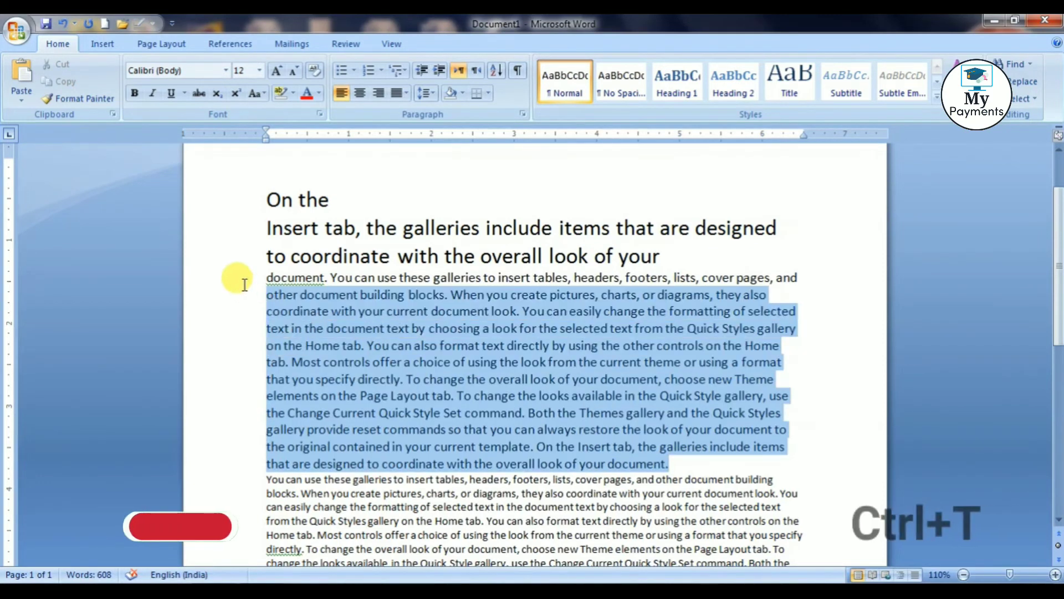
drag(681, 463, 266, 277)
key(ctrl+t)
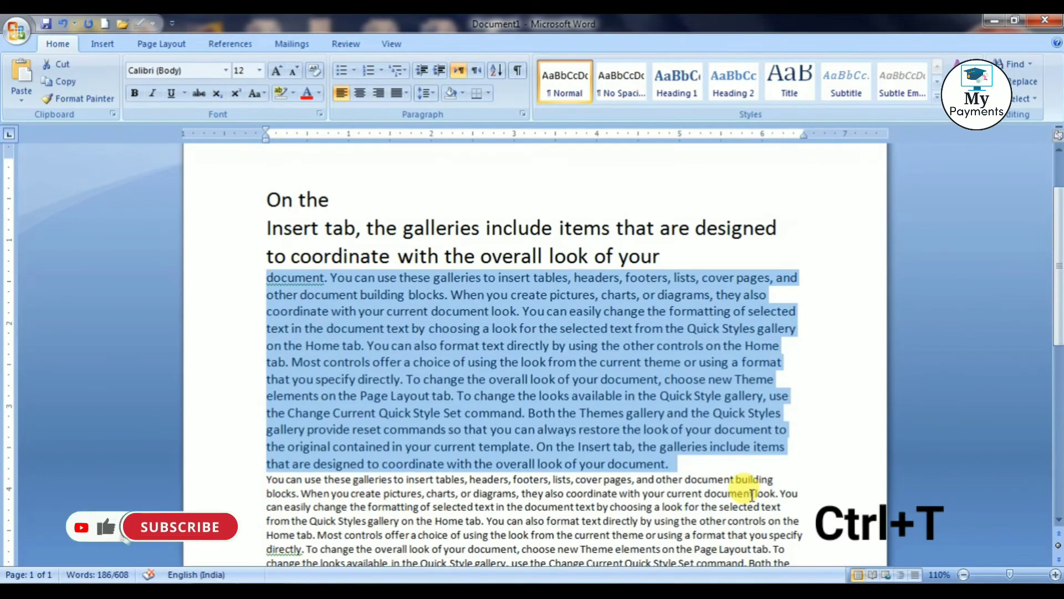
key(ctrl+t)
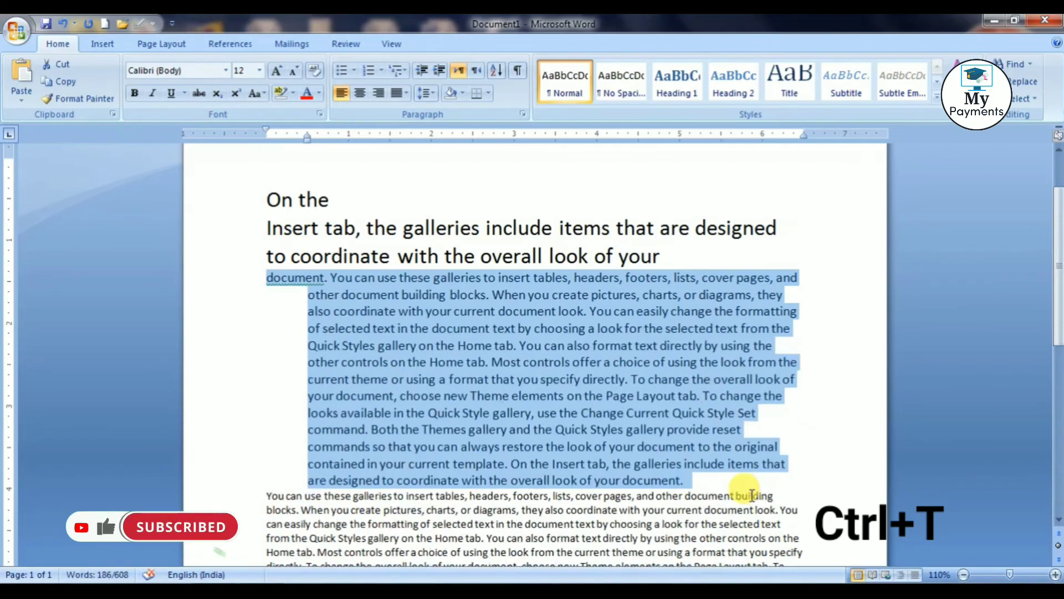
key(ctrl+t)
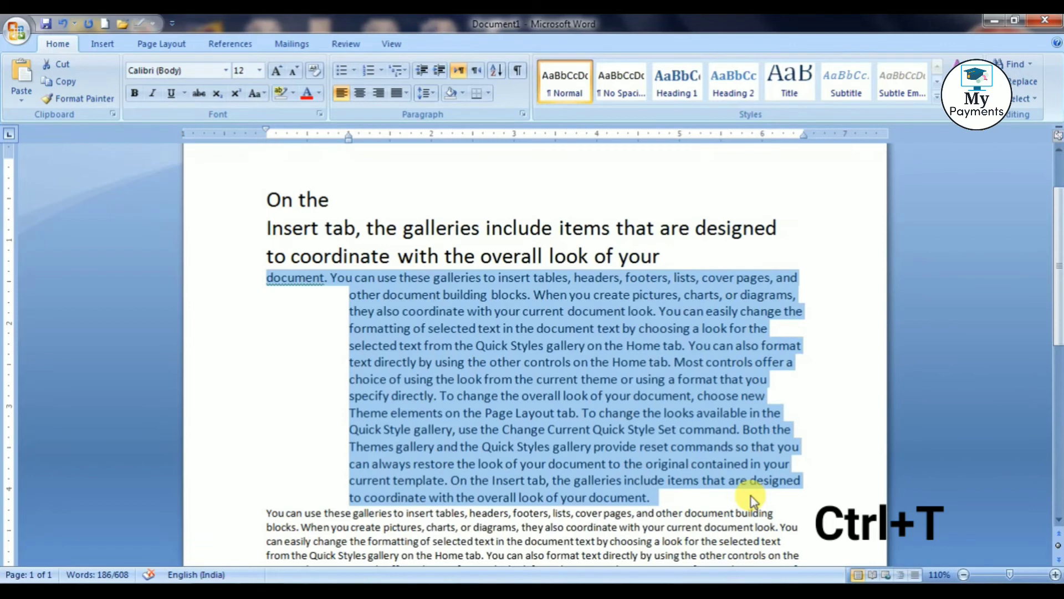
key(ctrl+t)
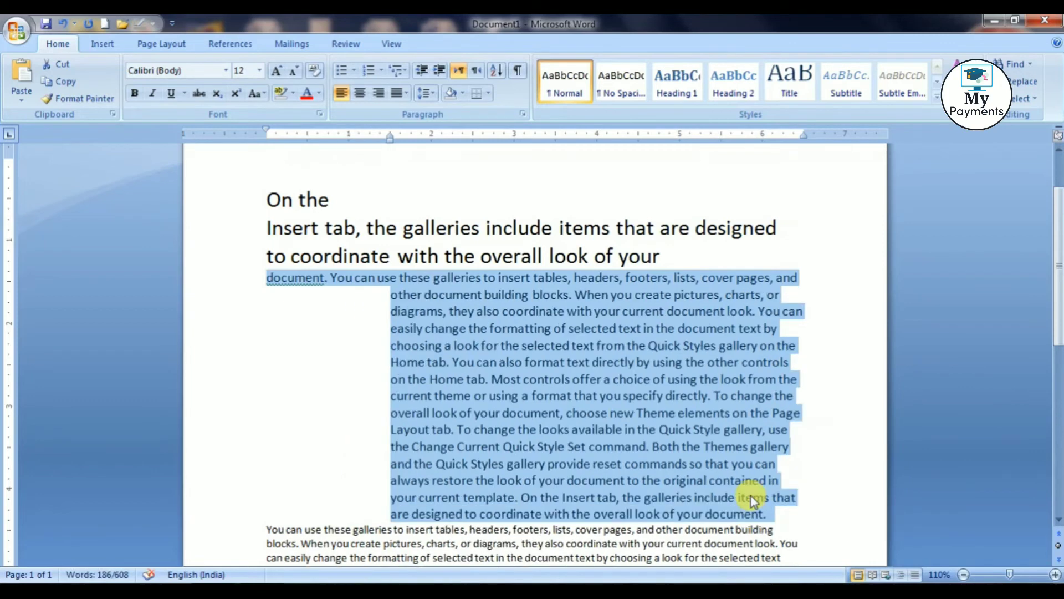
key(ctrl+t)
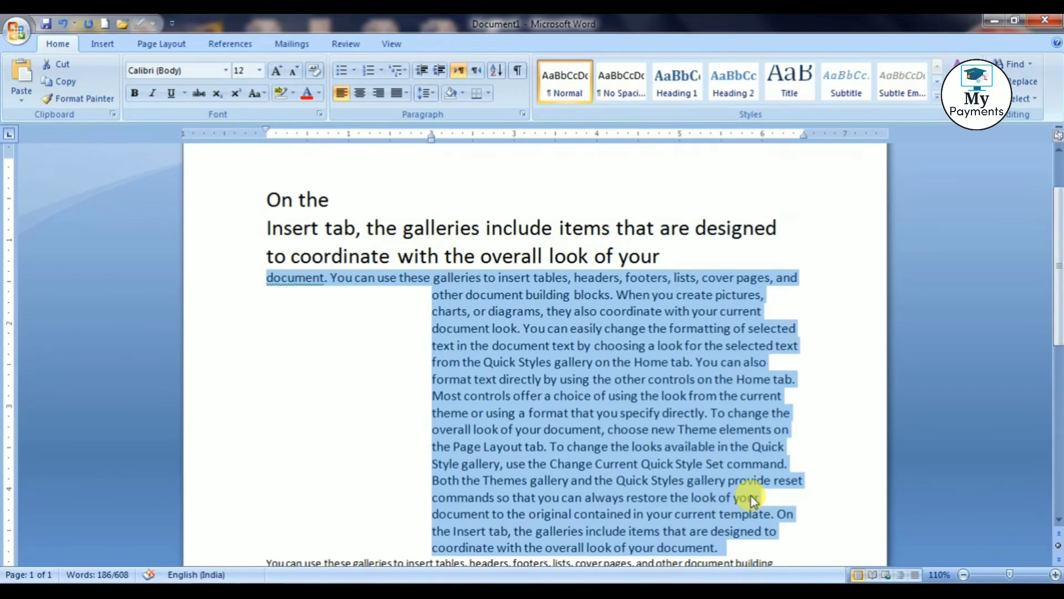
key(ctrl+q)
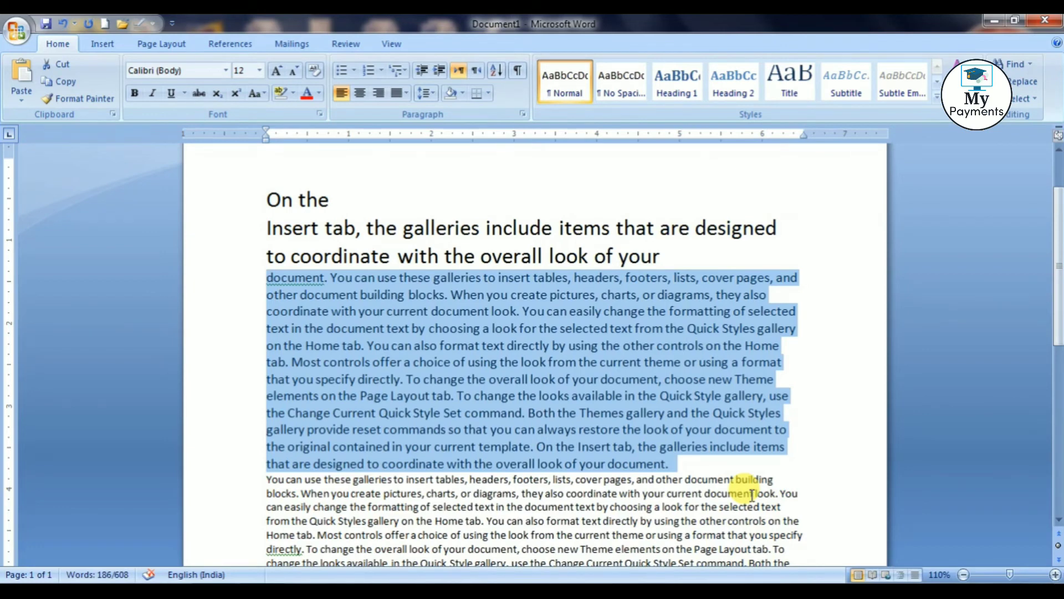
click(690, 464)
key(ctrl+u)
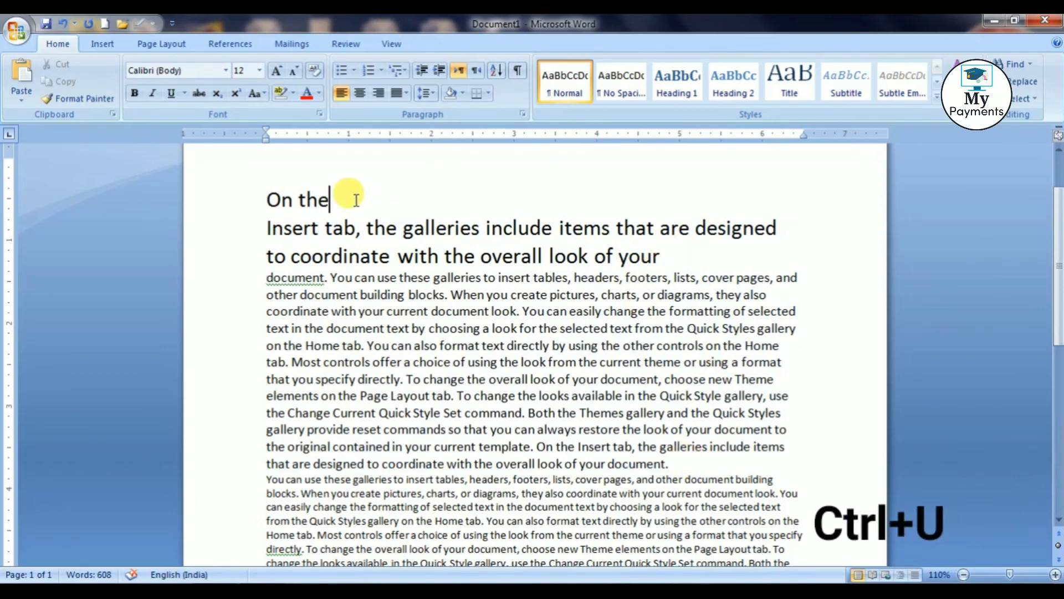
drag(342, 201, 249, 203)
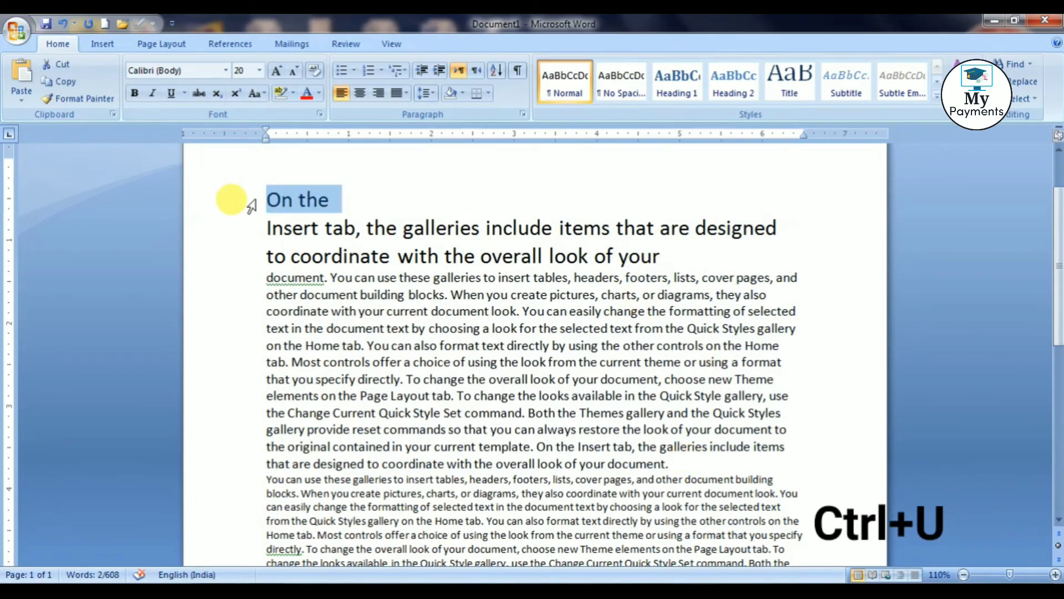
key(ctrl+u)
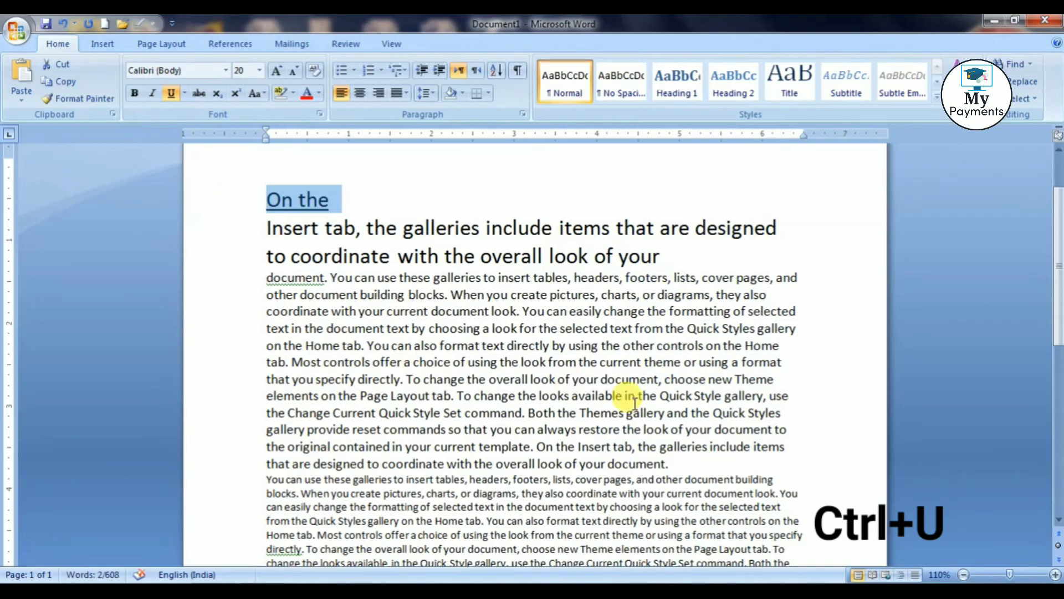
key(ctrl+u)
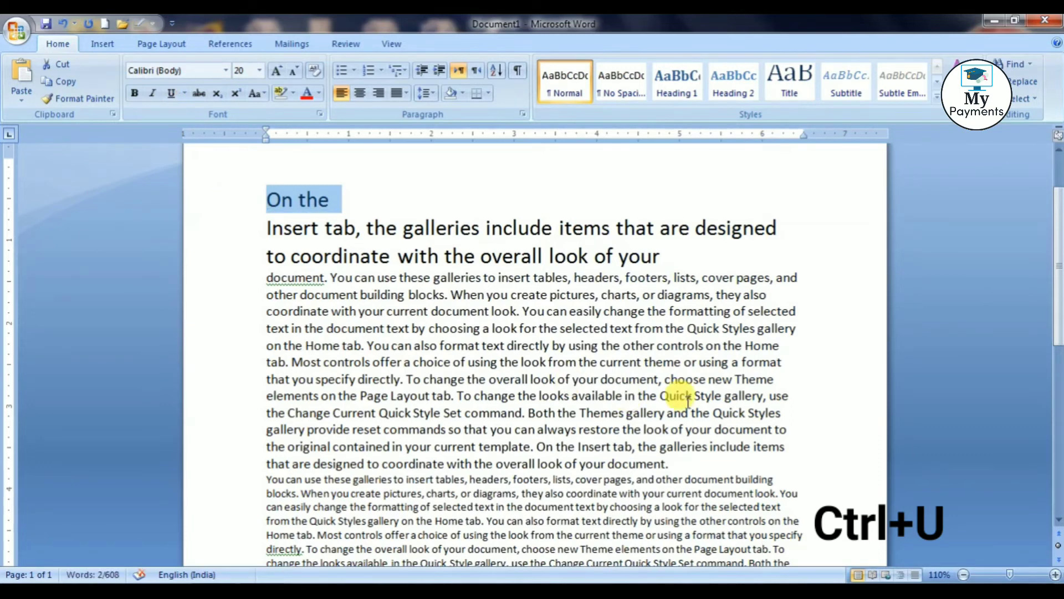
click(668, 256)
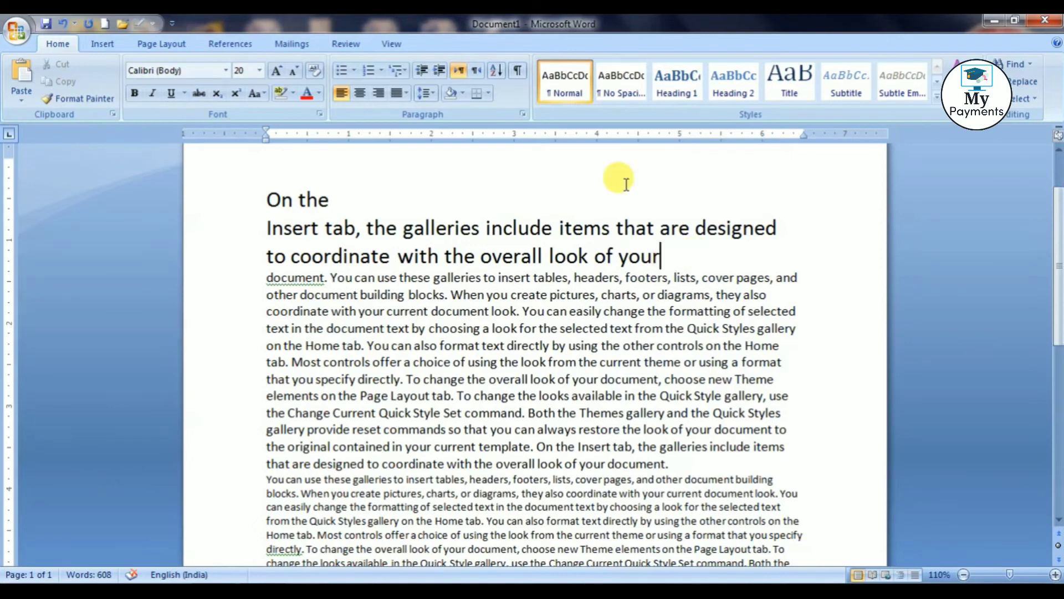
drag(340, 199, 268, 200)
key(ctrl+c)
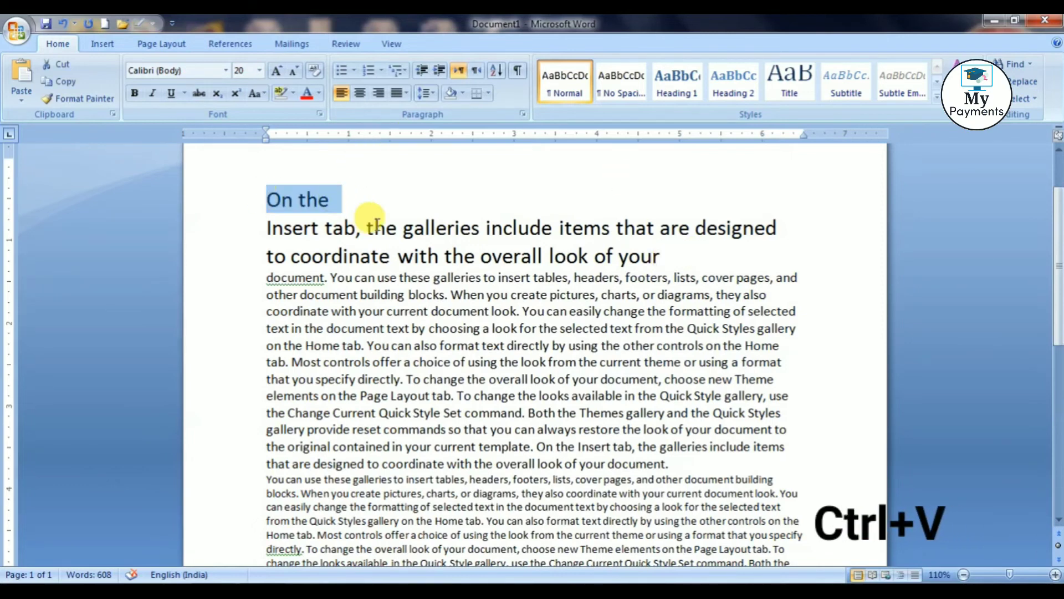
click(388, 202)
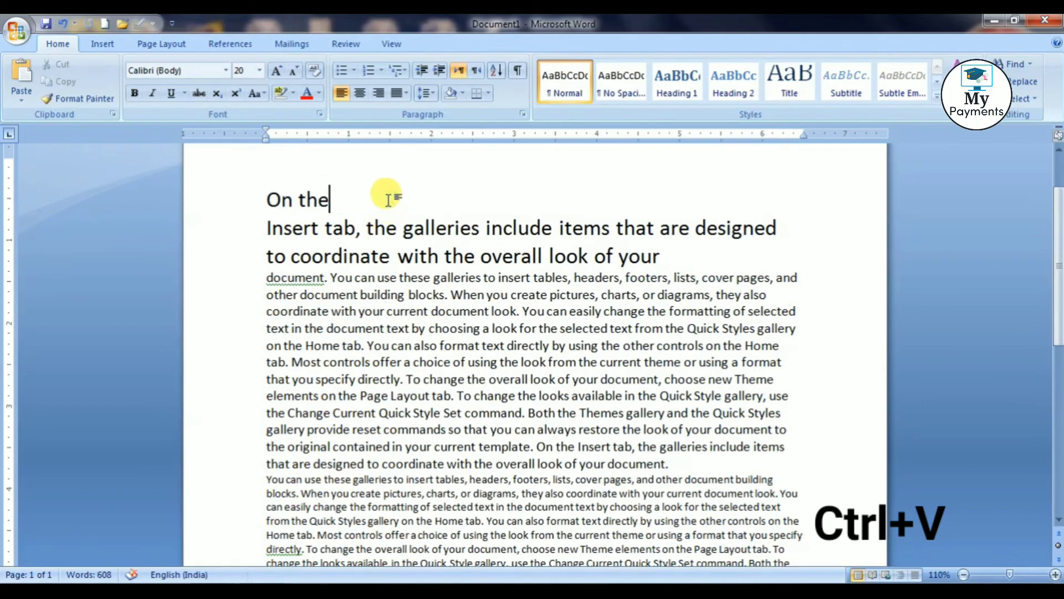
key(ctrl+v)
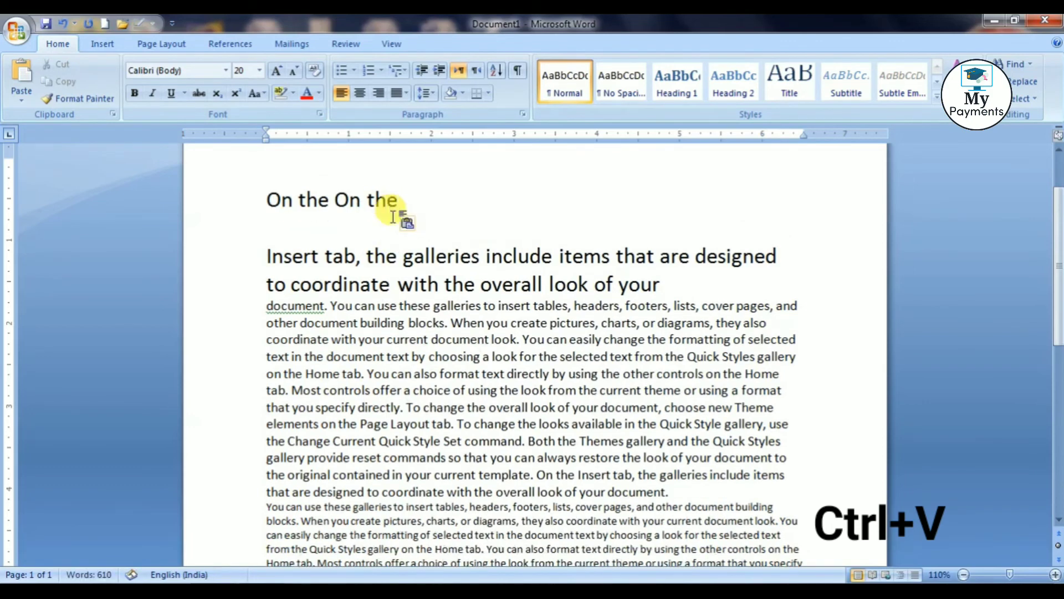
key(ctrl+z)
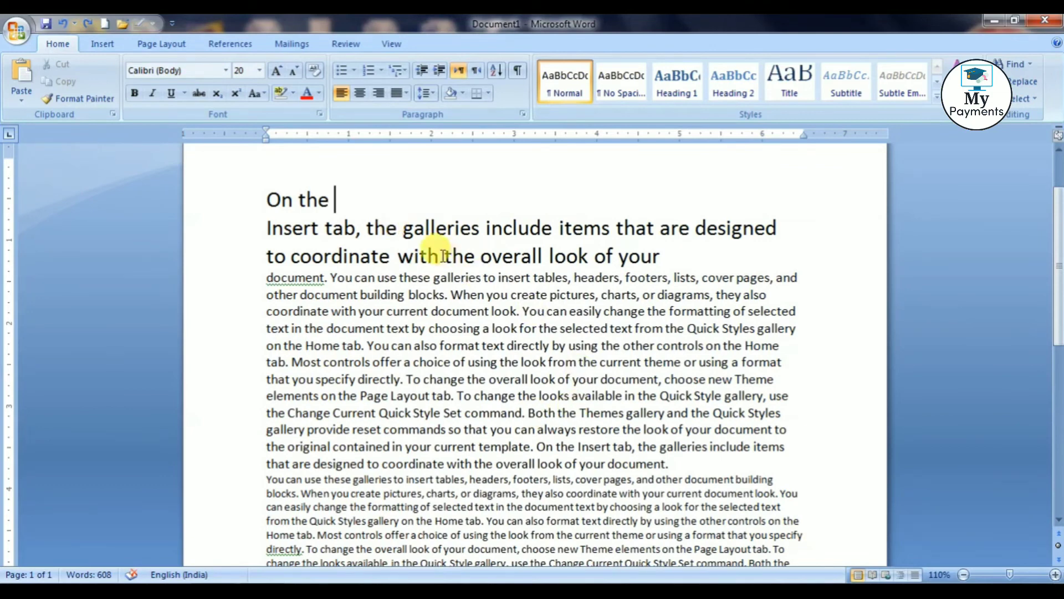
key(ctrl+w)
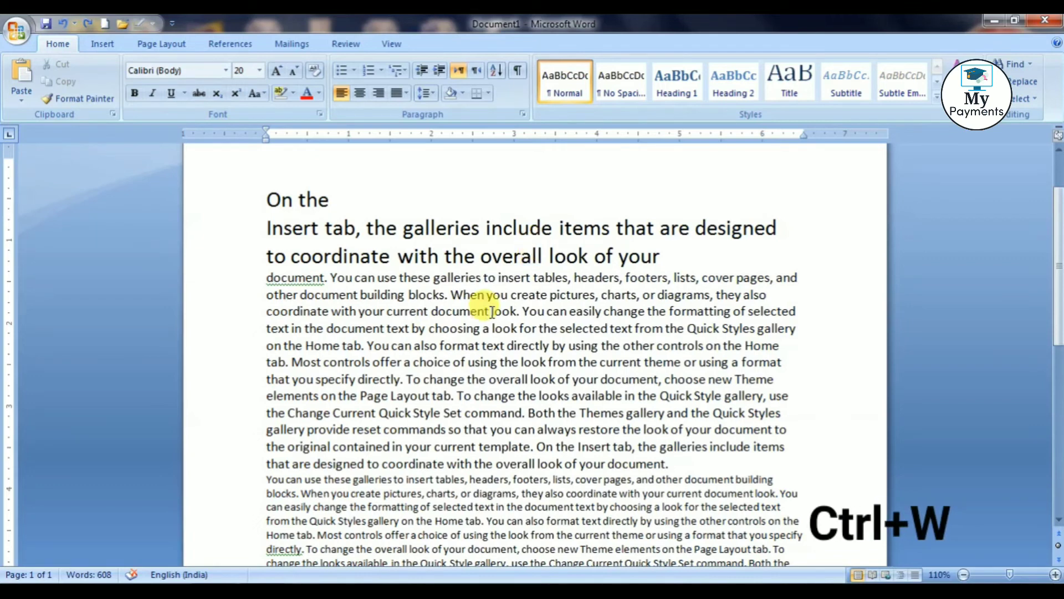
key(ctrl+p)
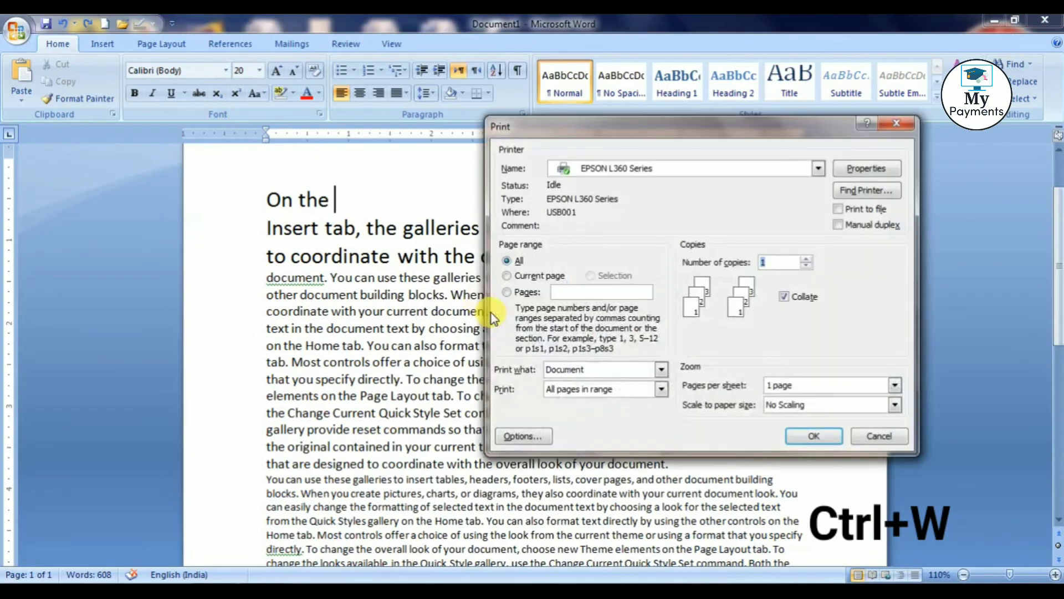
key(Escape)
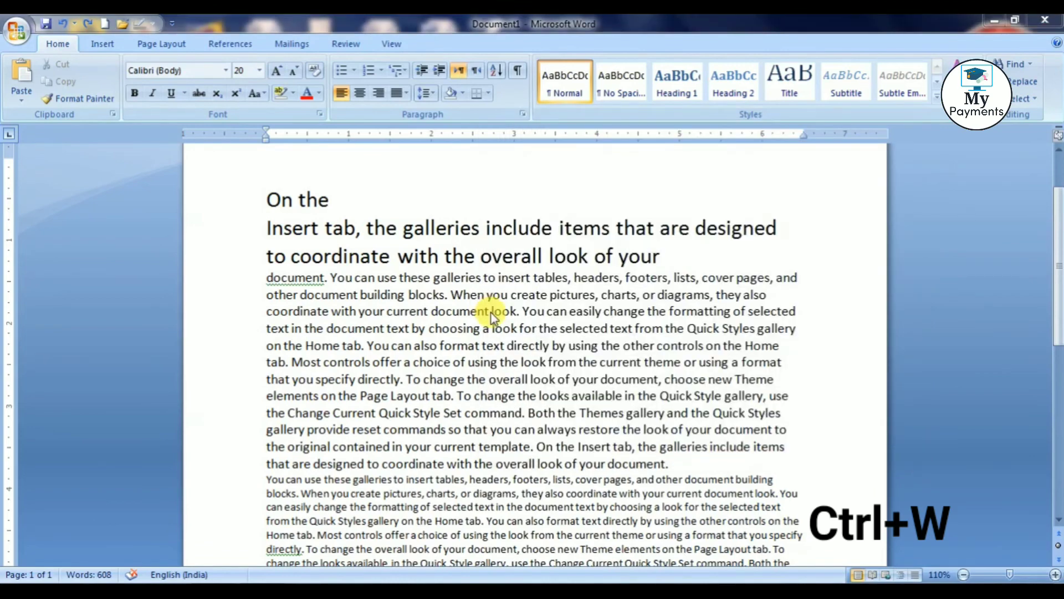
key(ctrl+o)
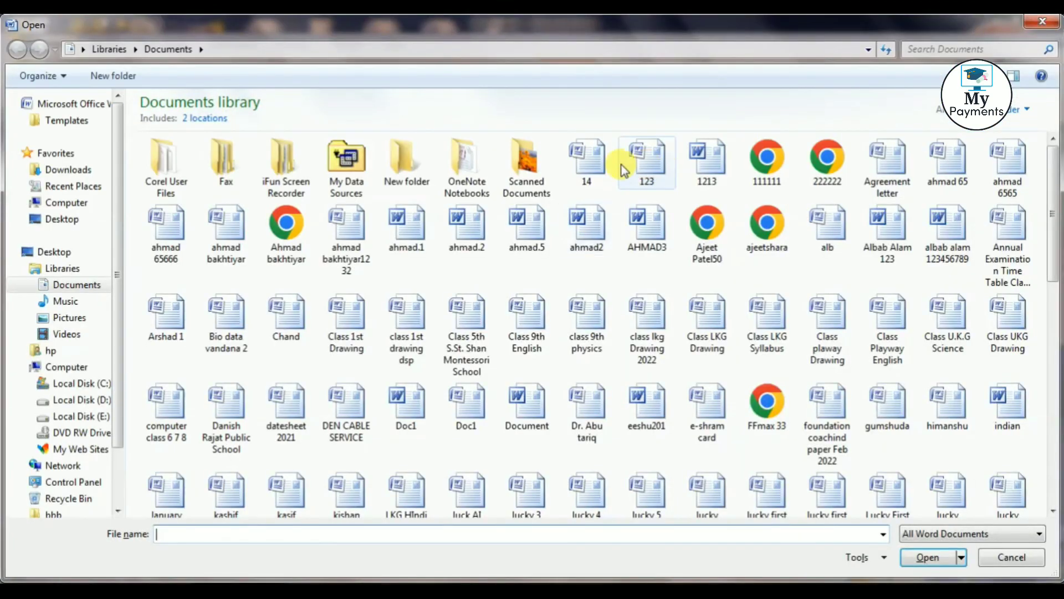
click(608, 164)
double_click(608, 164)
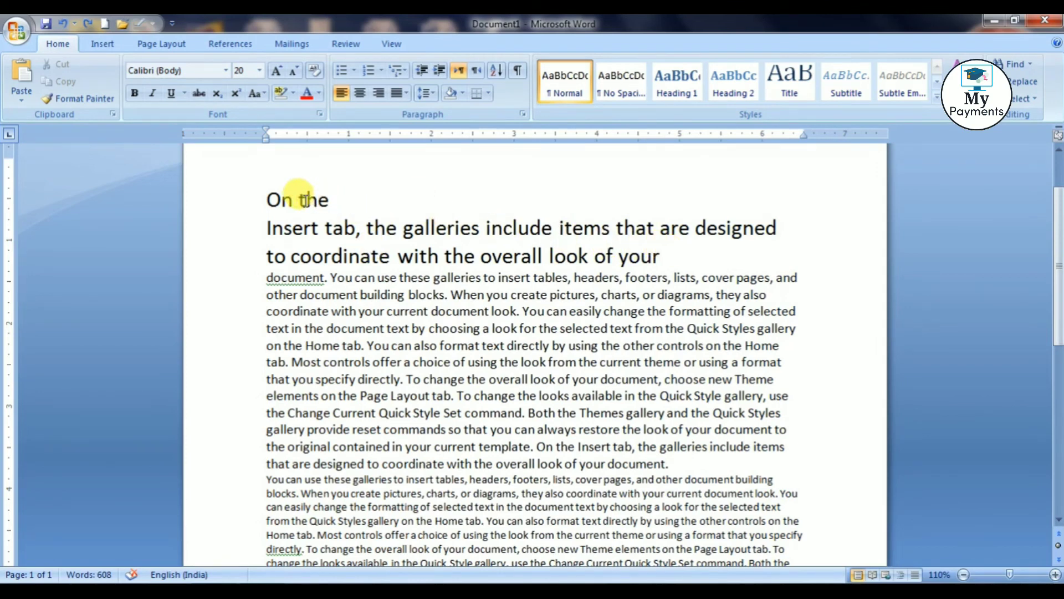
- Cut 'On' from the heading line, trial-paste it after 'the', then undo that paste
key(shift+Left)
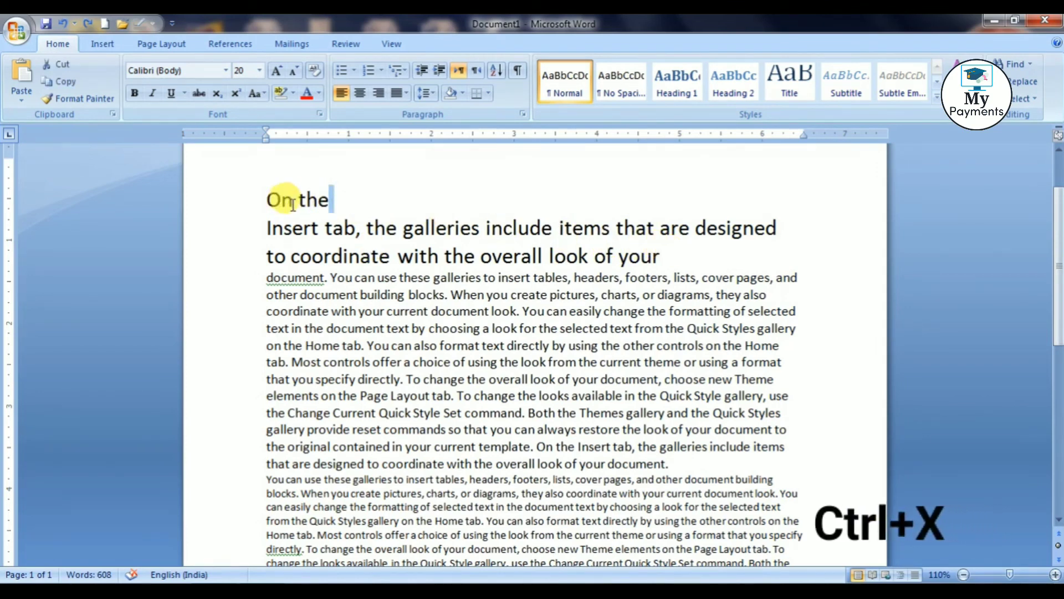
double_click(280, 201)
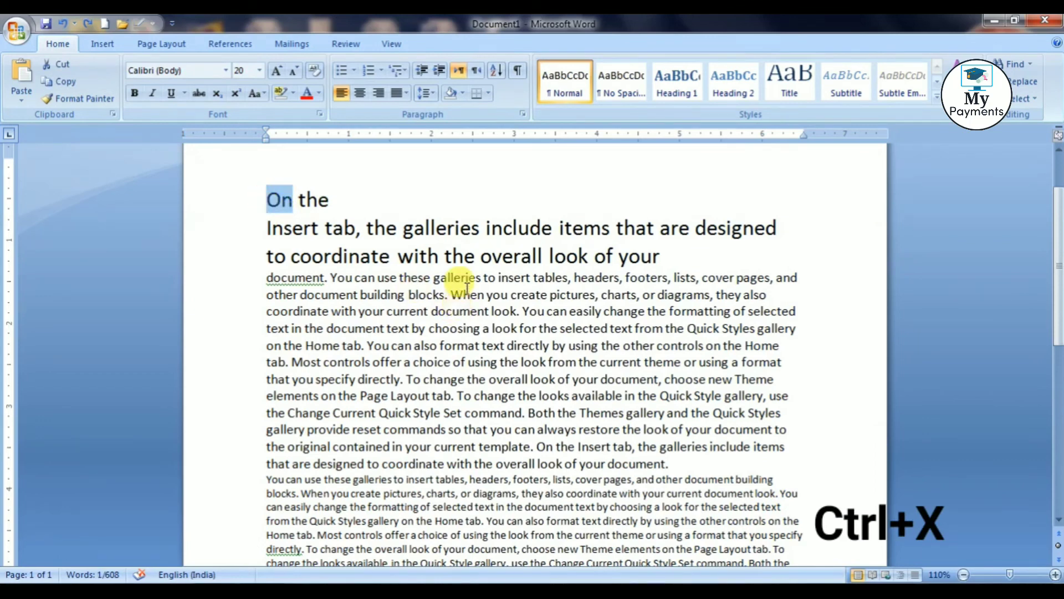
key(ctrl+x)
click(311, 206)
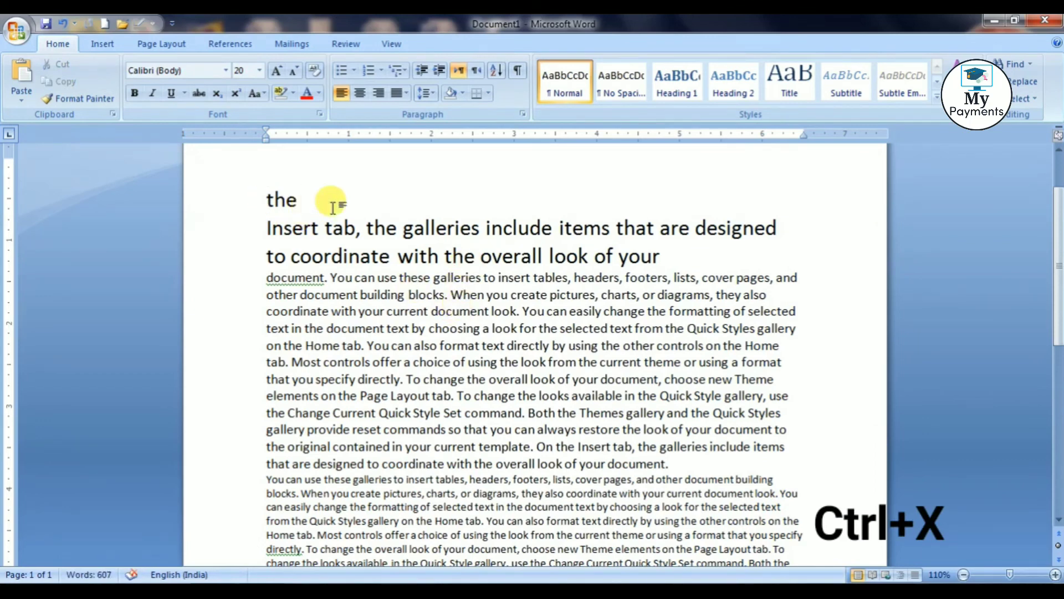
key(ctrl+v)
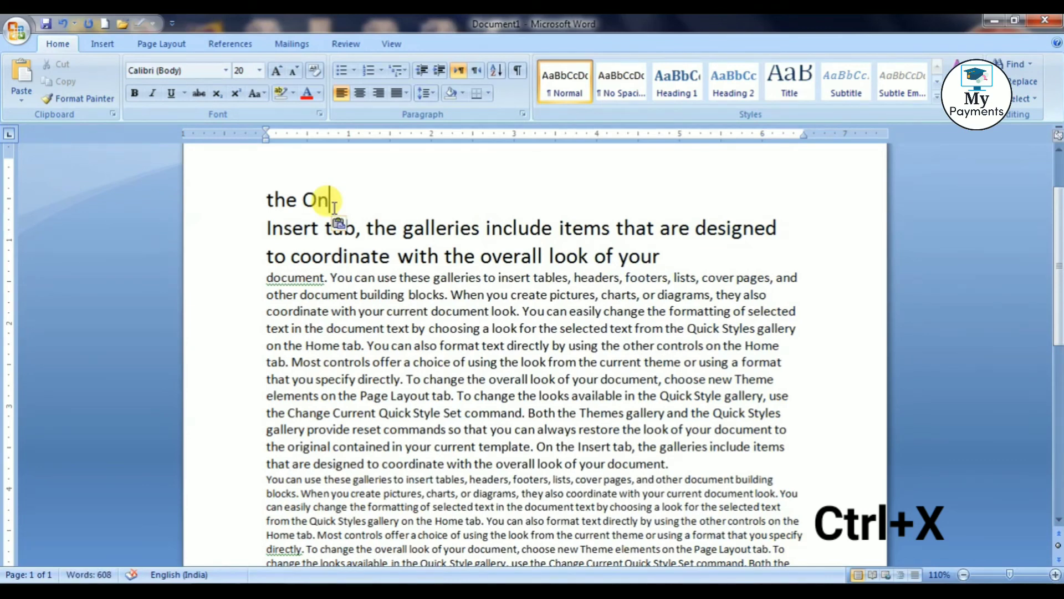
key(ctrl+z)
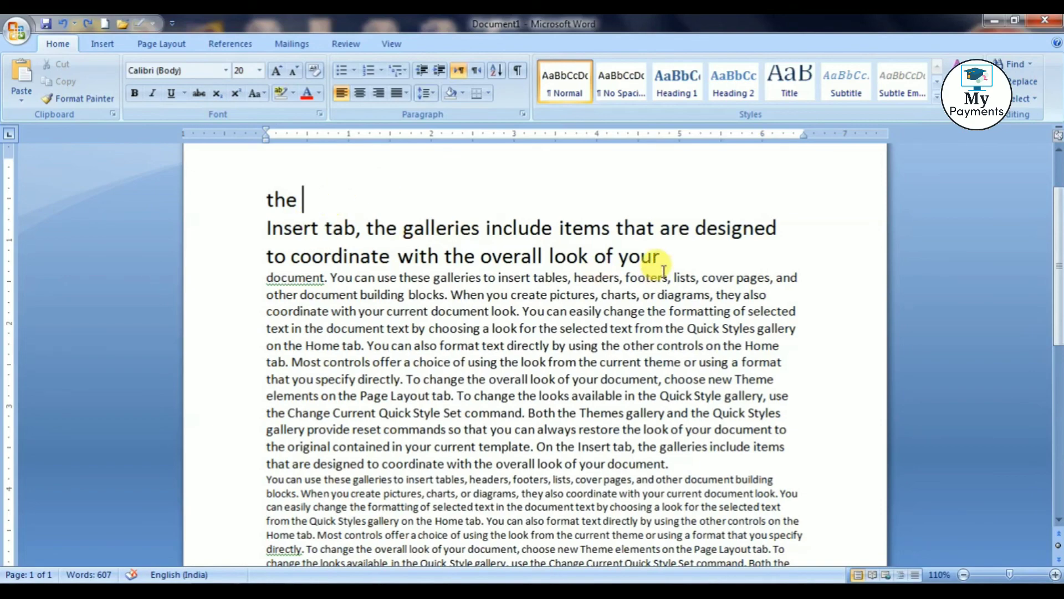
drag(676, 254, 211, 185)
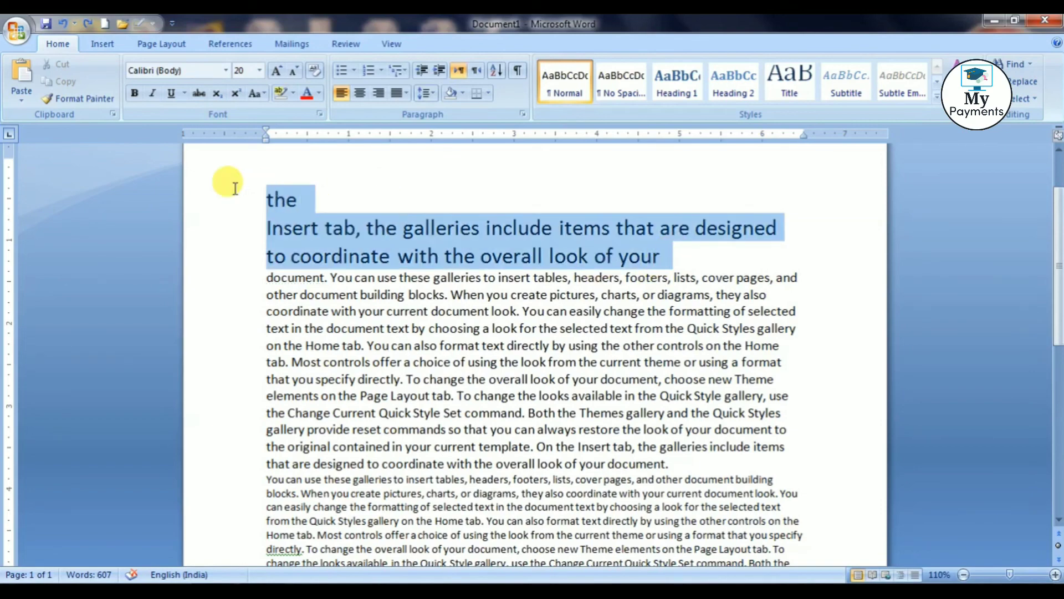
- Cut the three 20 pt heading lines, alternating undo and redo, finishing with them removed
key(ctrl+x)
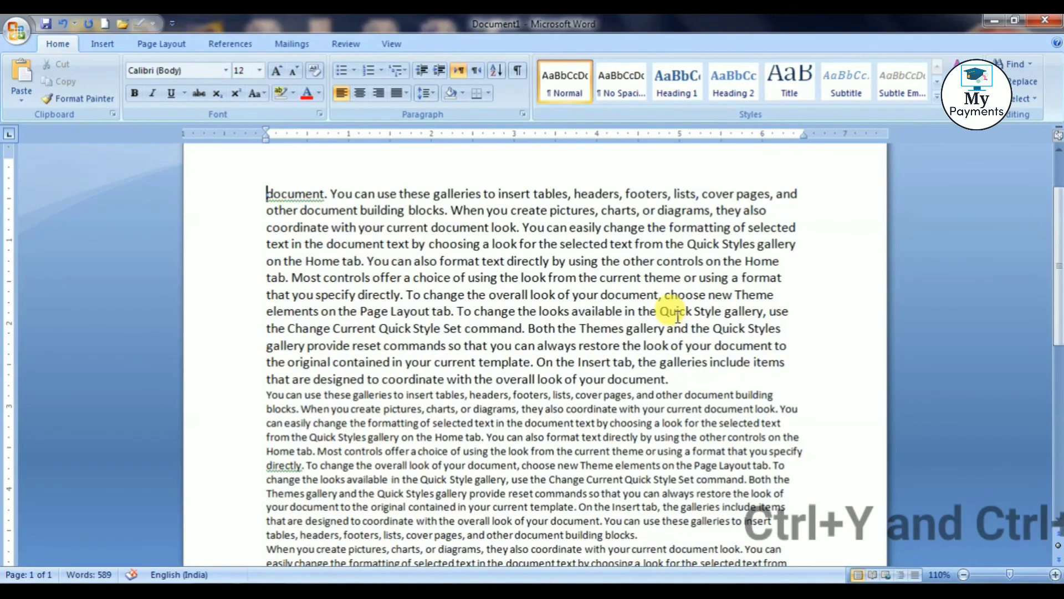
key(ctrl+z)
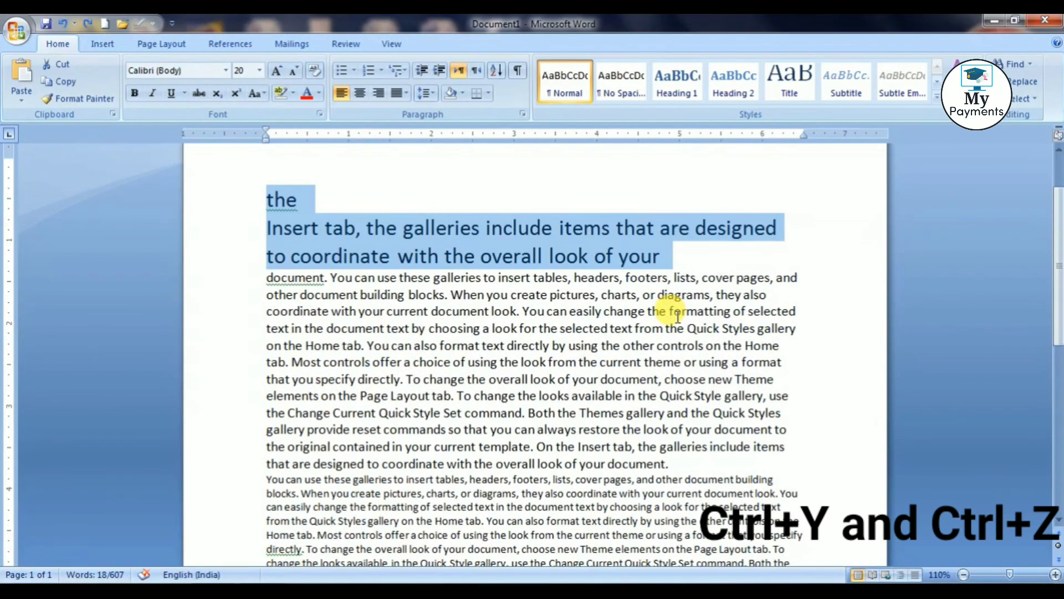
key(ctrl+y)
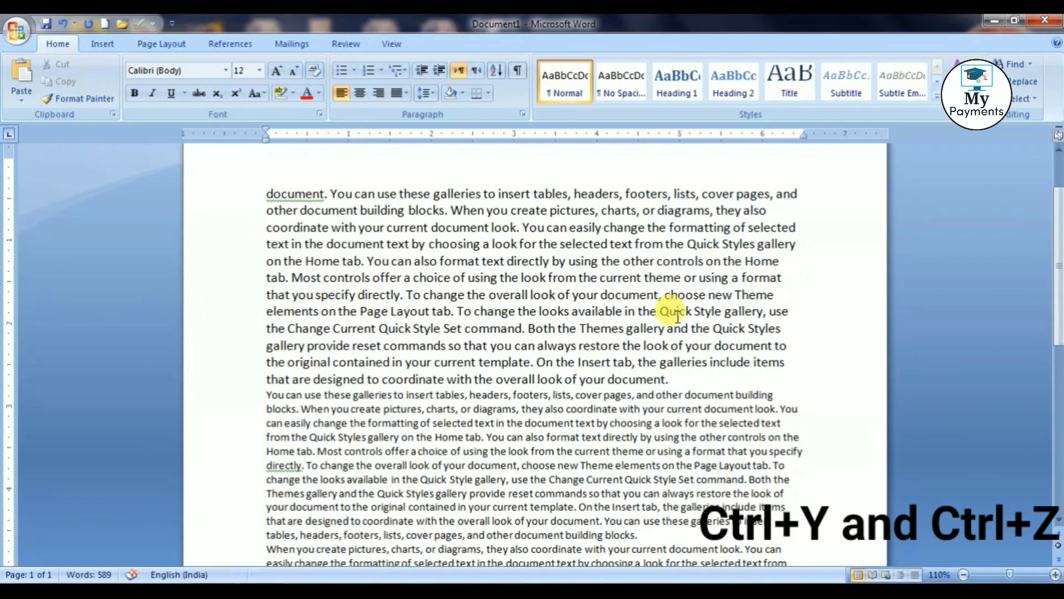
key(ctrl+z)
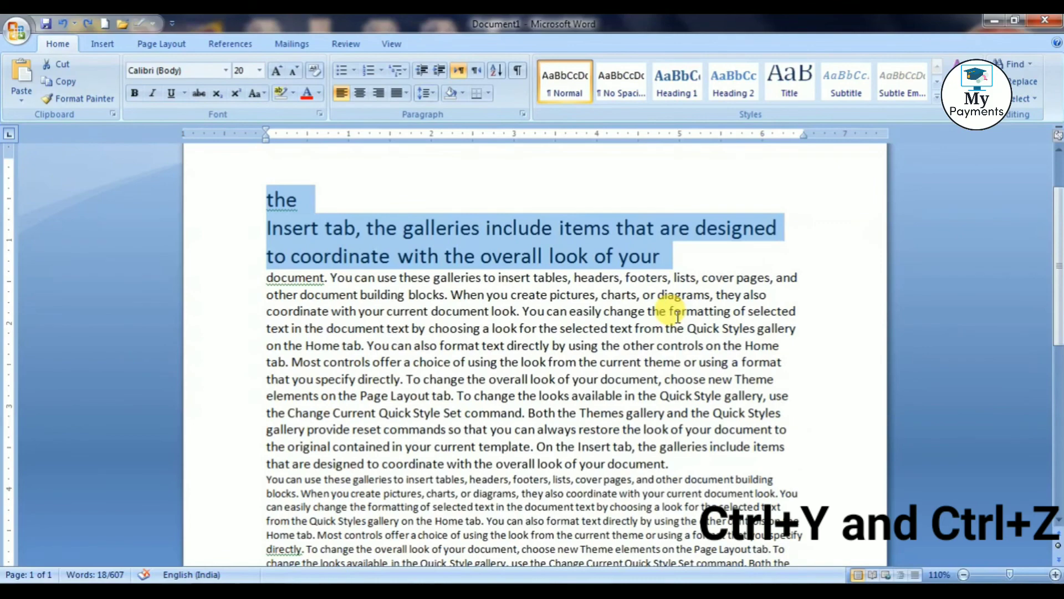
key(ctrl+y)
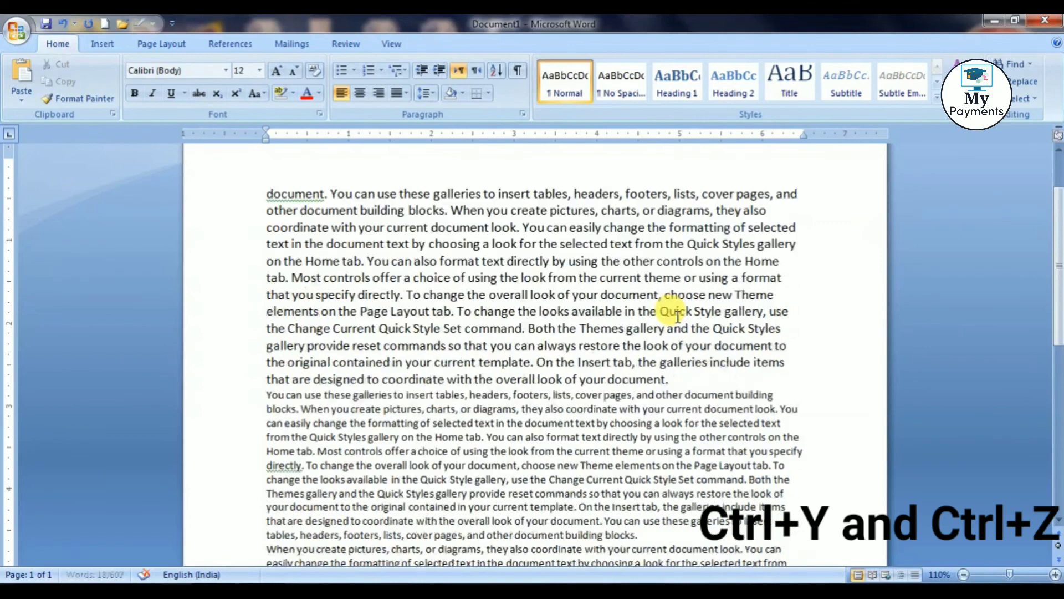
key(ctrl+z)
key(ctrl+y)
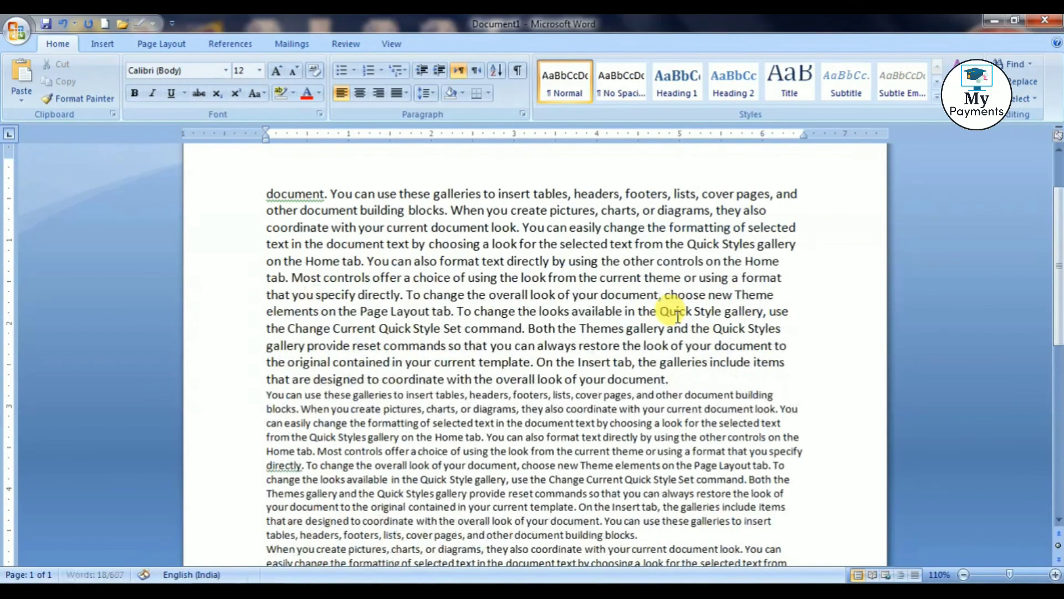